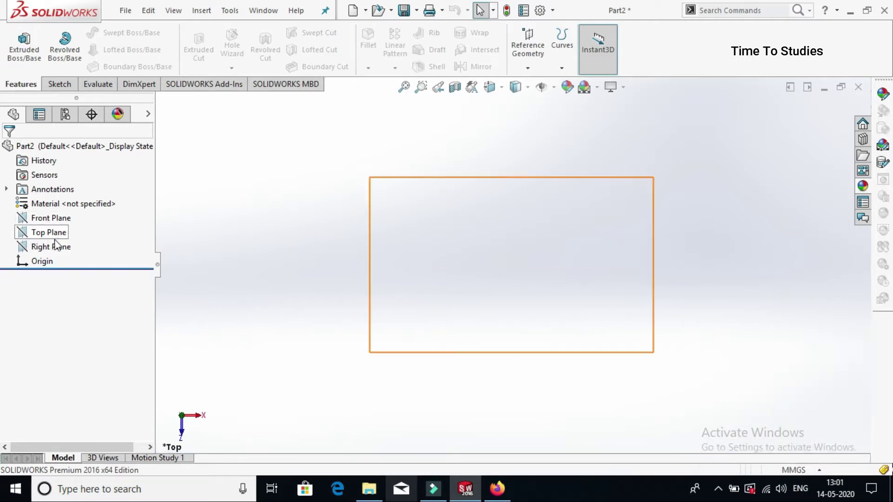
Sketch a center rectangle about 114 mm wide on the Top Plane, centred on the origin
left_click(55, 234)
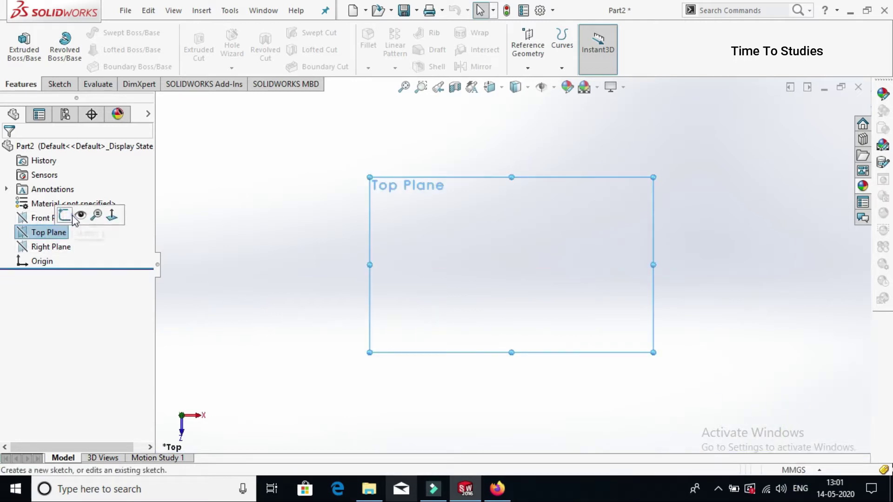
left_click(65, 216)
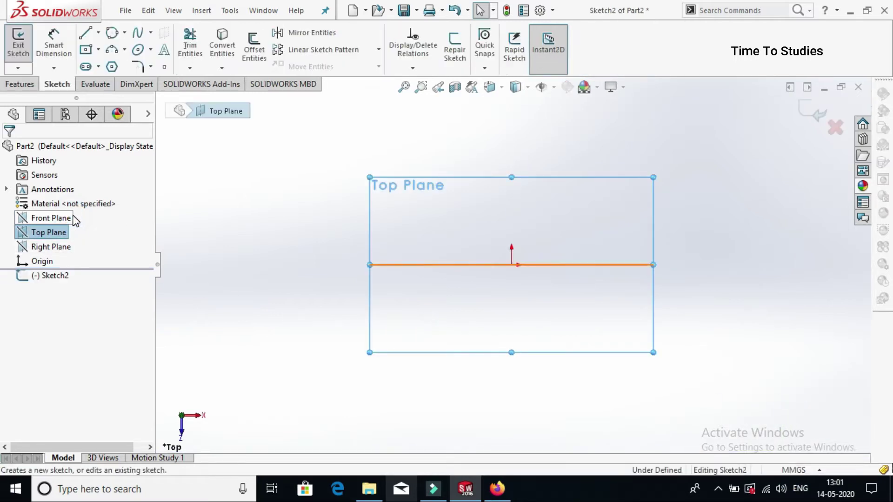
left_click(86, 50)
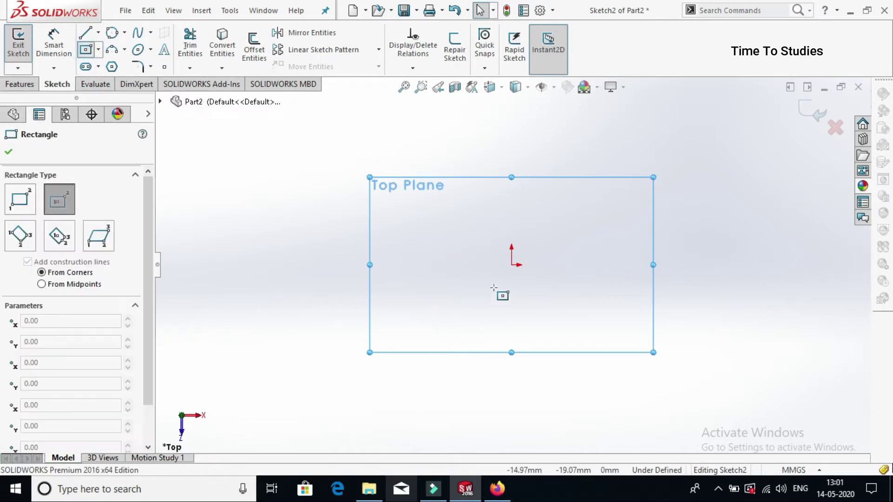
left_click(511, 266)
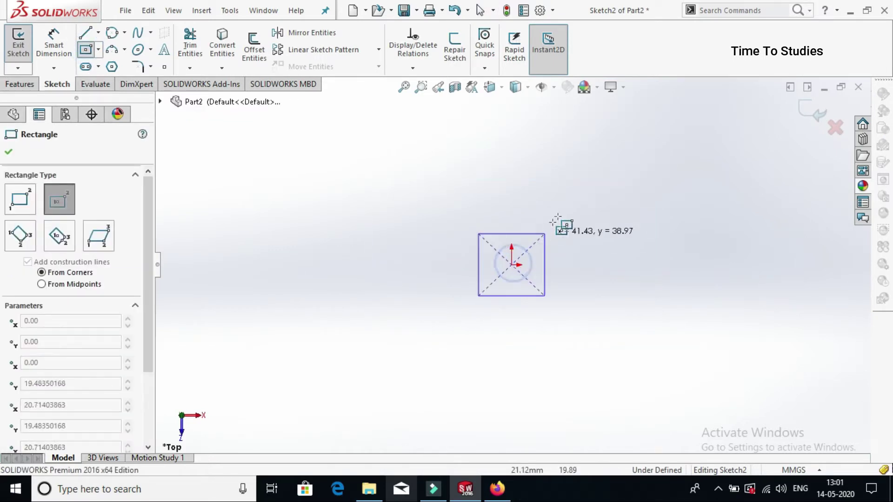
left_click(602, 178)
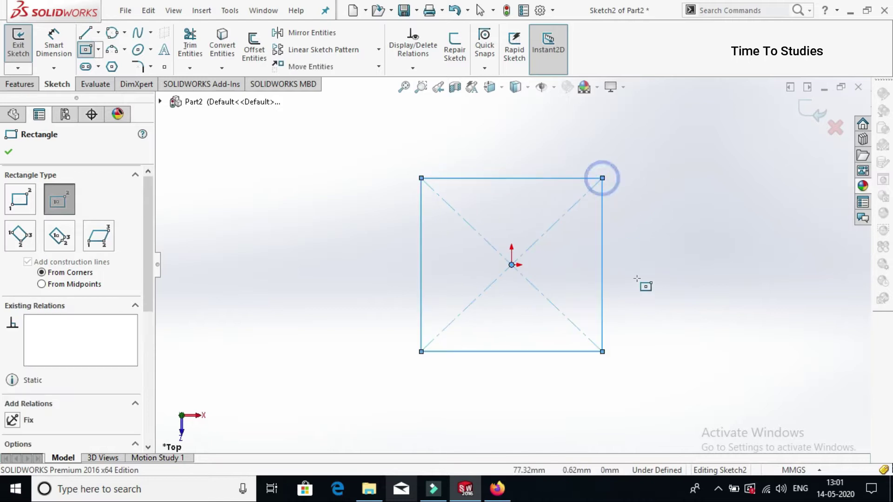
right_click(655, 204)
left_click(674, 213)
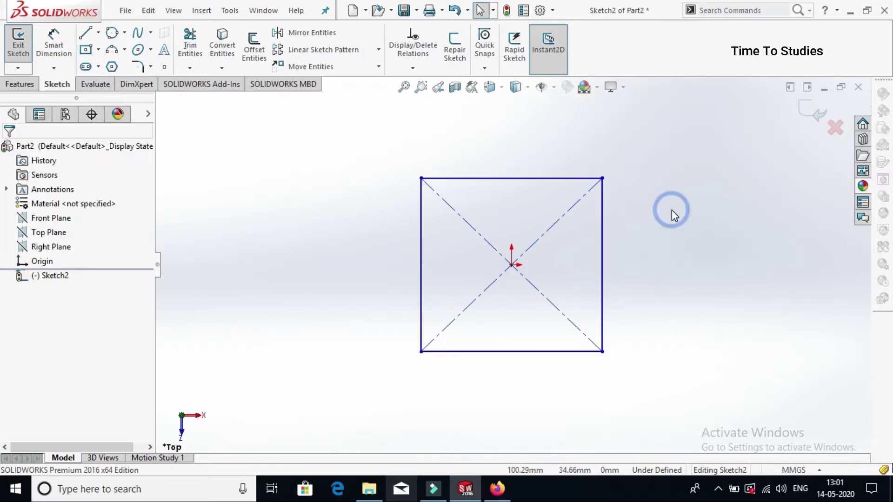
Dimension the rectangle's upper horizontal edge to 460 mm
left_click(51, 50)
left_click(485, 180)
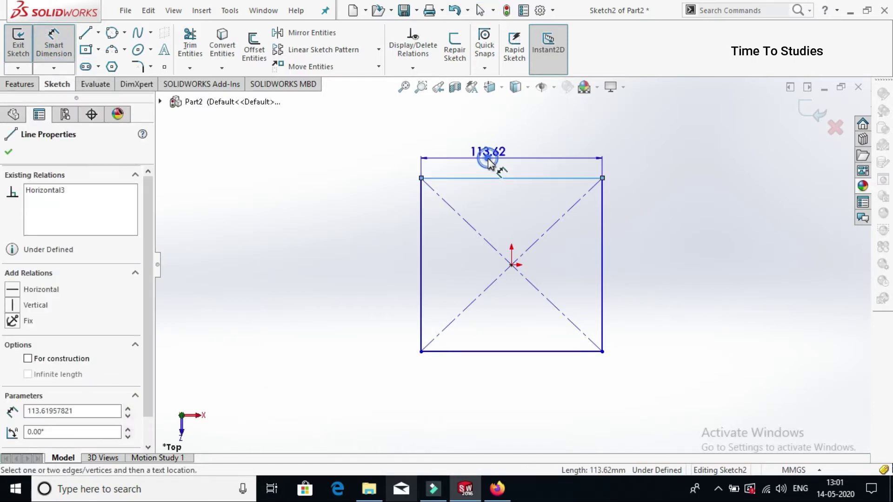
left_click(487, 161)
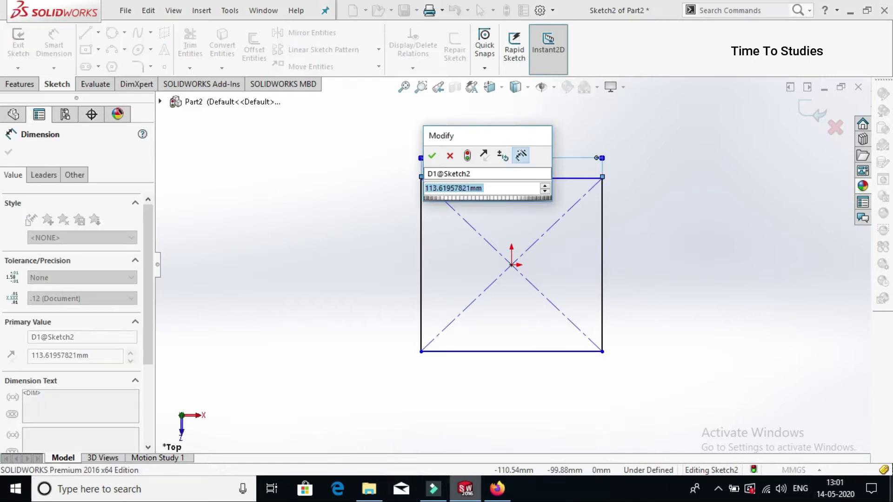
type("460")
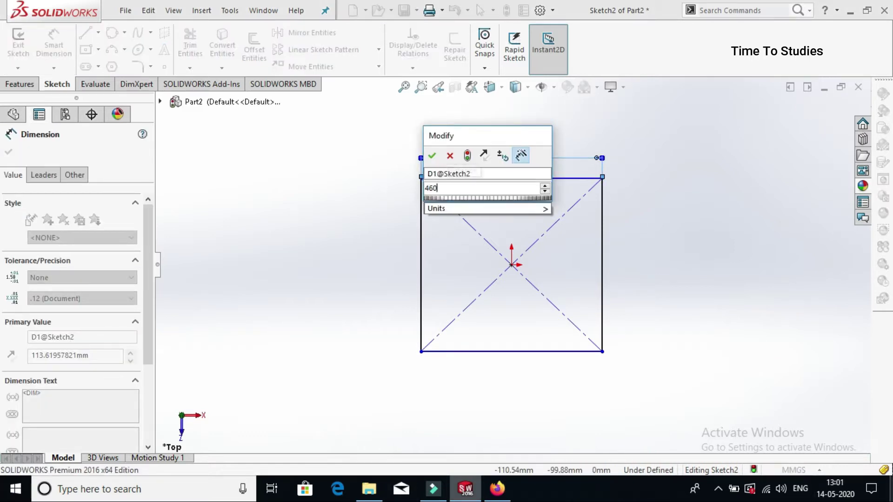
key("Return")
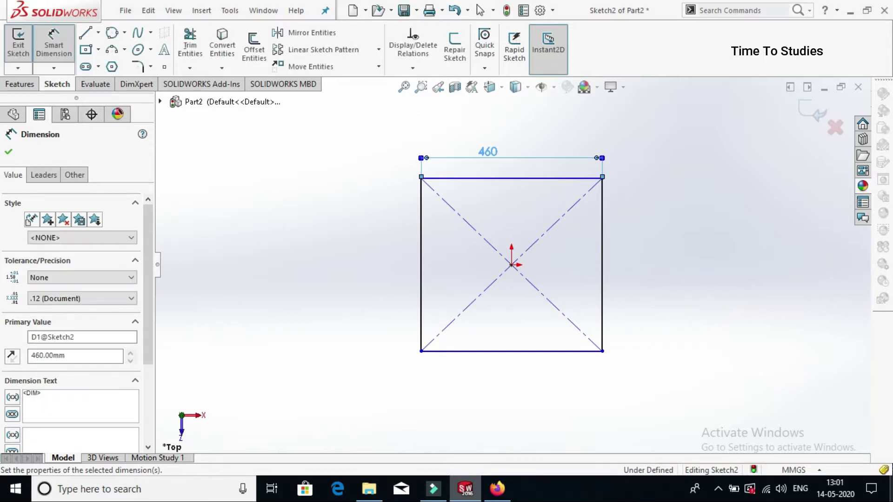
Dimension the rectangle's vertical edge to 46 cm
left_click(602, 232)
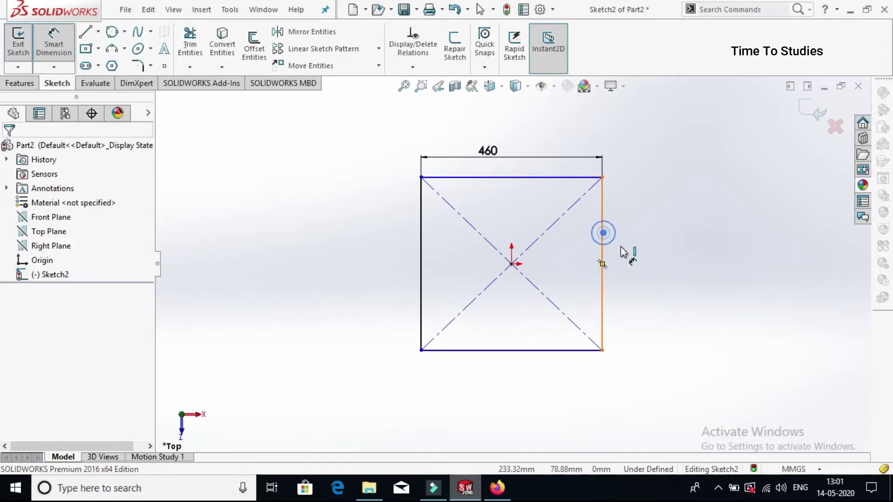
left_click(657, 277)
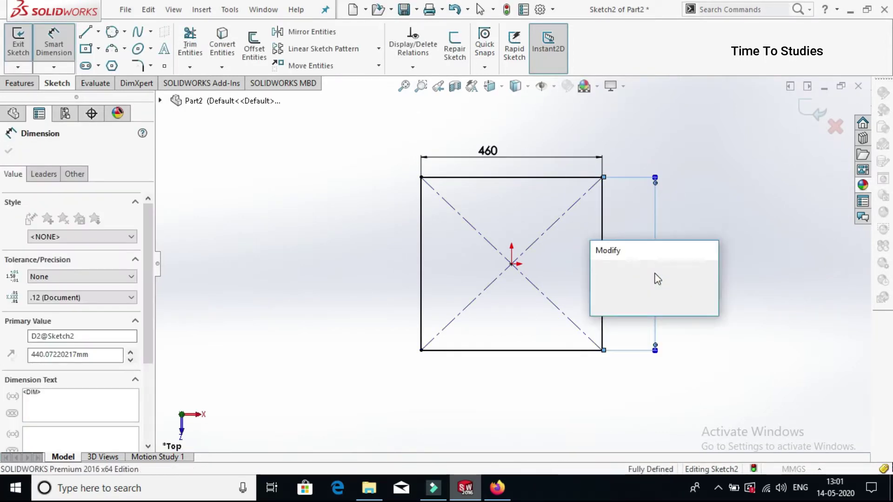
type("46n")
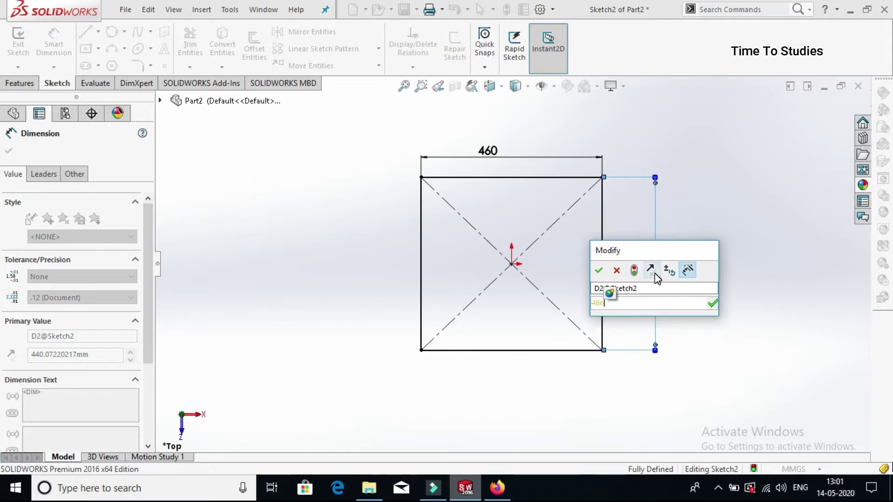
key("BackSpace")
type("mm")
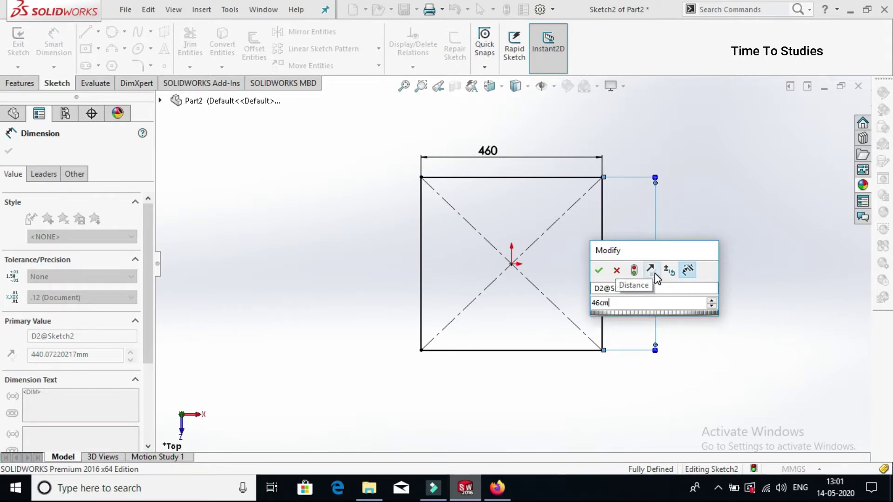
key("Escape")
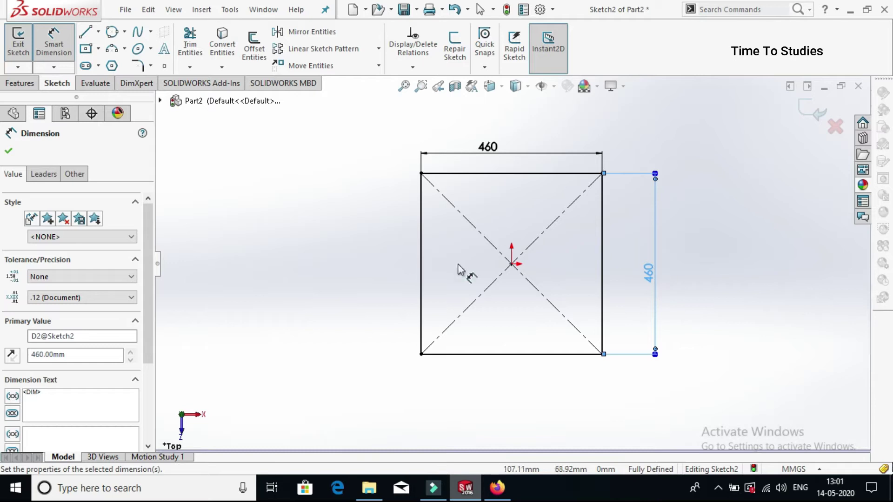
Extrude the square sketch upward as a Blind boss with a depth of 350 mm
left_click(19, 83)
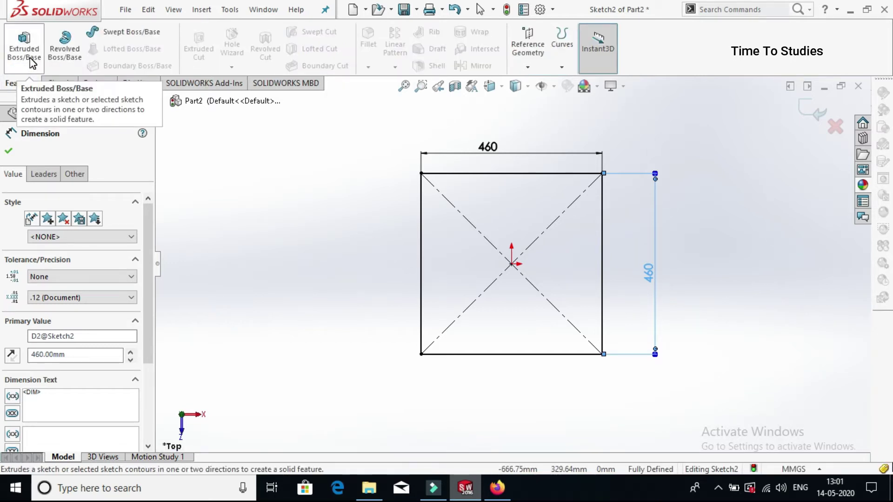
left_click(32, 62)
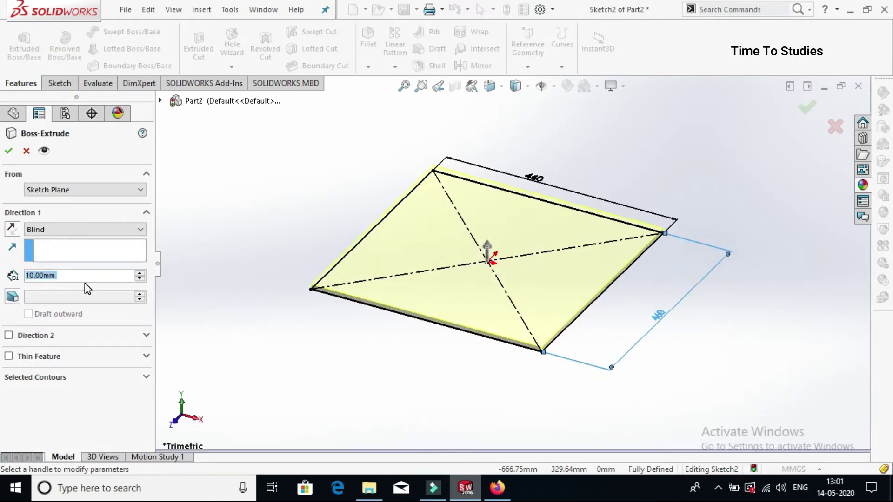
type("350")
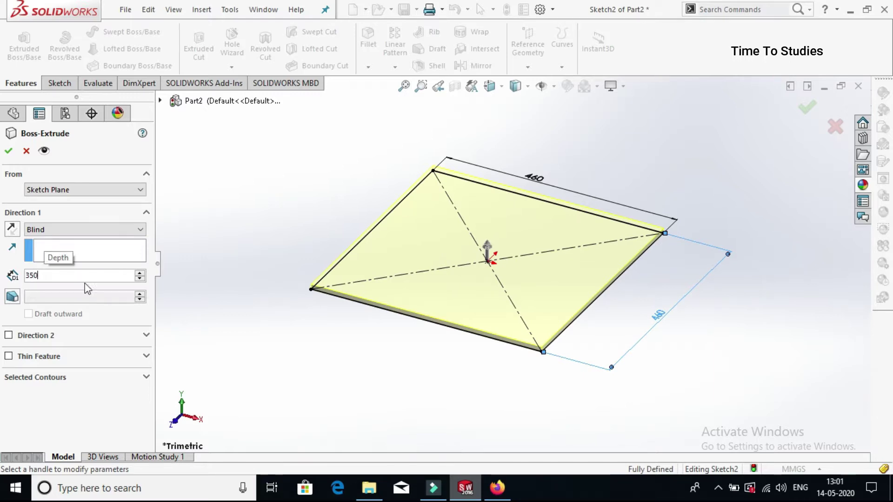
type(".00mm")
key("Return")
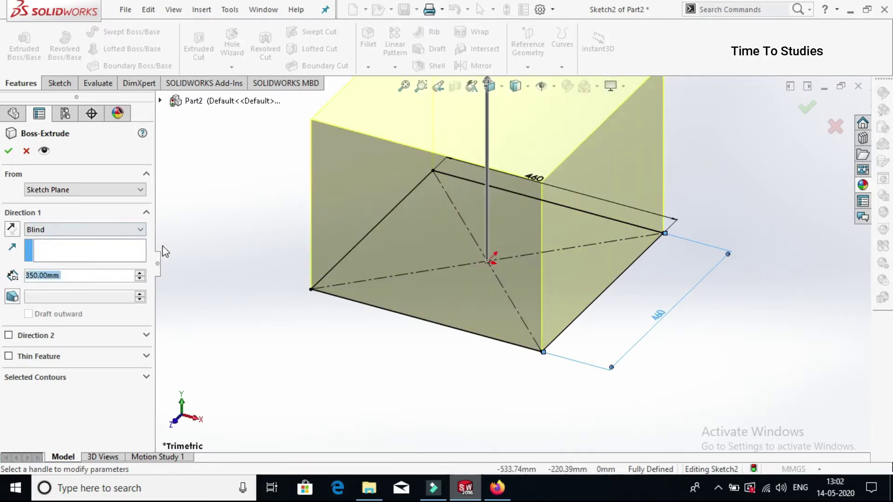
key("f")
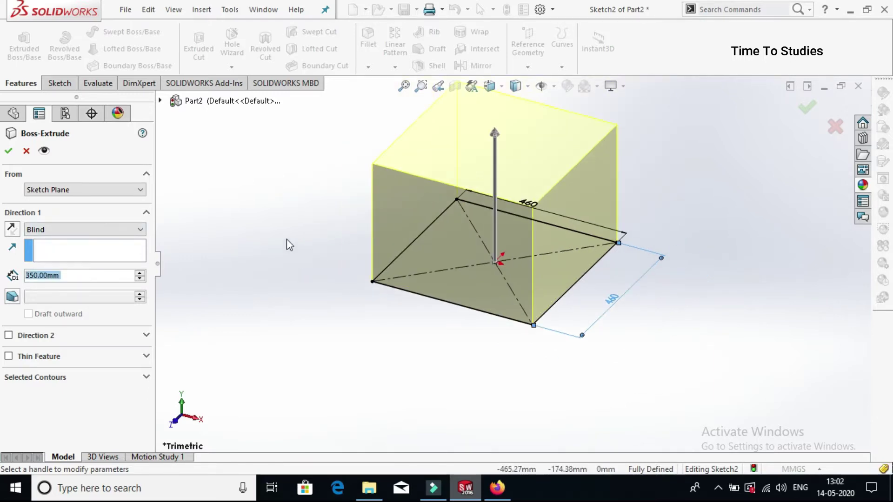
left_click(13, 157)
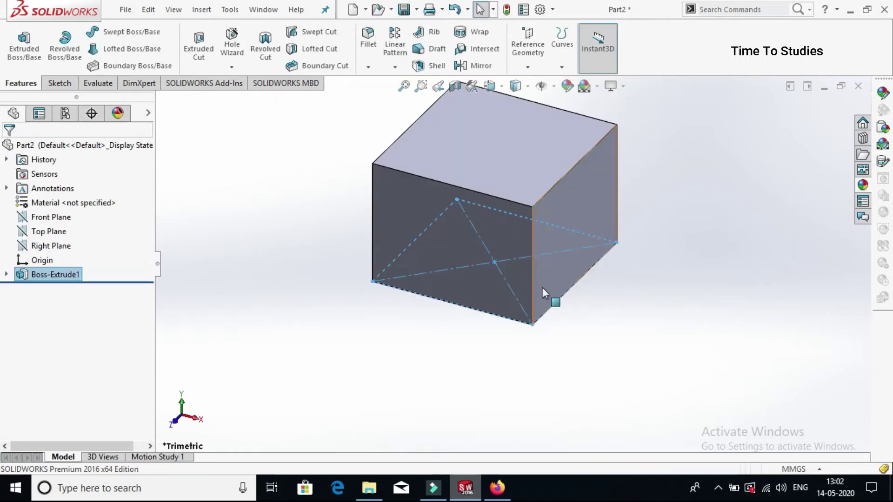
Start a sketch on the block's upper face and convert the face's outline into sketch entities
left_click(519, 191)
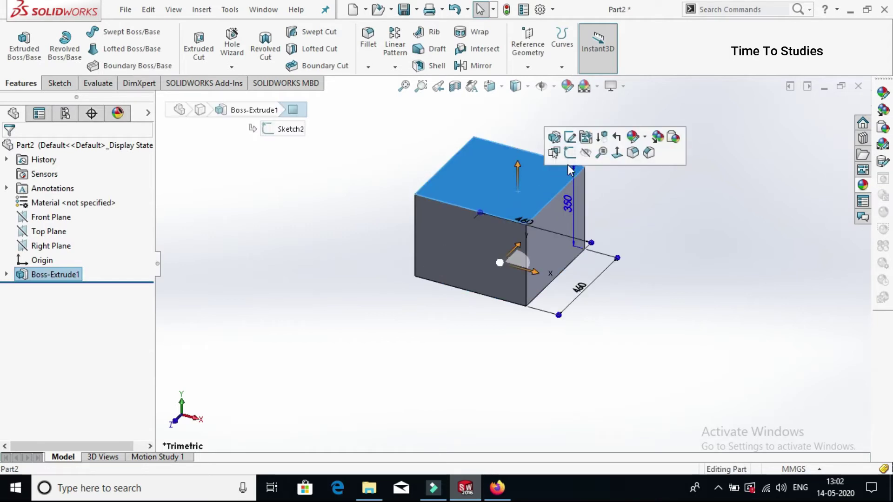
left_click(572, 152)
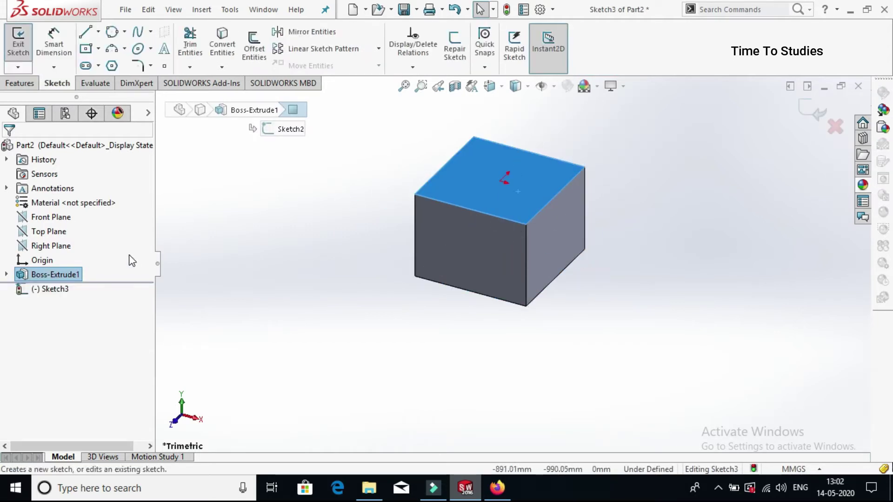
key("ctrl+8")
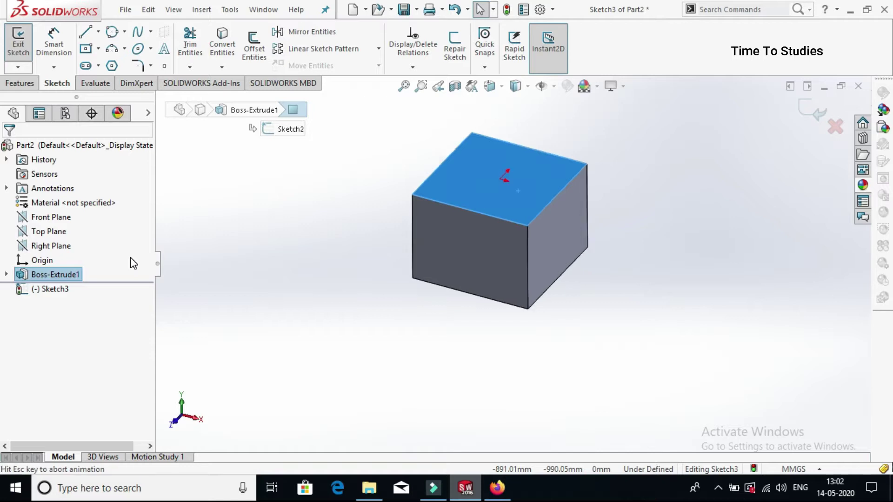
left_click(225, 39)
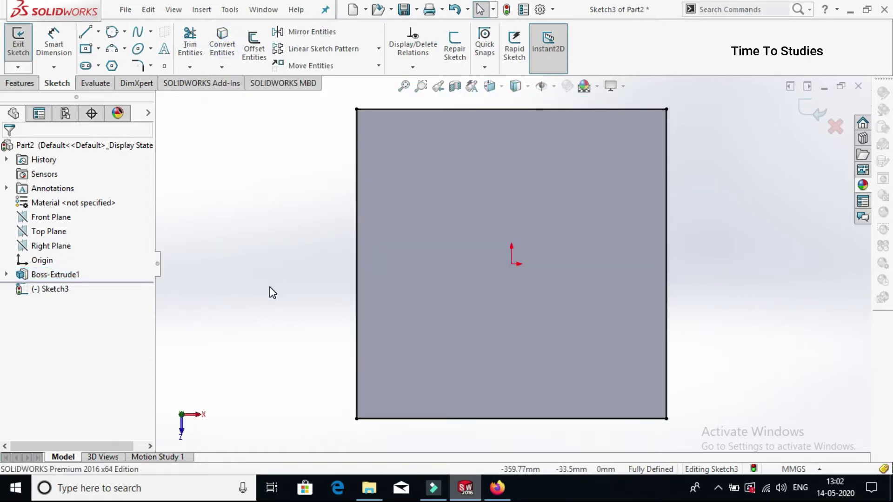
key("z")
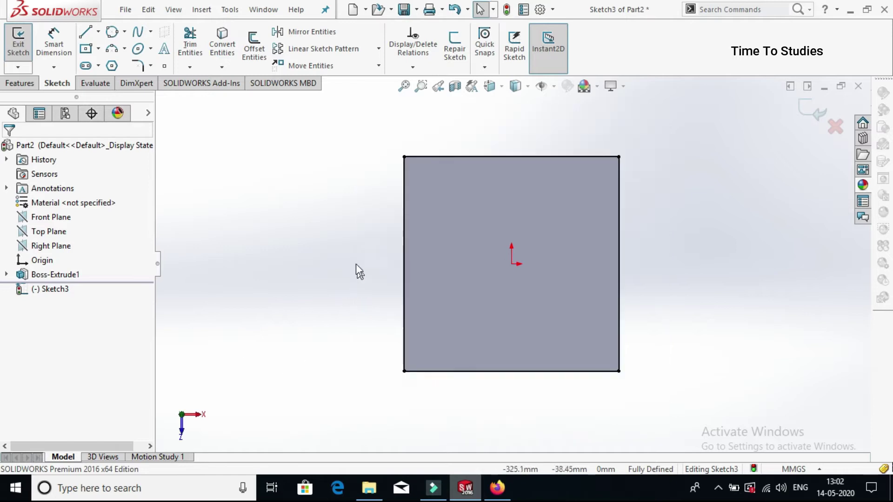
Extrude the converted outline 150 mm upward as a separate body, with Merge result turned off
left_click(20, 83)
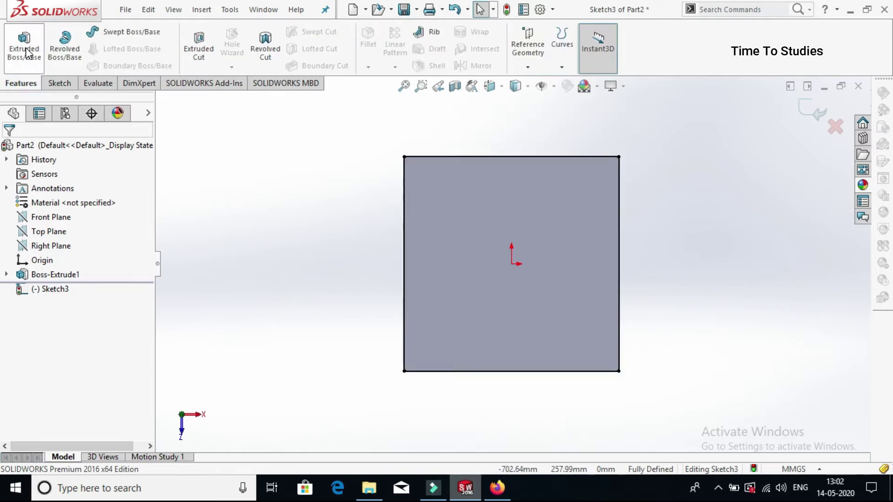
left_click(26, 47)
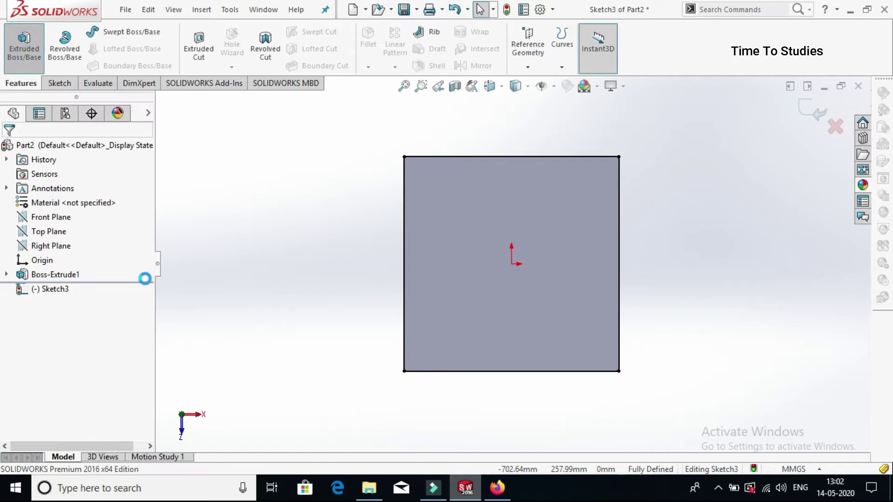
middle_click_drag(380, 335, 387, 222)
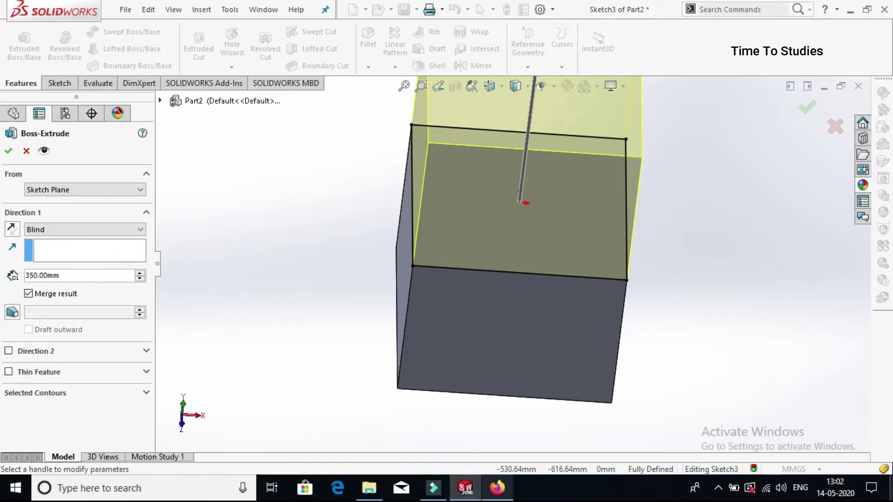
key("ctrl+a")
type("150")
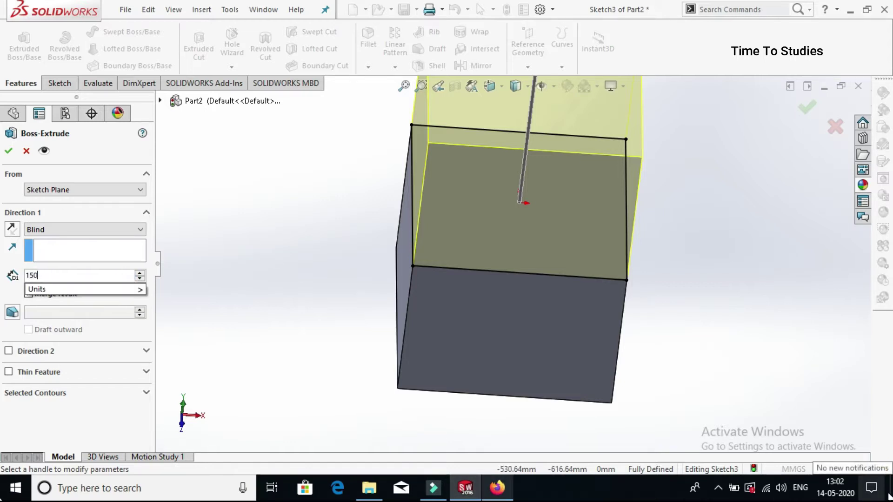
key("Return")
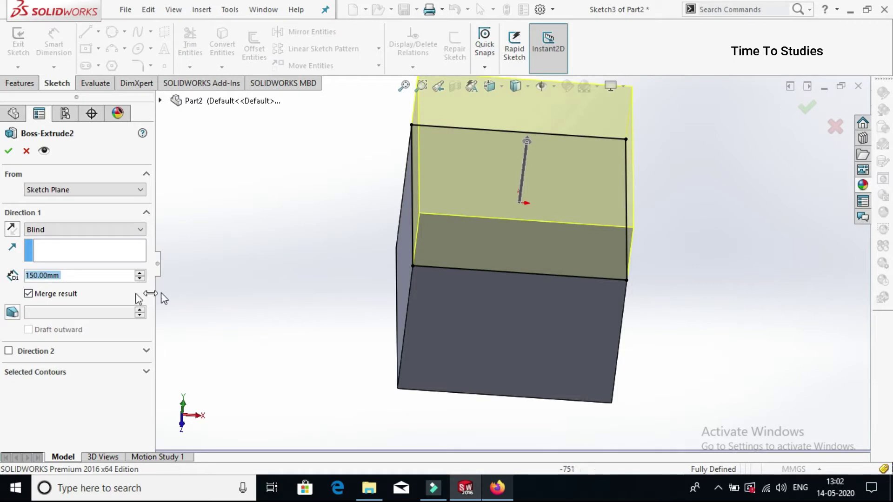
left_click(41, 297)
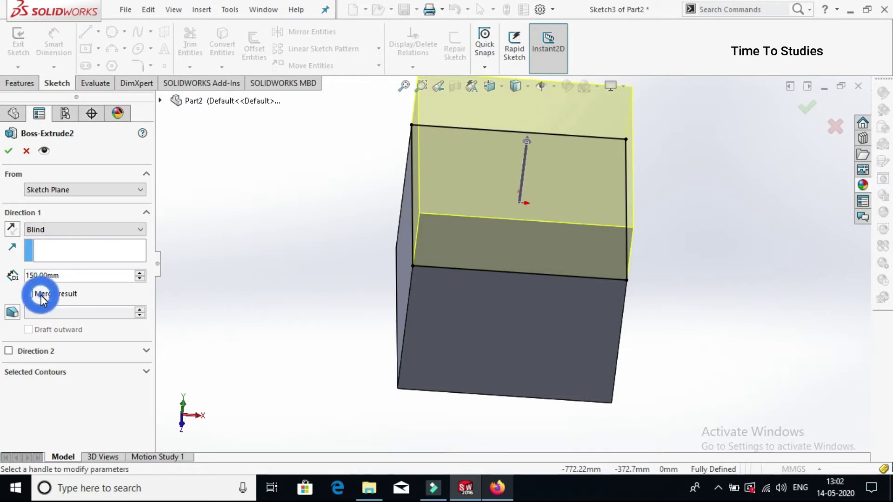
left_click(9, 151)
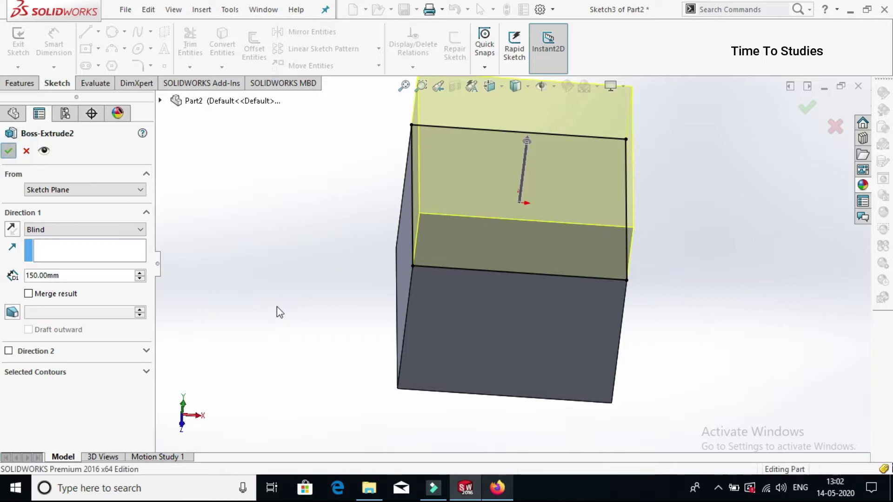
Fillet all edges of the four side faces of the upper 150 mm body with a 70 mm radius
scroll(548, 239, "up", 3)
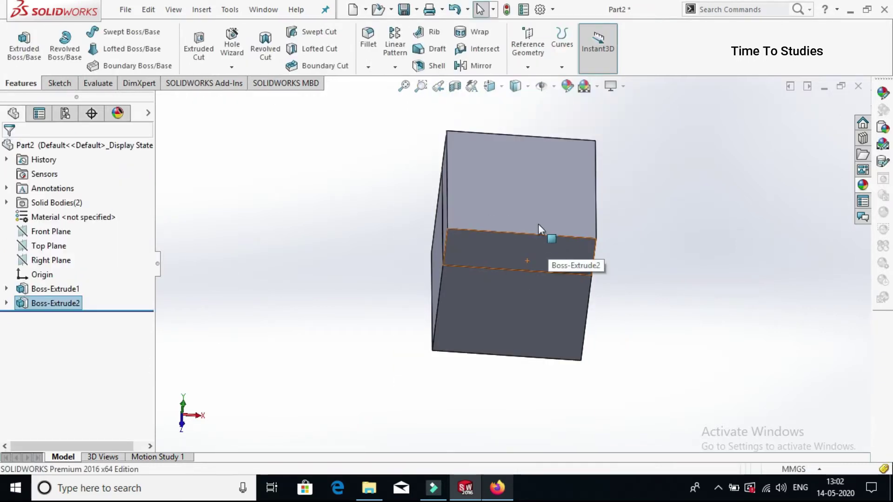
left_click(368, 37)
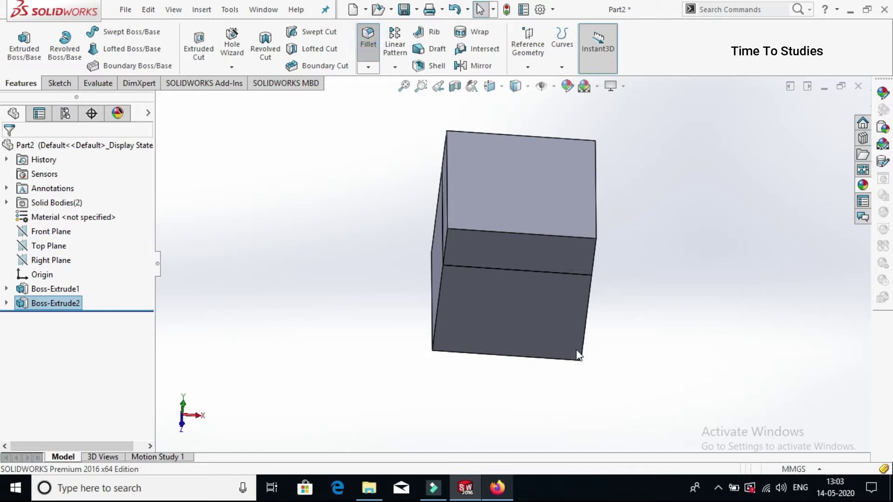
left_click(546, 244)
middle_click_drag(624, 261, 518, 253)
left_click(558, 230)
left_click(499, 205)
mouse_move(498, 205)
middle_mouse_down()
mouse_move(628, 174)
mouse_move(579, 253)
mouse_move(574, 315)
mouse_move(485, 208)
middle_mouse_up()
left_click(485, 207)
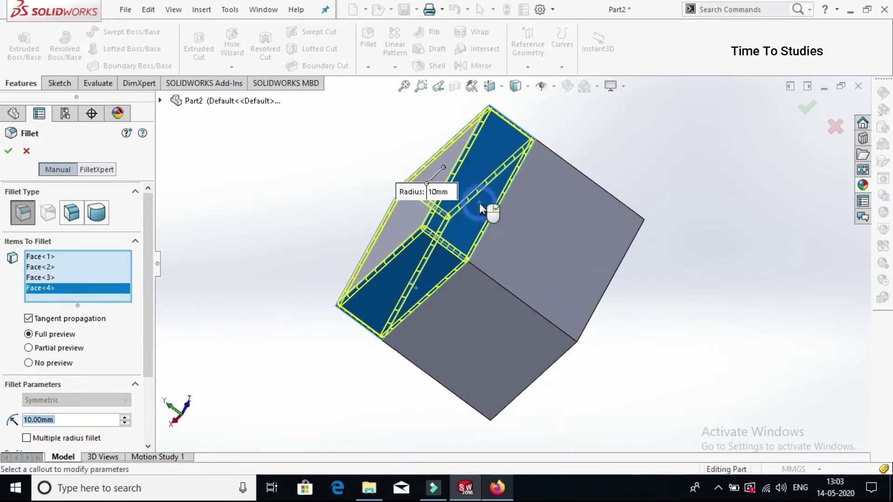
scroll(67, 391, "down", 2)
left_click(62, 370)
double_click(62, 370)
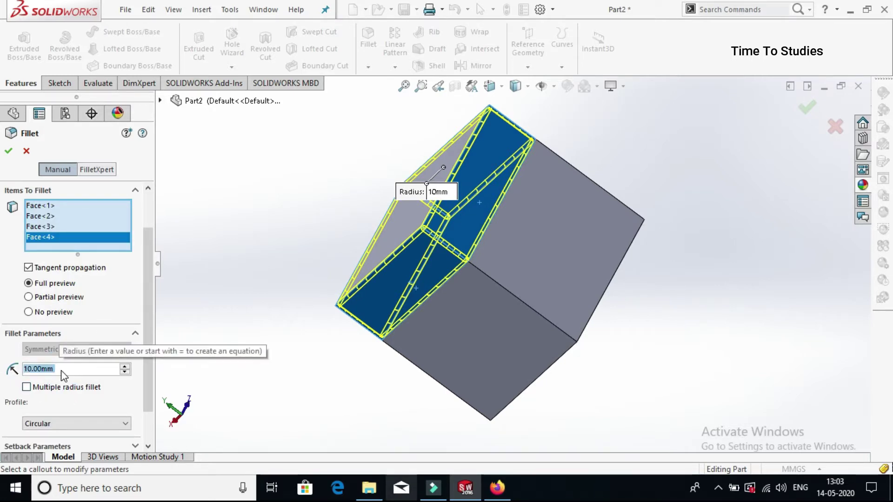
type("70")
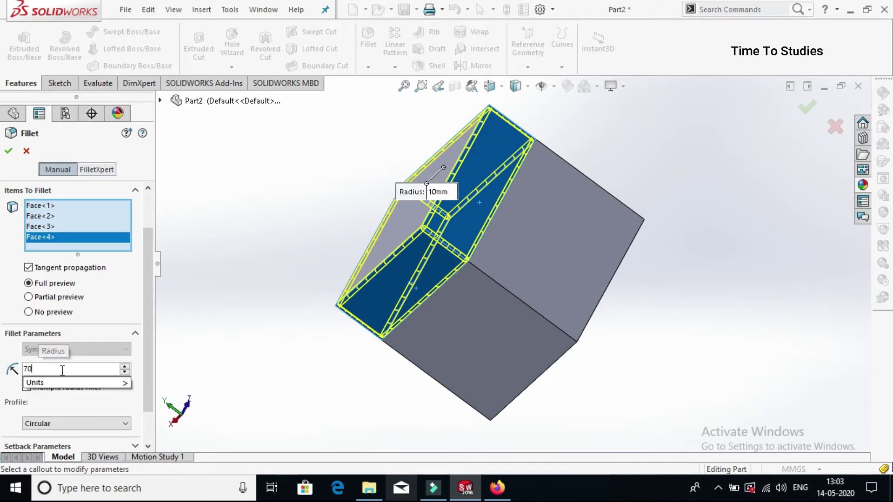
key("Return")
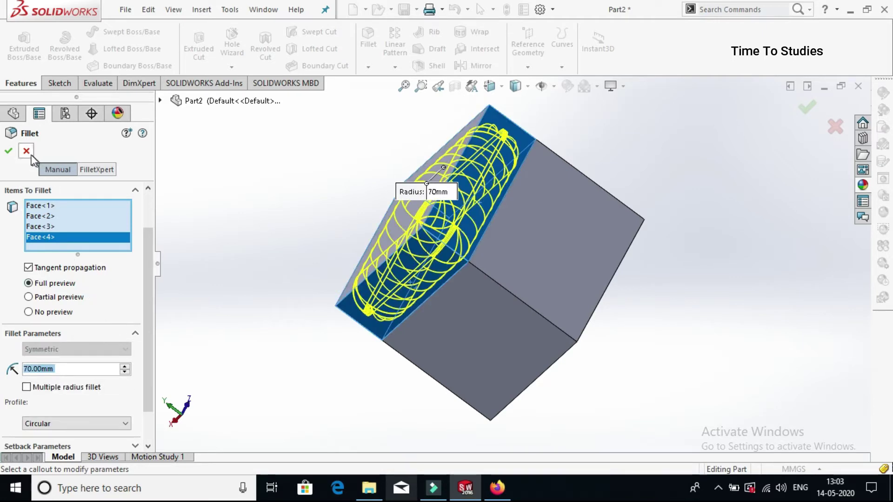
left_click(9, 154)
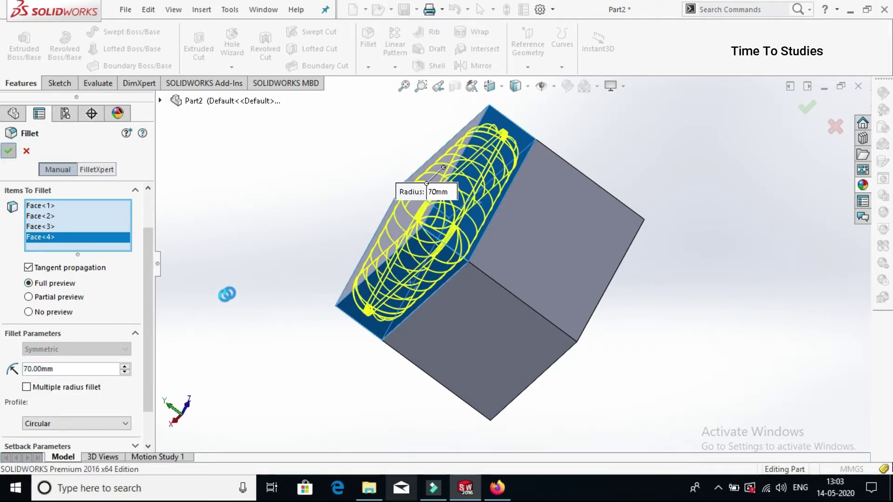
Fillet the edges of the lower block's upper face with a 30 mm radius
middle_click_drag(238, 290, 391, 154)
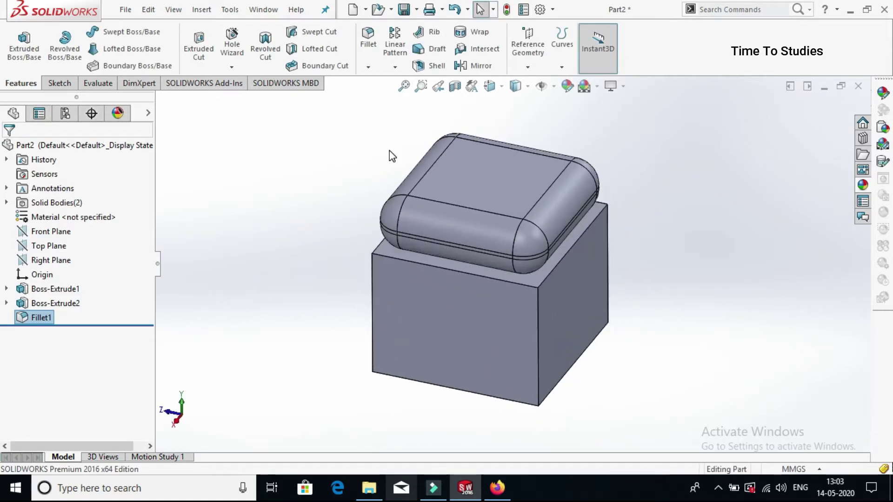
scroll(468, 261, "down", 5)
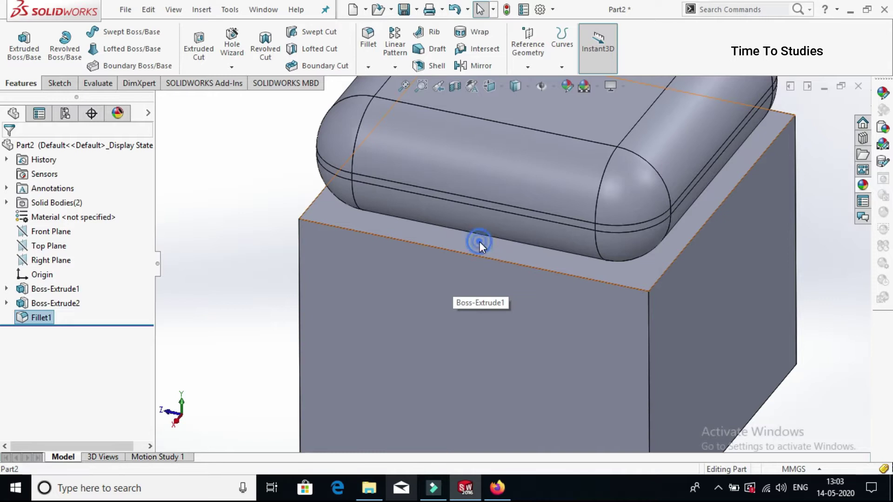
left_click(479, 241)
left_click(368, 47)
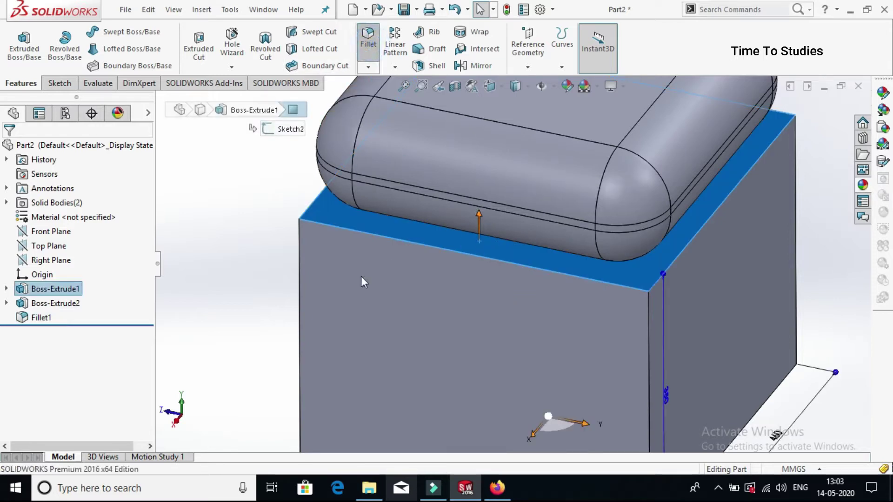
key("z")
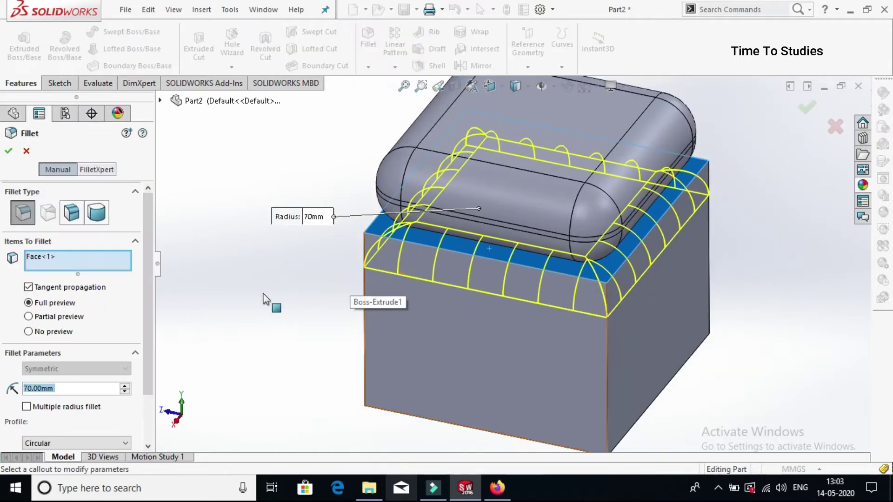
left_click(124, 393)
left_click(125, 393)
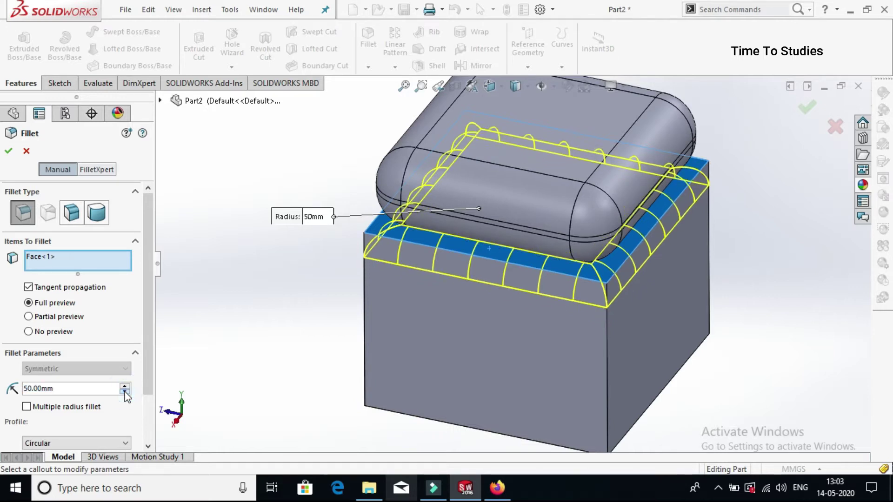
left_click(125, 392)
left_click(124, 392)
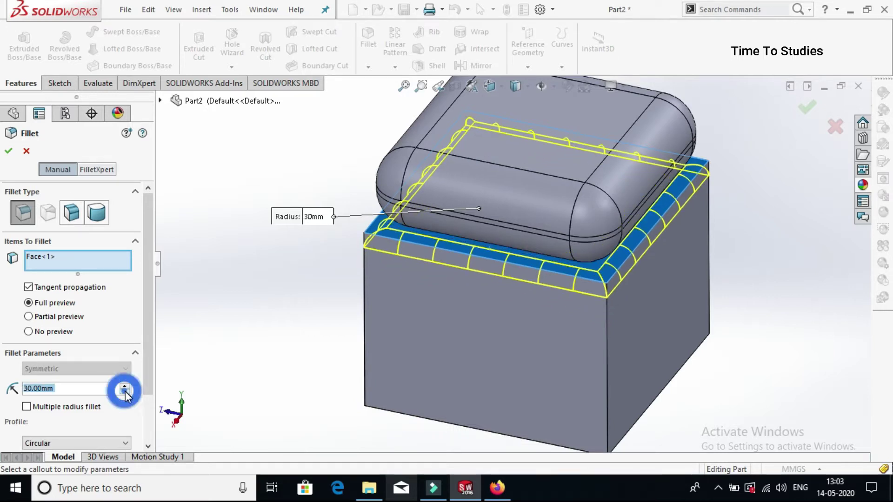
left_click(9, 151)
Start a sketch on a vertical side face of the lower block and view it straight on
middle_click_drag(233, 270, 566, 333)
left_click(584, 308)
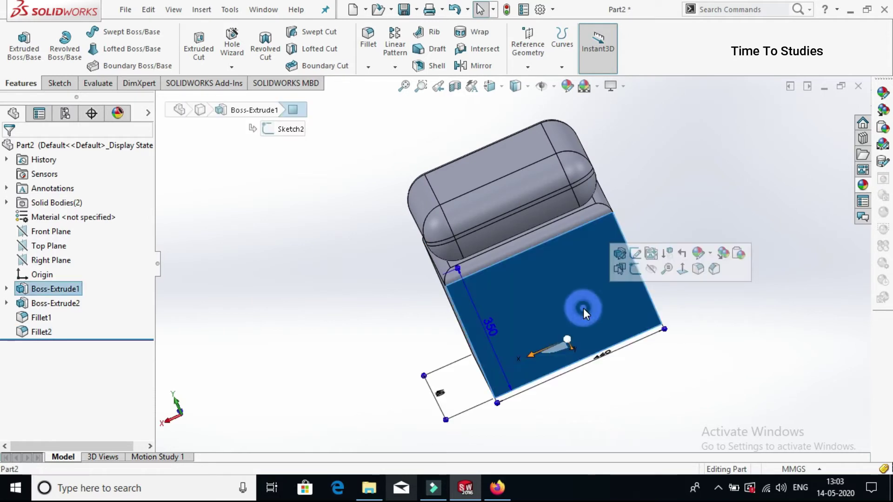
left_click(635, 269)
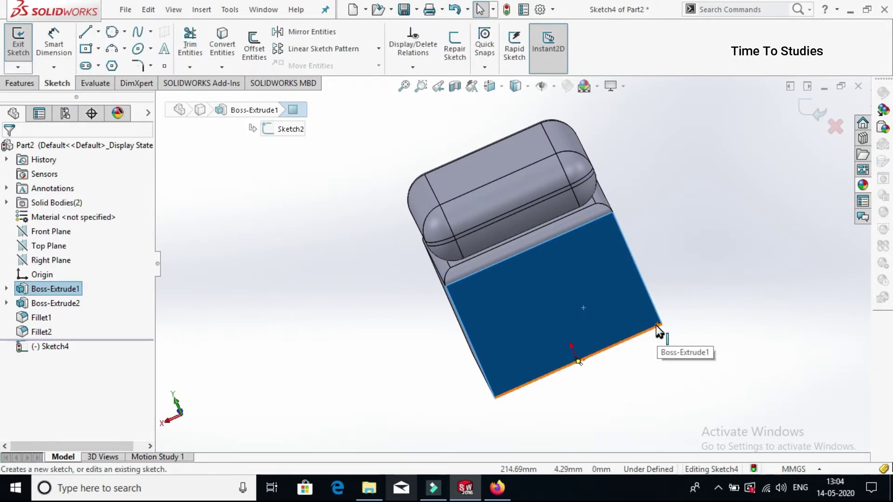
key("ctrl+8")
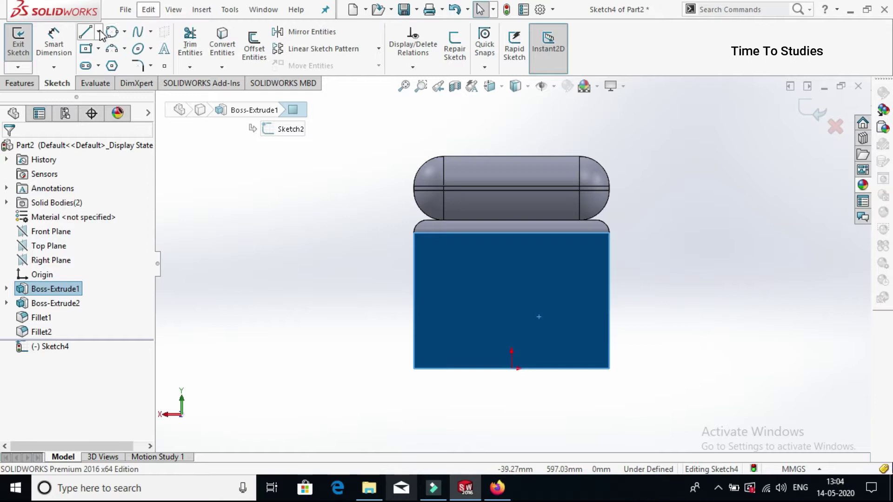
Sketch a vertical line about 495 mm tall from the block's lower corner, continued by a large arc and a smaller arc of about 106 mm radius
left_click(86, 33)
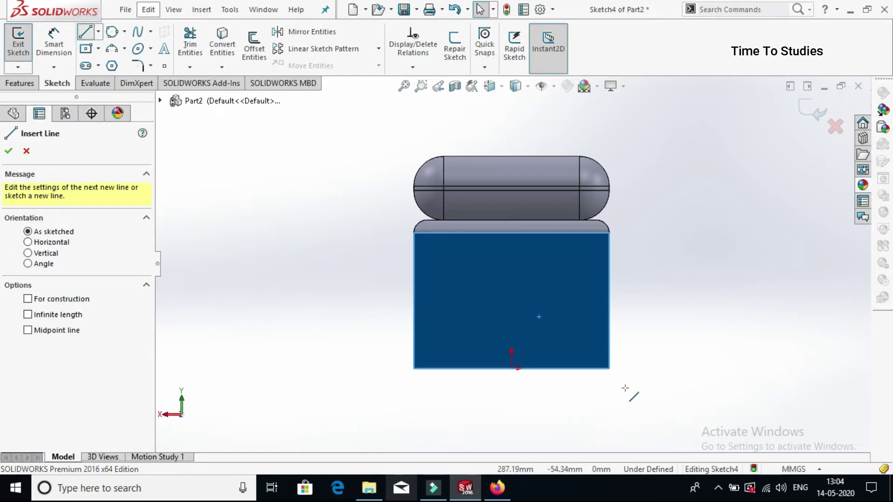
left_click(609, 369)
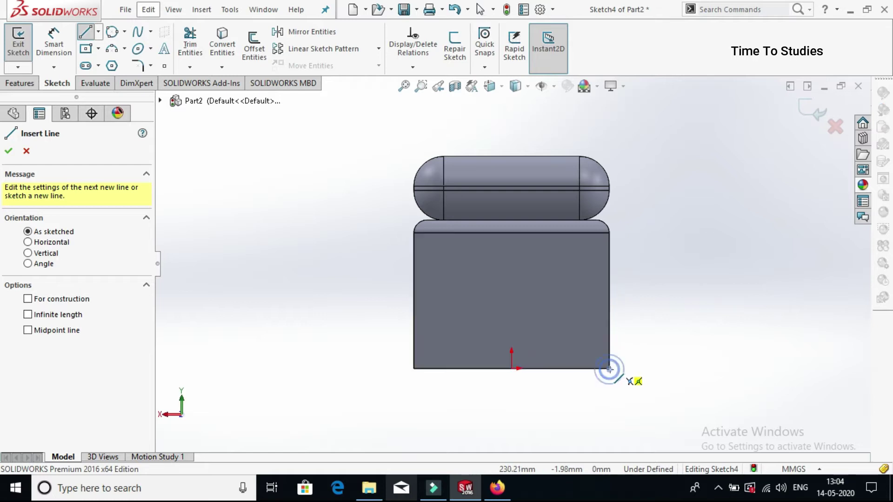
left_click(609, 159)
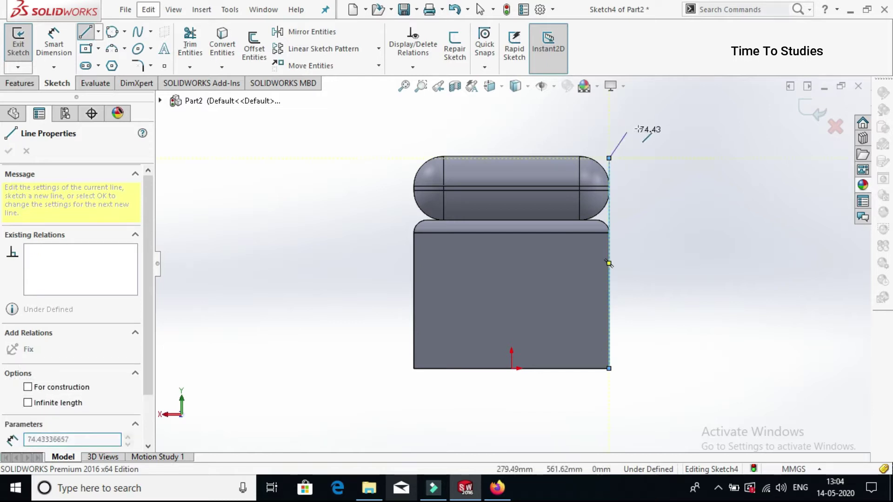
scroll(512, 260, "up", 3)
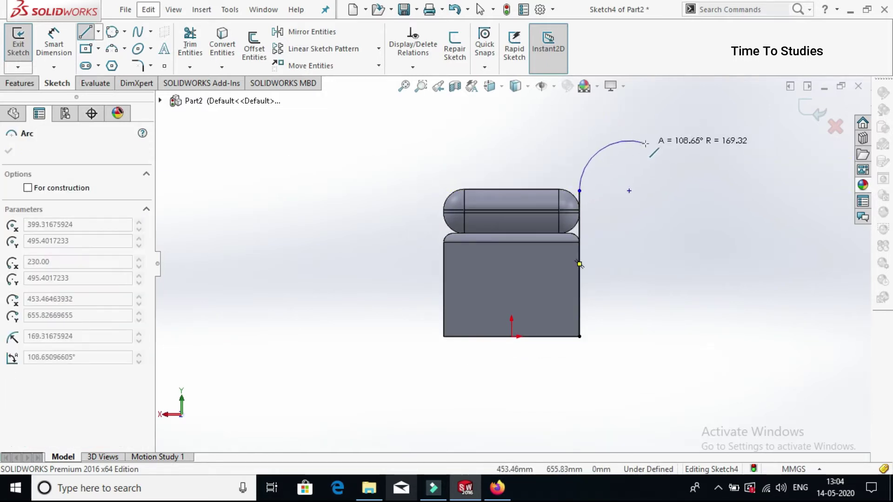
key("z")
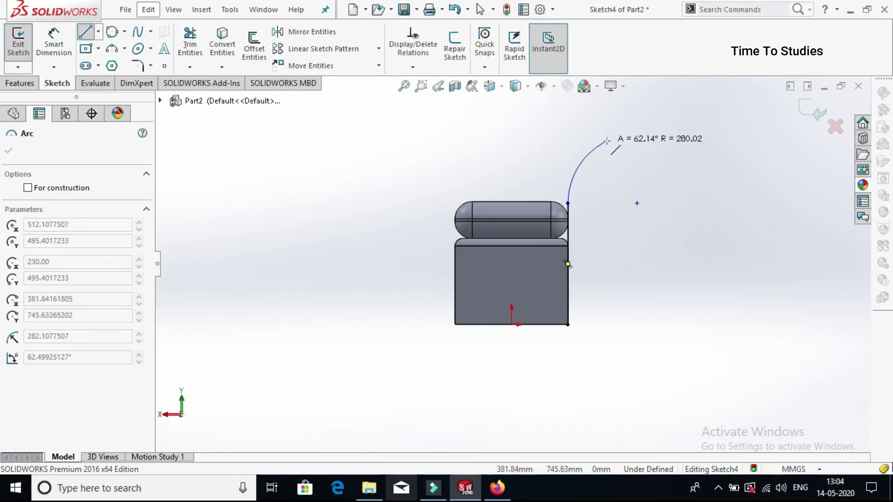
left_click(609, 139)
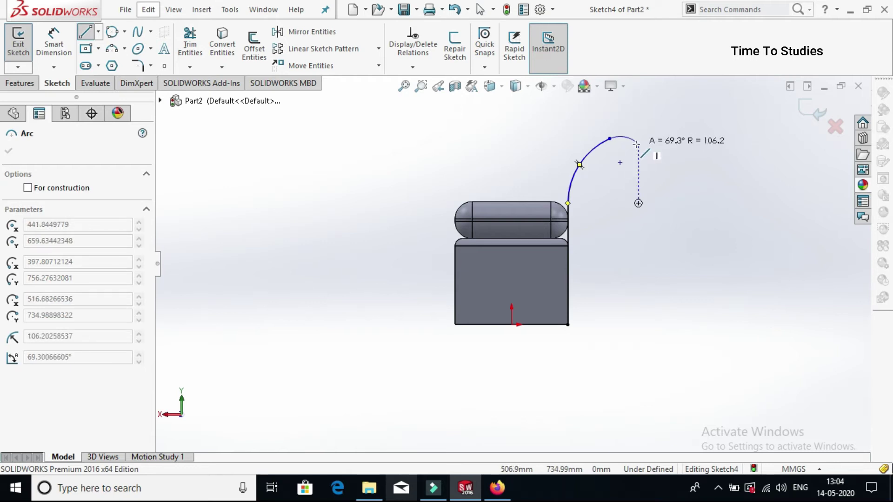
left_click(637, 144)
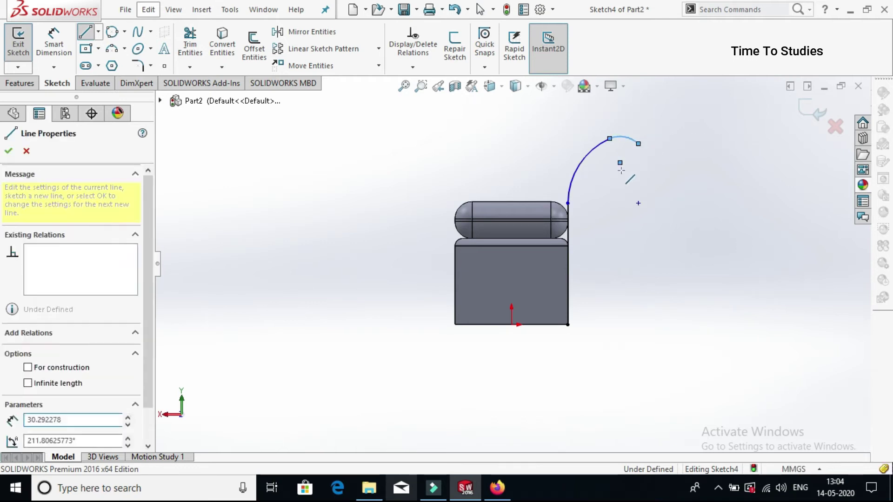
Close the backrest profile with a slanted line about 267 mm long, a vertical line to base level and a horizontal line about 168 mm long
left_click(608, 203)
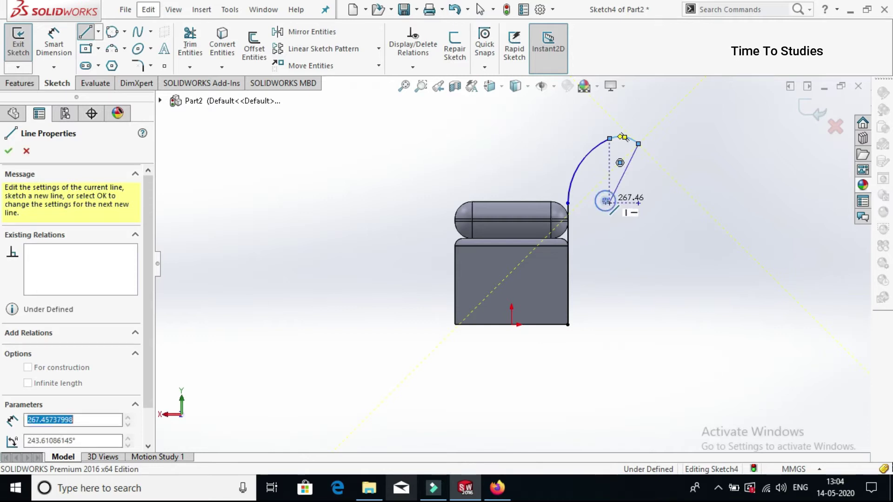
left_click(609, 324)
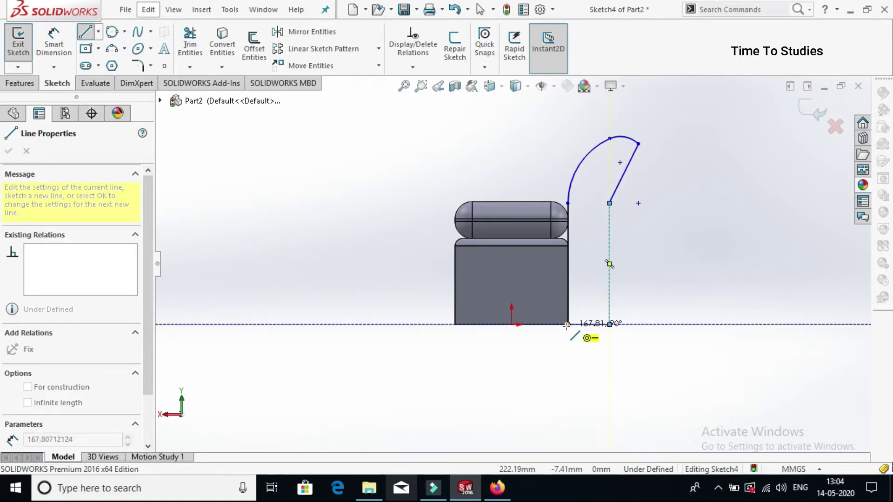
left_click(567, 324)
key("Escape")
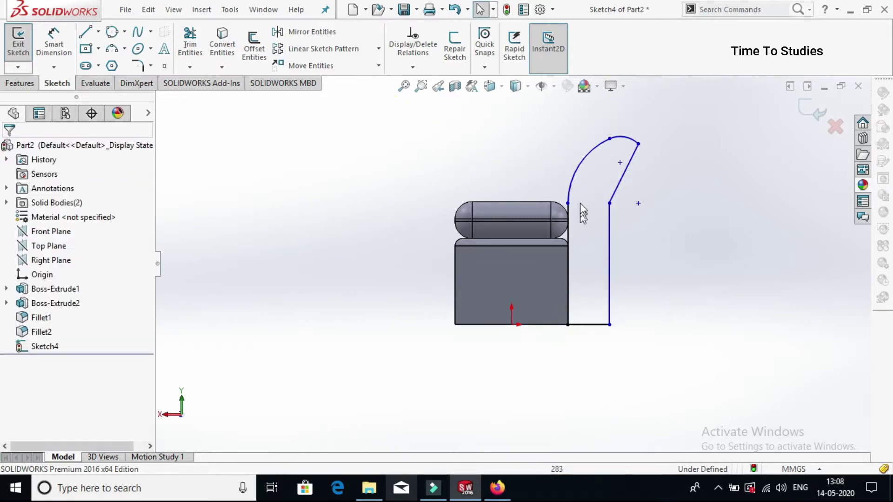
Dimension the profile's horizontal base line to 200 mm
left_click(55, 44)
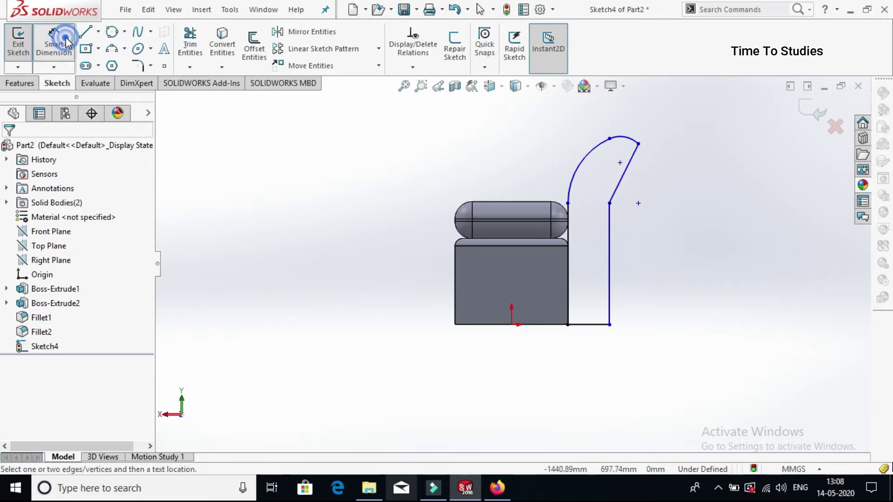
left_click(595, 325)
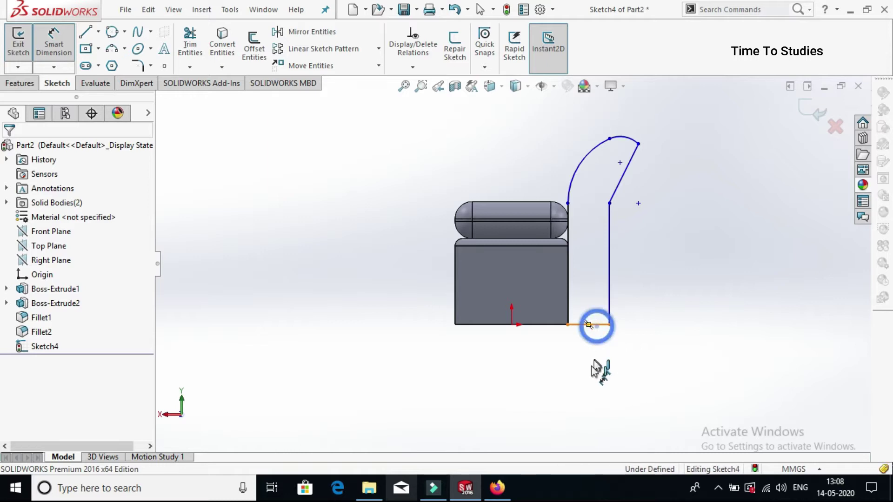
left_click(591, 370)
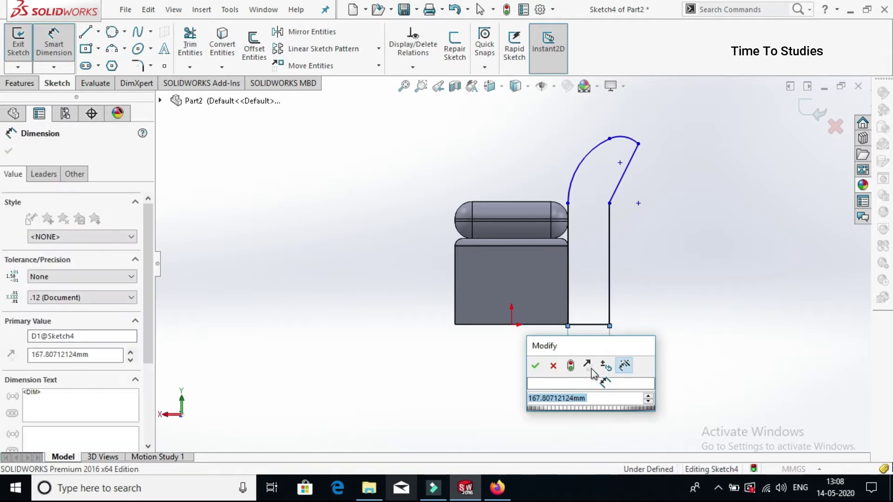
key("BackSpace")
type("200")
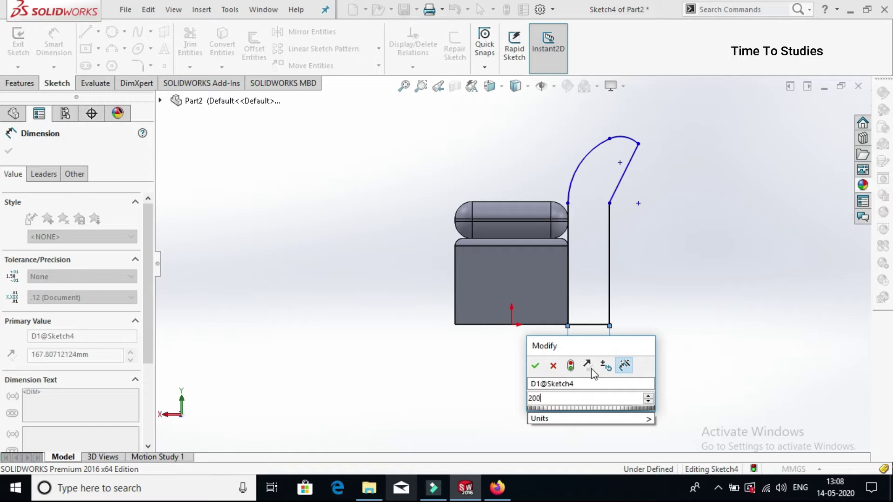
key("Return")
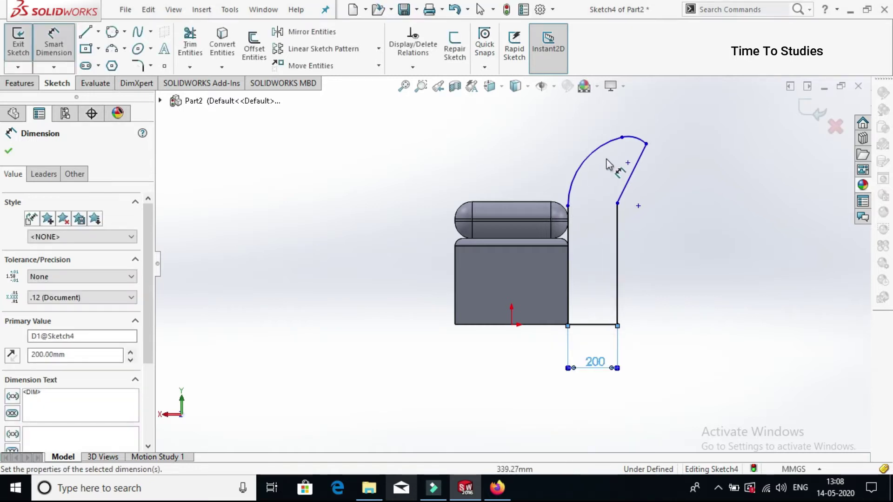
Dimension the height from the base line to the point joining the two arcs as 950 mm
left_click(622, 138)
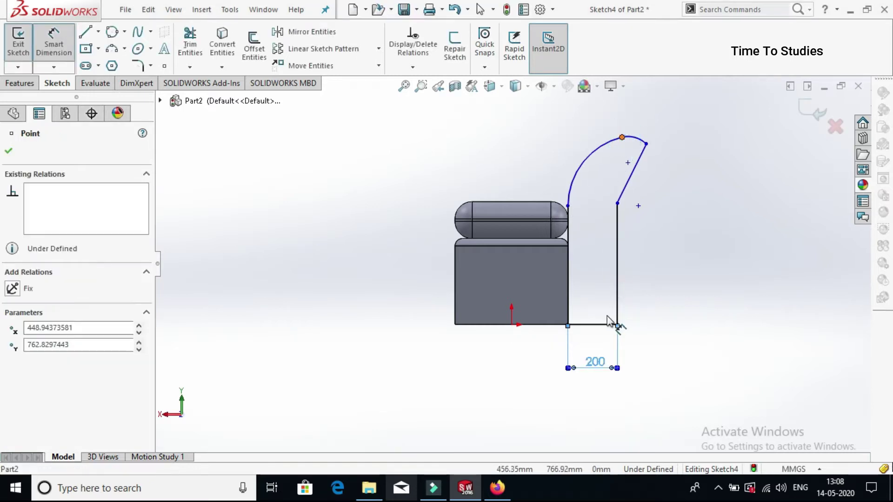
left_click(602, 325)
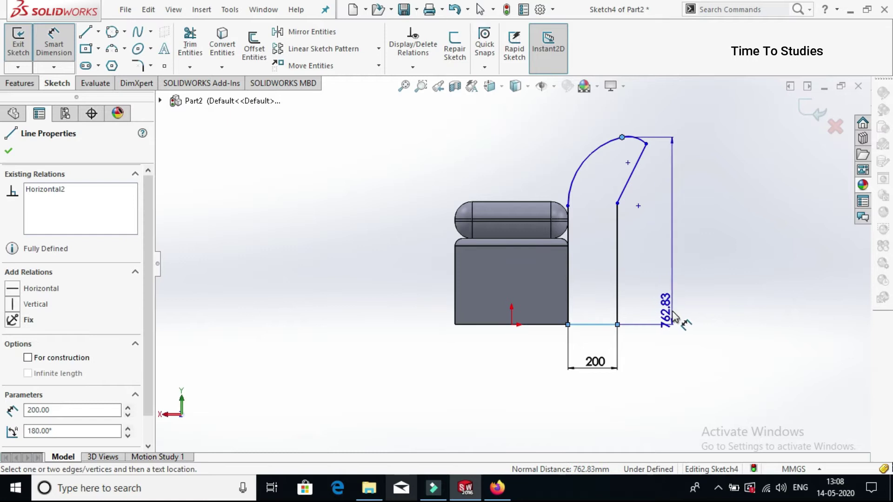
left_click(674, 316)
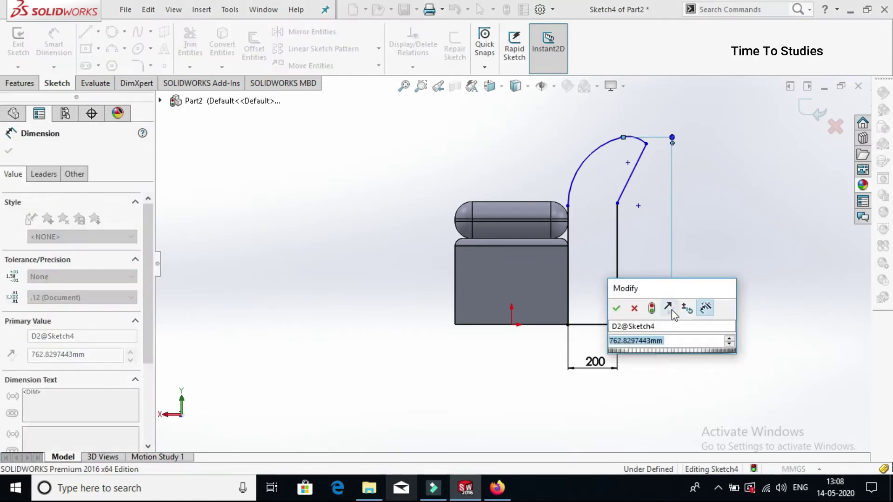
type("950")
key("Return")
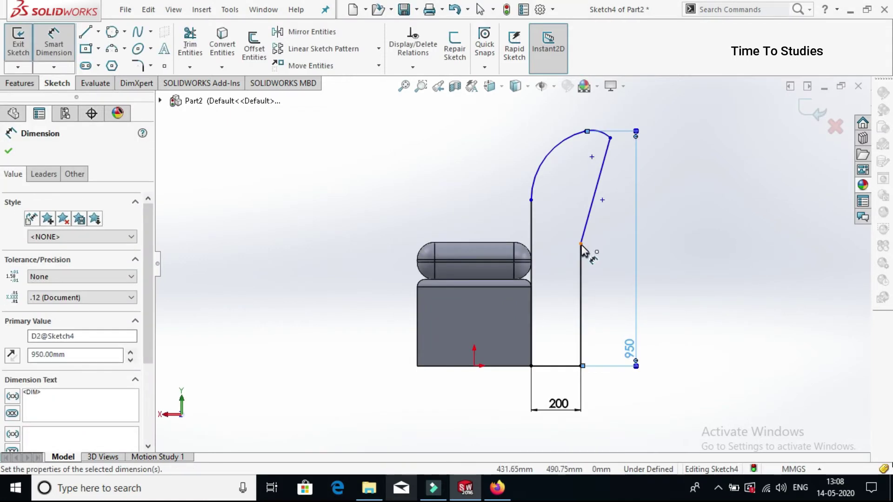
Make the large arc's lower endpoint coincident with the top edge of the cushion
key("Escape")
left_click_drag(540, 203, 509, 254)
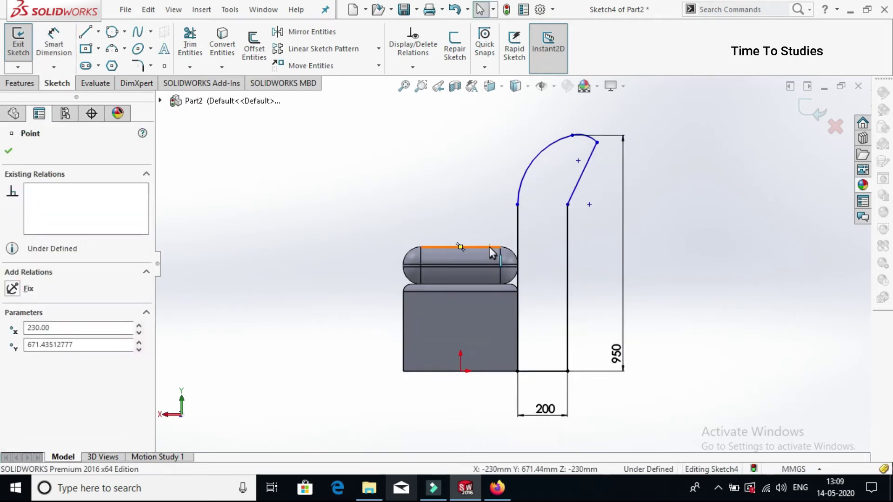
left_click(519, 206)
left_click(527, 200, "ctrl")
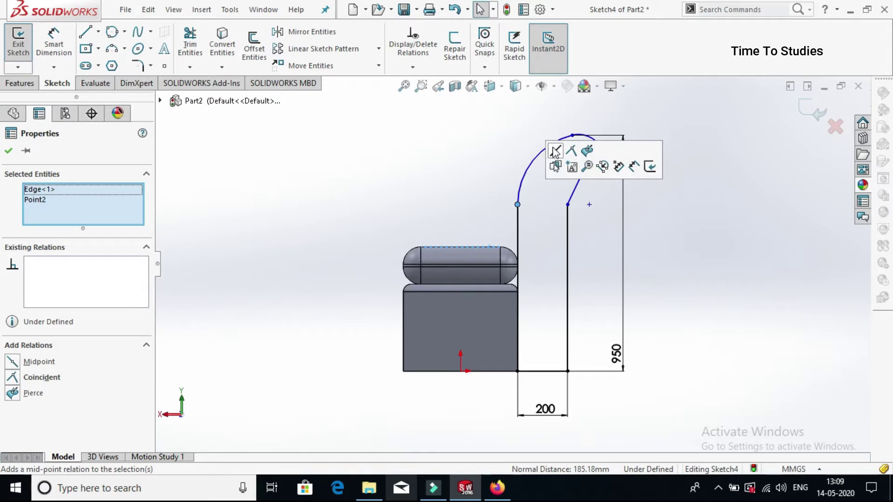
left_click(575, 157)
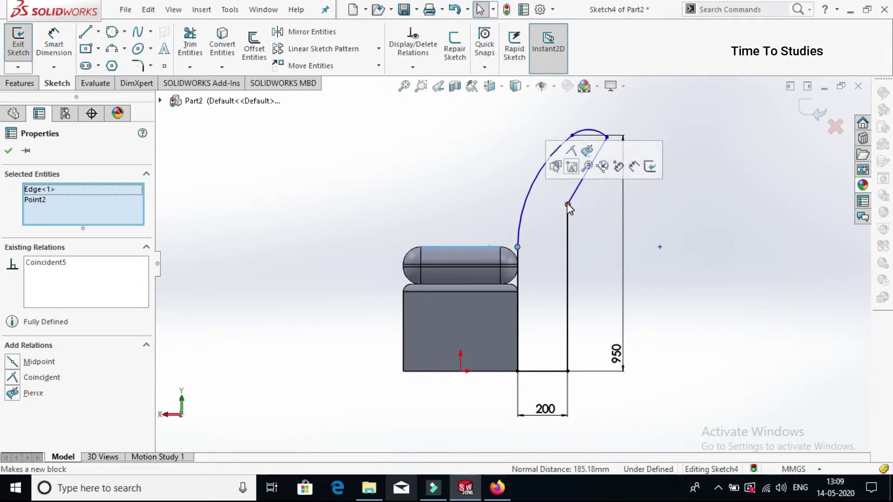
Align the lower endpoint of the slanted line horizontally with the large arc's lower endpoint
left_click(567, 204)
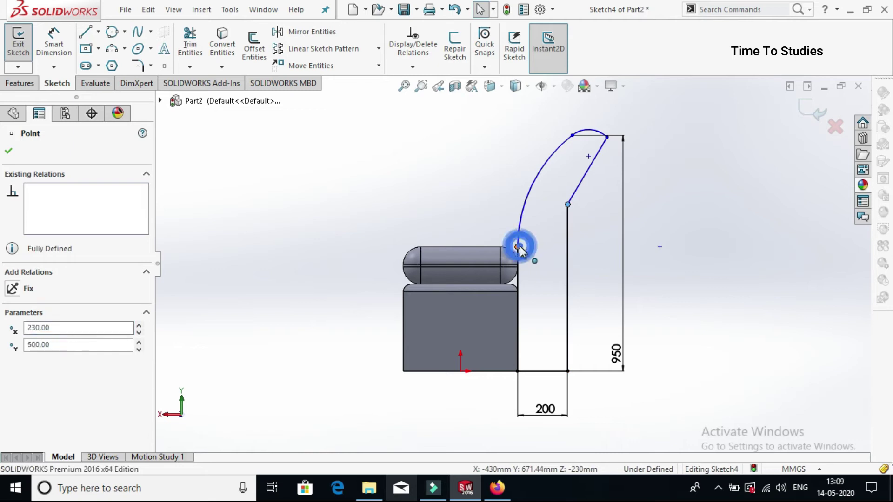
left_click(520, 247, "ctrl")
left_click(557, 193)
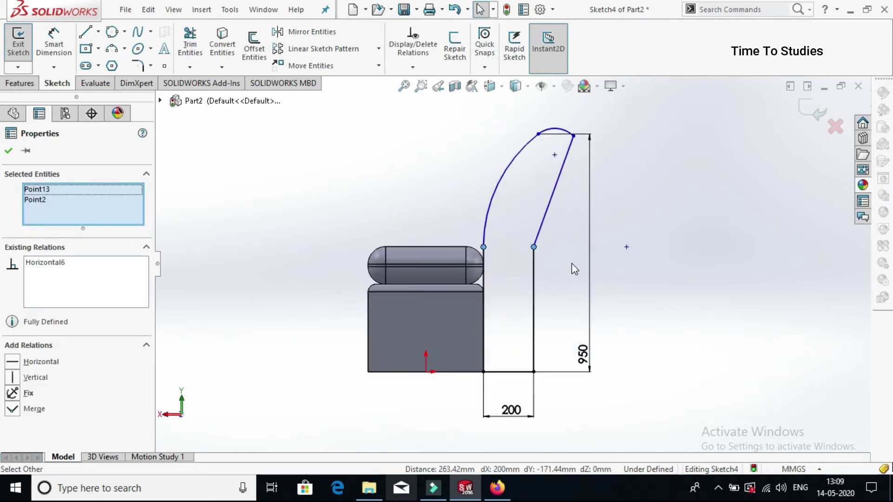
Dimension the horizontal distance from the large arc's lower endpoint to the slanted line's upper endpoint as 300 mm
right_click_drag(637, 319, 632, 303)
scroll(437, 385, "up", 2)
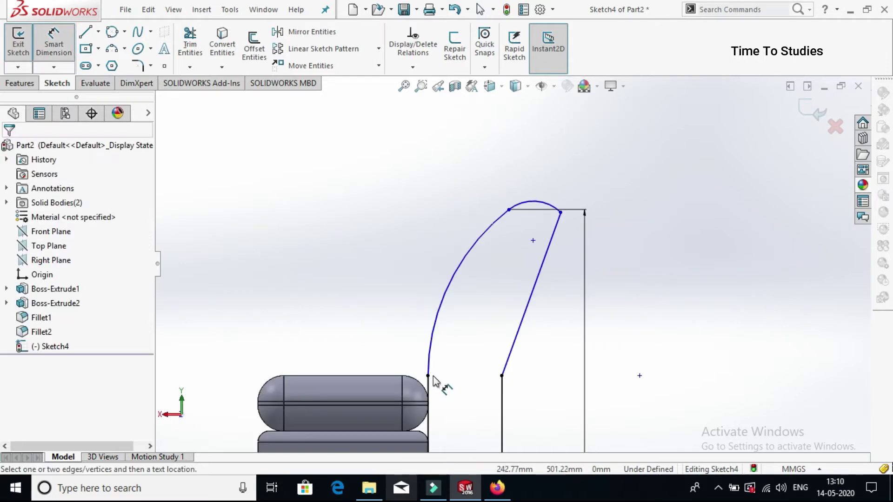
left_click(561, 213)
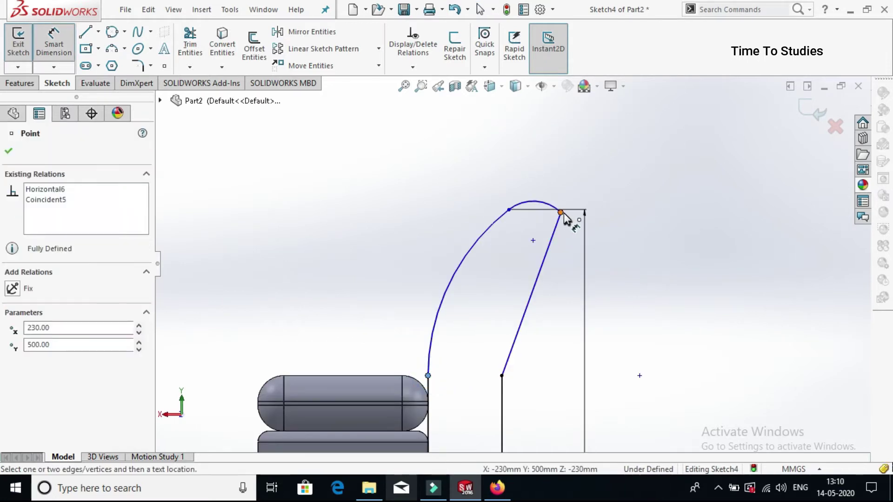
left_click(428, 376)
left_click(479, 397)
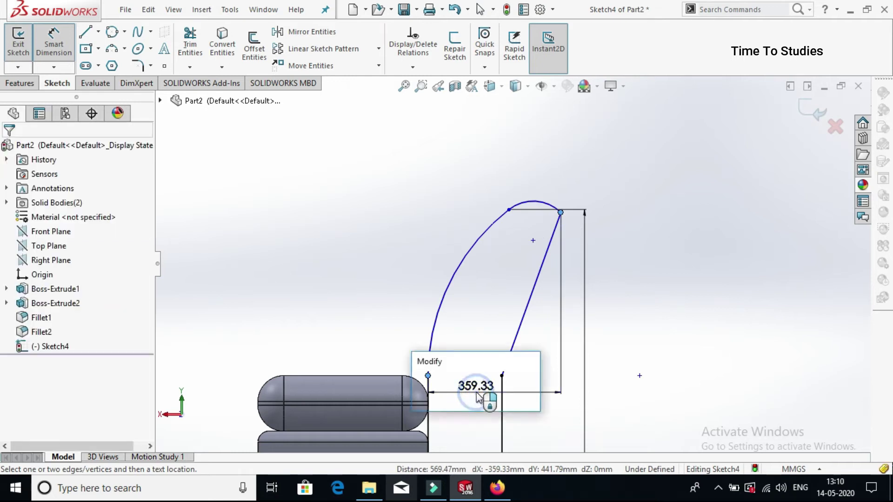
type("300")
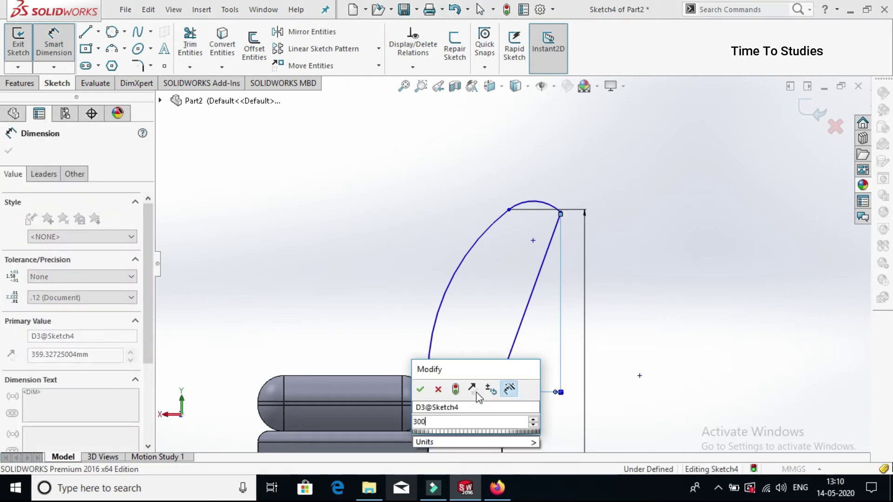
key("Return")
Dimension the horizontal distance between the large arc's lower and upper endpoints as 200 mm
scroll(526, 230, "down", 2)
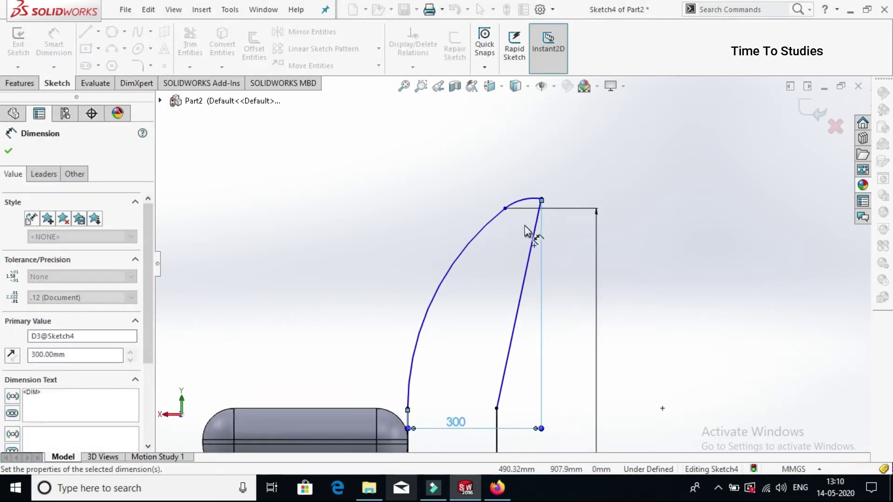
scroll(523, 227, "down", 1)
scroll(512, 223, "up", 1)
left_click(503, 217)
left_click(404, 418)
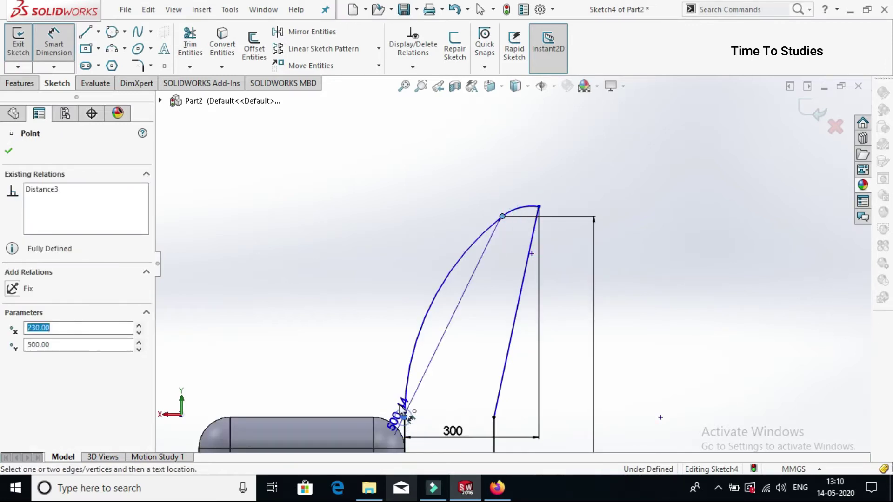
left_click(422, 191)
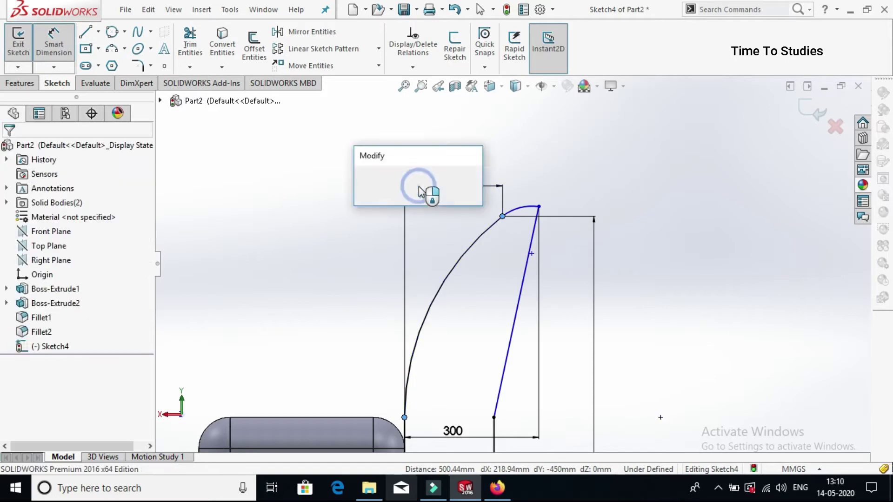
type("200")
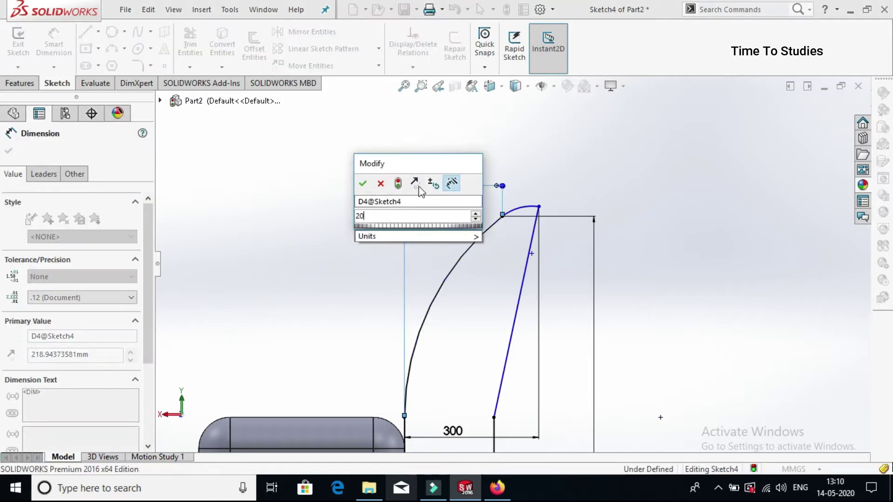
key("Return")
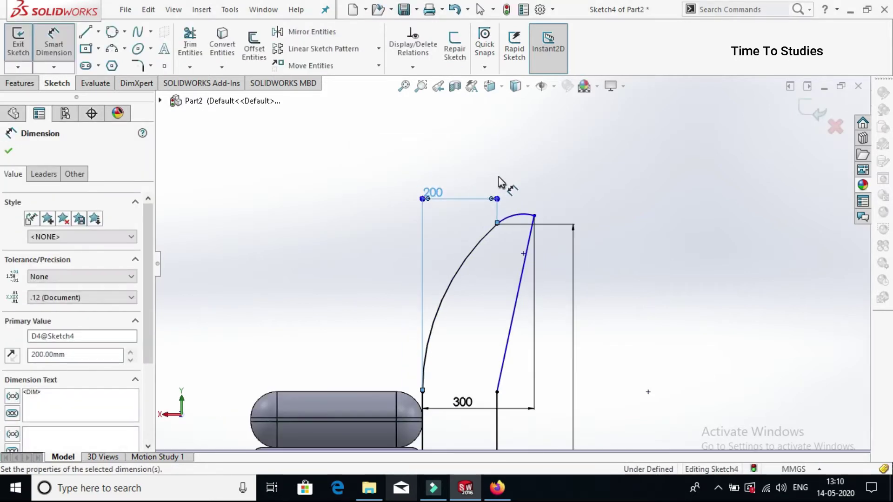
Add a Horizontal relation between the two endpoints of the small arc capping the backrest profile
scroll(538, 239, "up", 4)
scroll(473, 309, "down", 2)
scroll(473, 339, "up", 2)
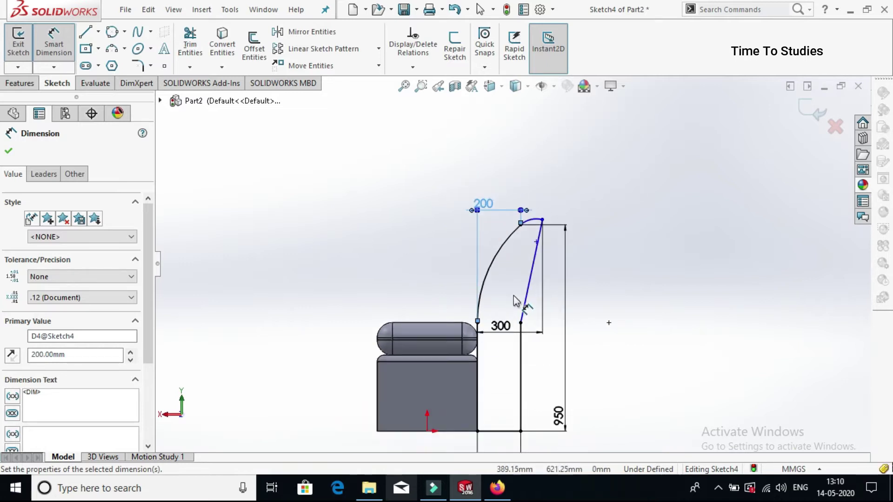
scroll(558, 233, "down", 3)
key("Escape")
left_click(546, 215)
left_click(499, 226, "ctrl")
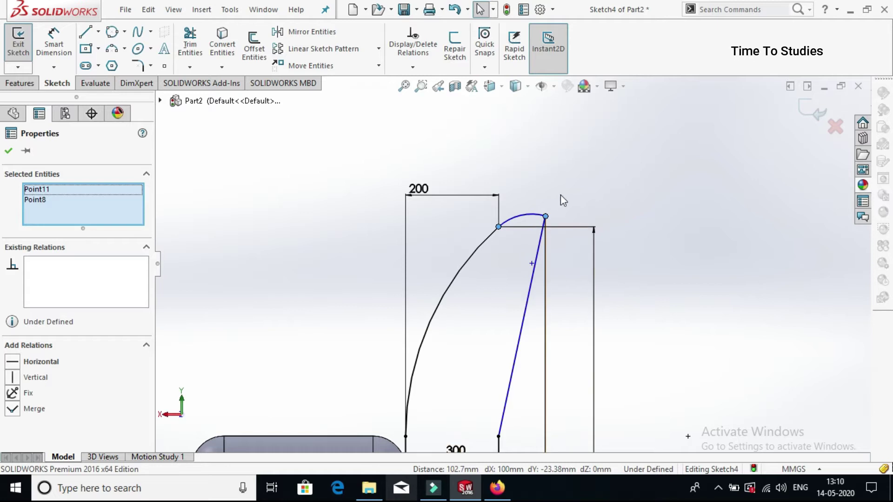
left_click(41, 362)
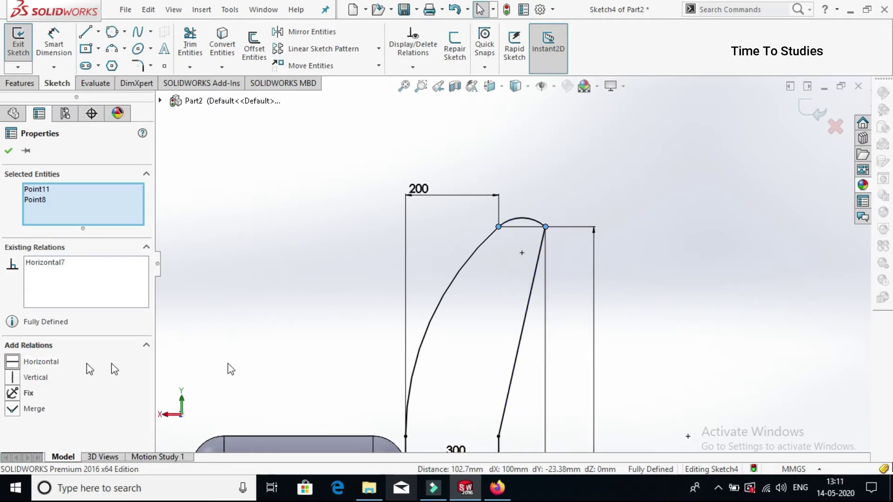
scroll(463, 361, "up", 2)
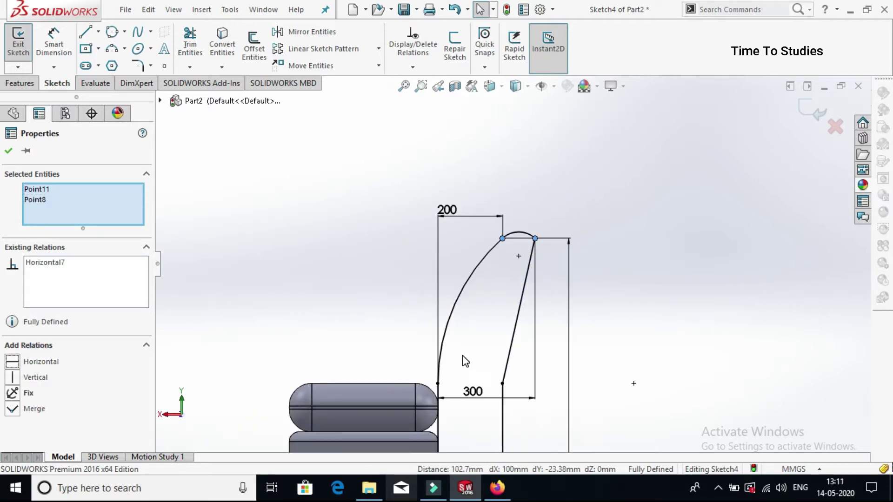
left_click(8, 152)
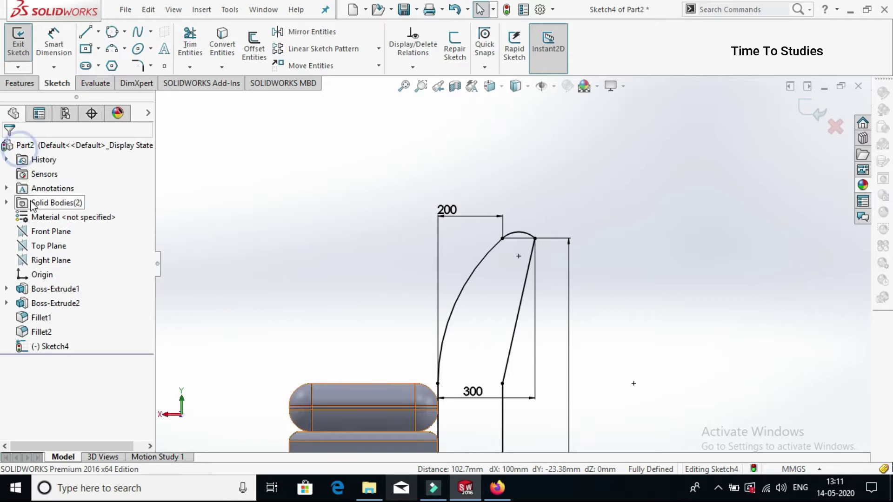
Extrude the backrest profile with Up To Surface, ending at the opposite side face of the base block
left_click(17, 85)
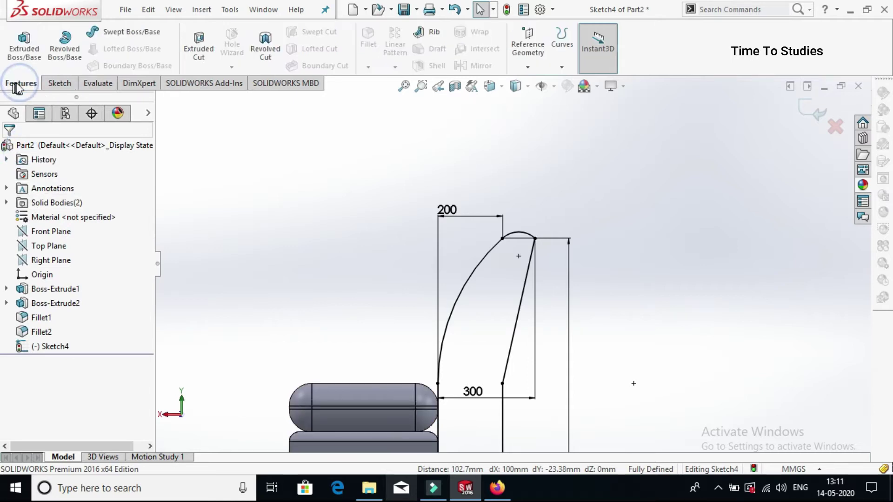
left_click(21, 52)
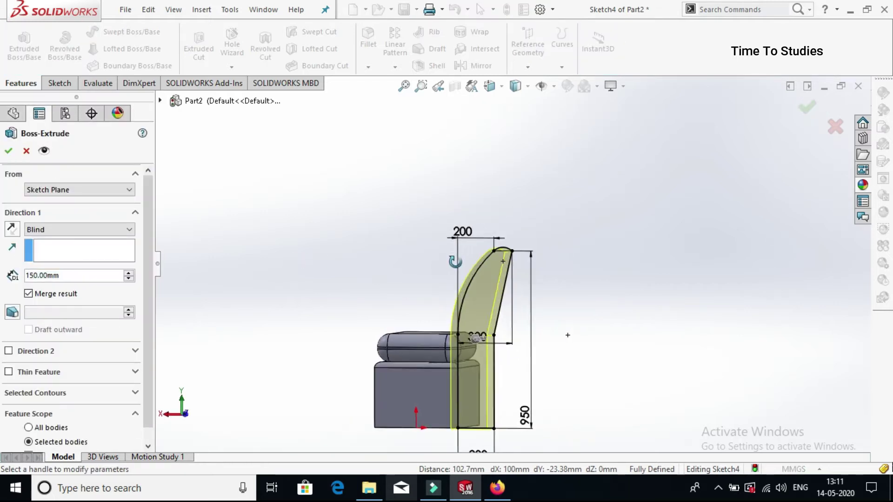
left_click(118, 230)
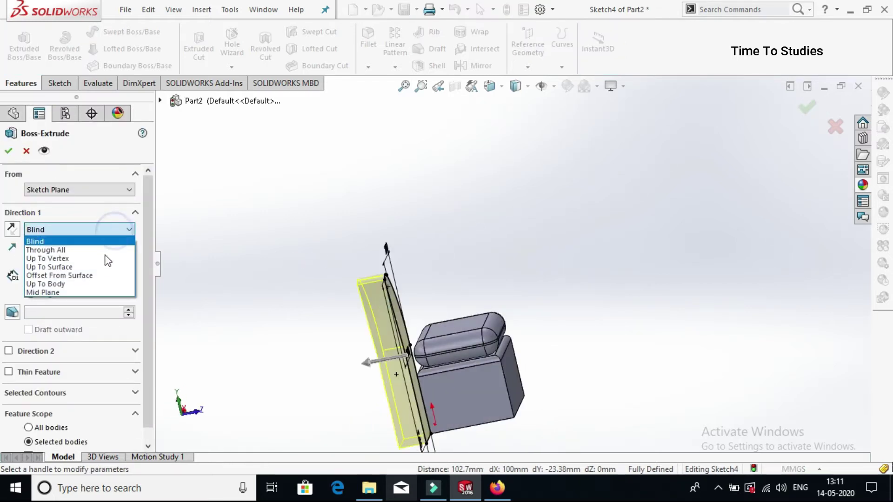
left_click(85, 267)
scroll(512, 384, "down", 5)
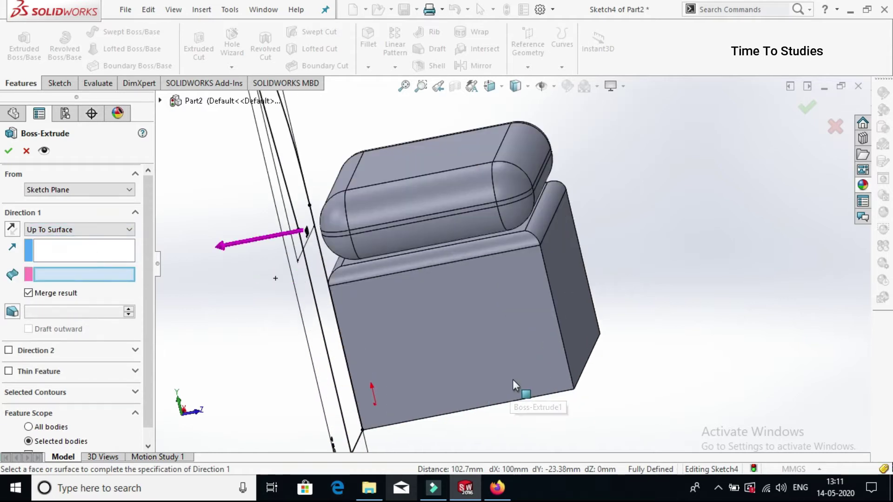
left_click(574, 307)
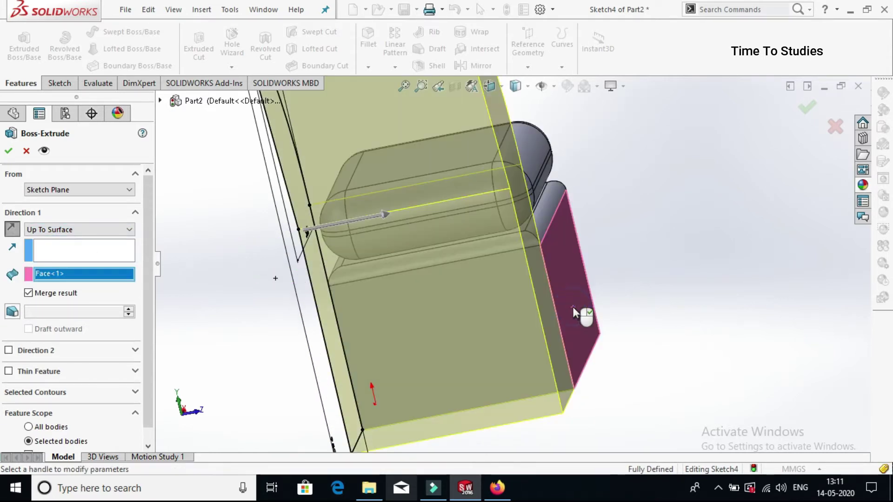
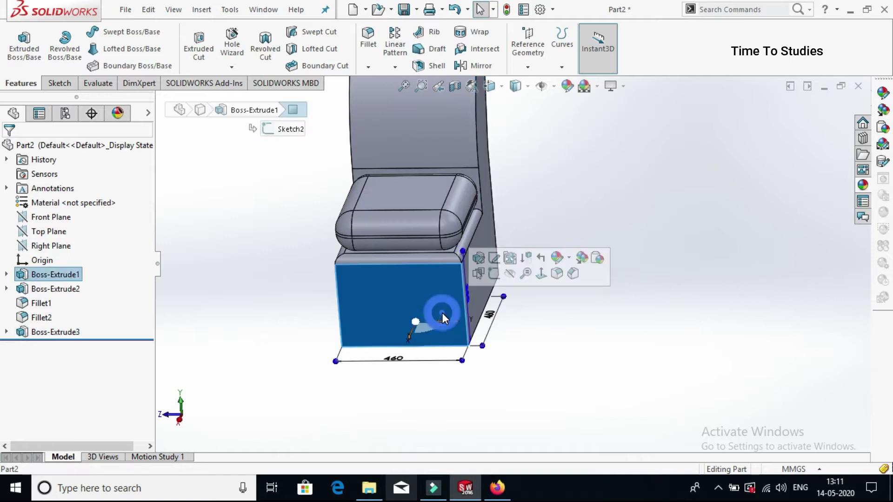
Start a sketch on the base block's front face and draw a vertical line about 530 mm tall from its lower corner
left_click(496, 276)
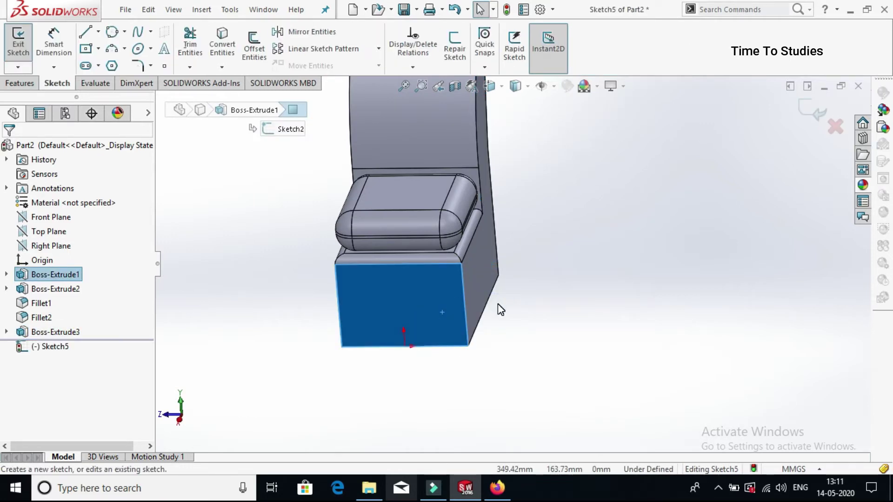
key("ctrl+7")
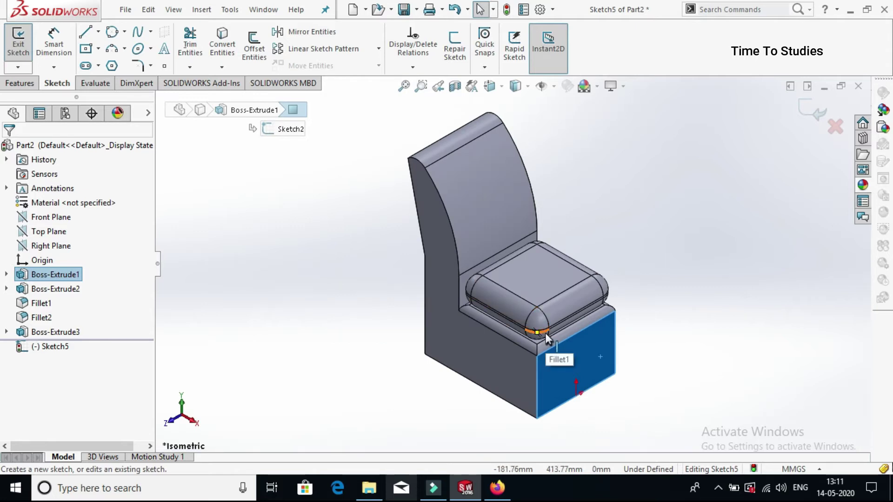
key("ctrl+8")
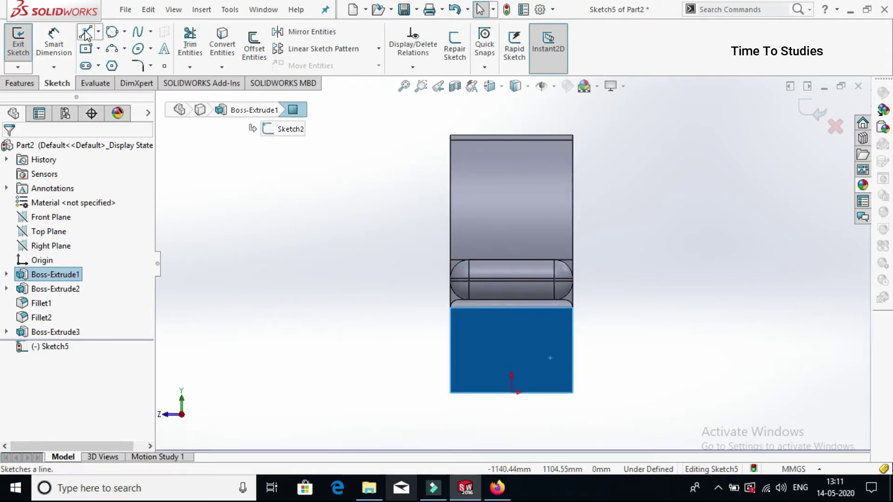
left_click(86, 33)
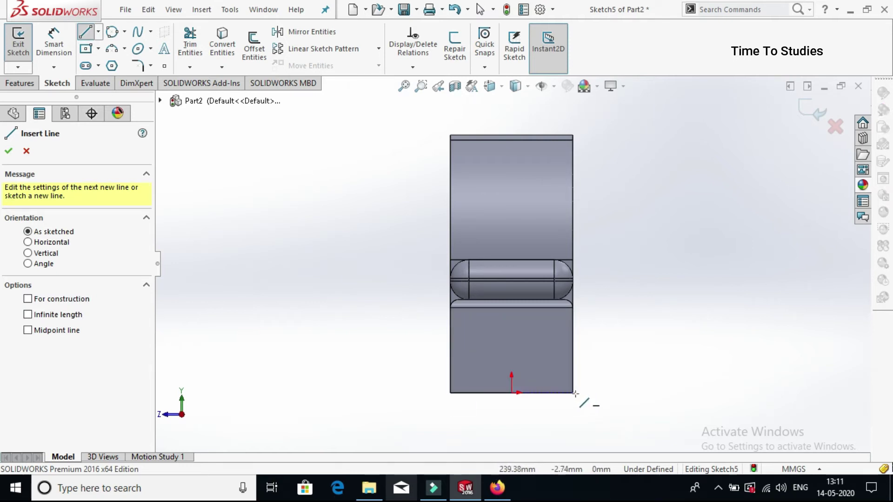
left_click(573, 393)
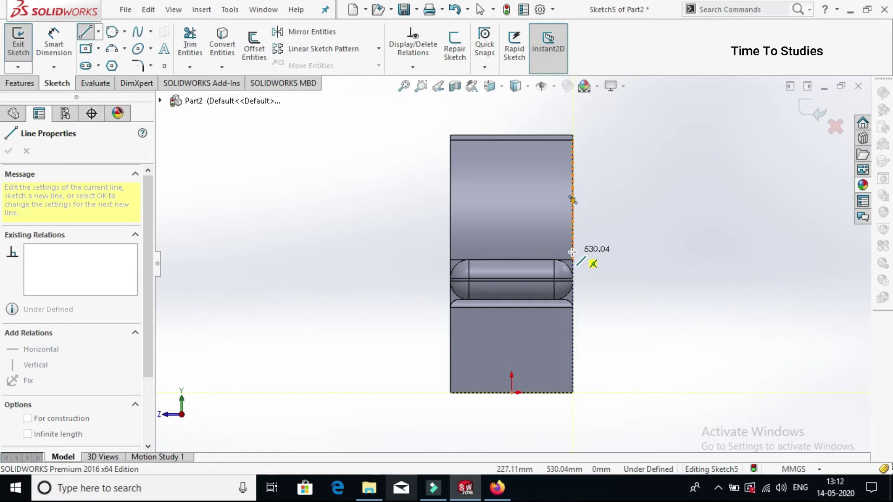
left_click(572, 252)
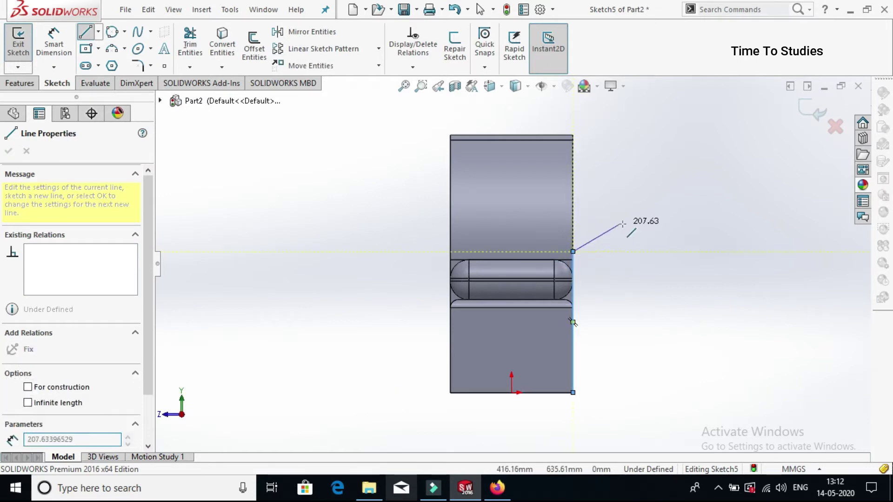
Continue the profile with a semicircle of about 118 mm radius, a quarter arc of about 69 mm radius and a vertical line to base level
left_click(573, 251)
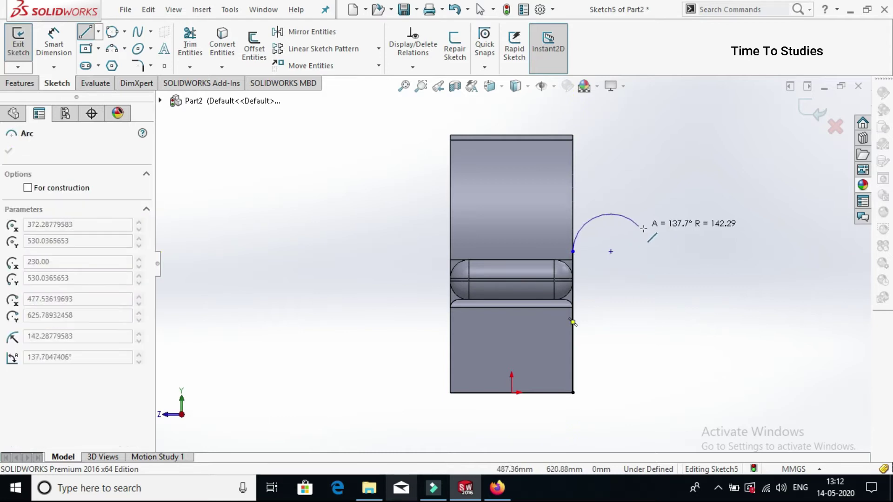
left_click(636, 251)
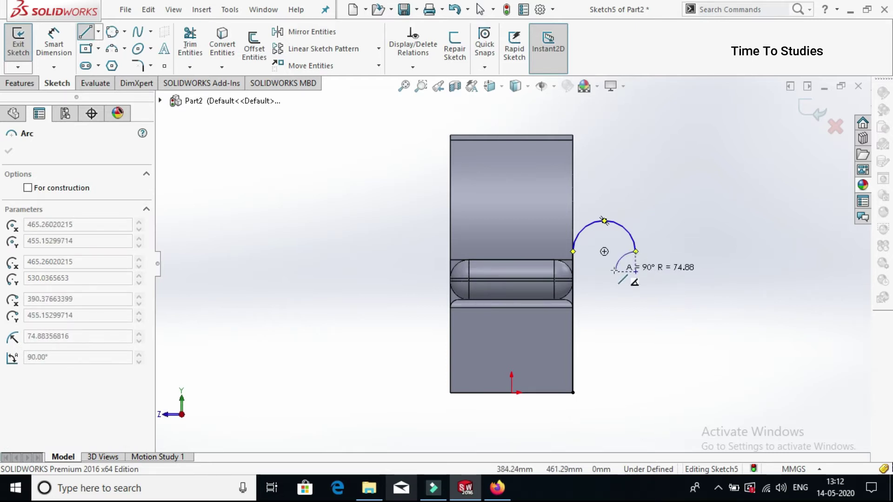
left_click(617, 269)
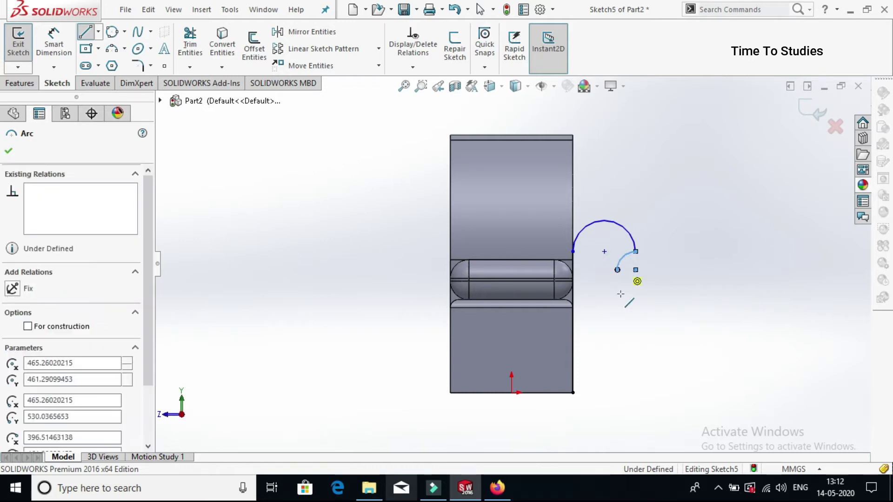
left_click(617, 393)
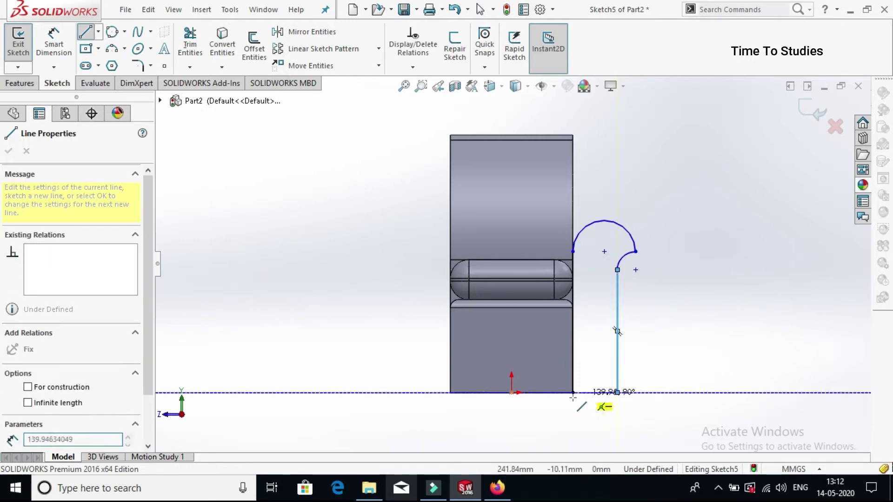
Close the armrest profile at base level with a horizontal line about 167 mm long to the base block's lower corner
left_click(573, 393)
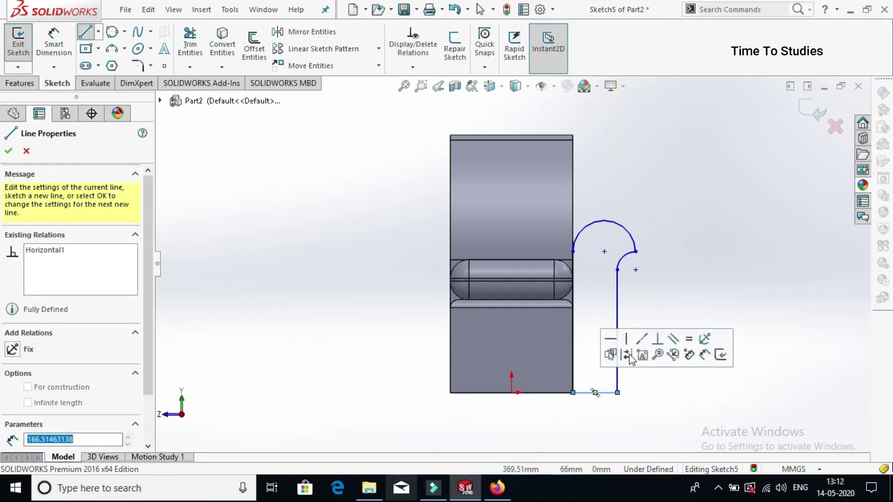
right_click(709, 268)
left_click(743, 276)
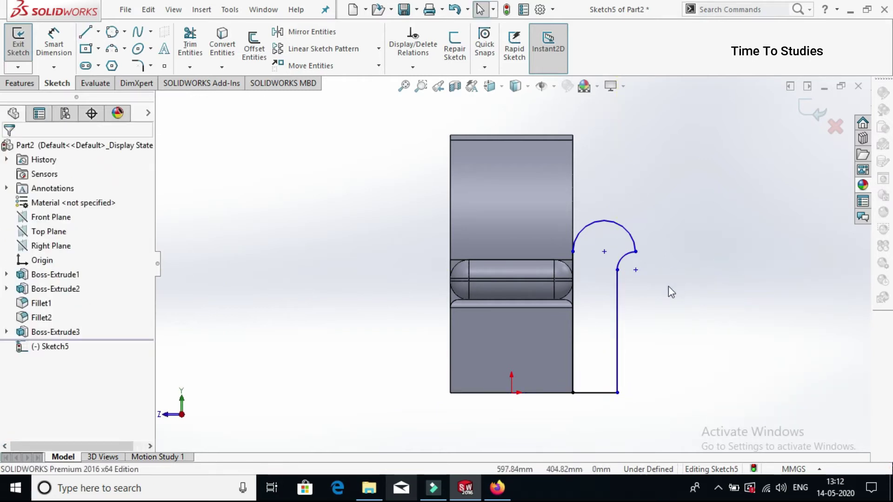
scroll(480, 338, "up", 1)
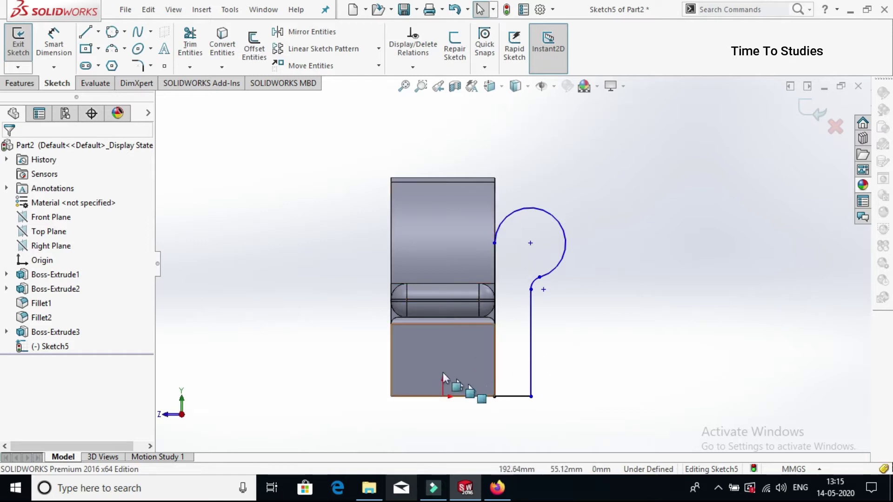
Dimension the armrest profile's bottom line to 150 mm
left_click(55, 47)
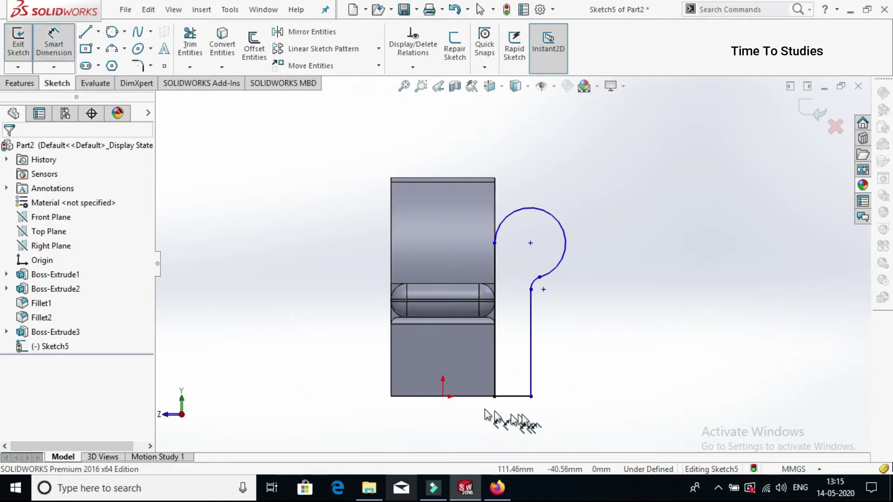
left_click(523, 396)
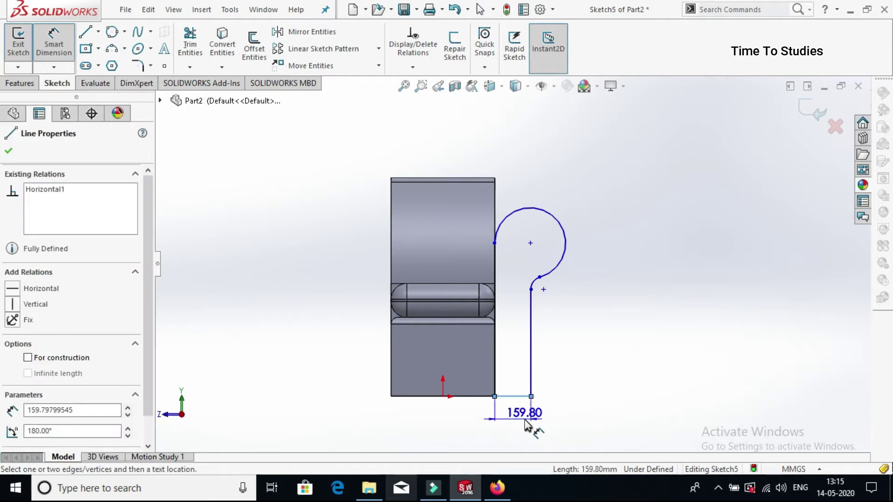
left_click(530, 423)
type("150")
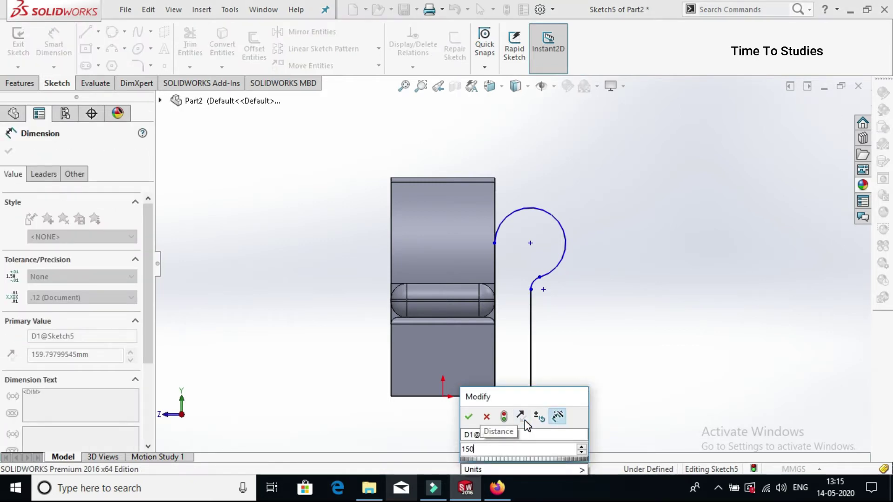
key("Return")
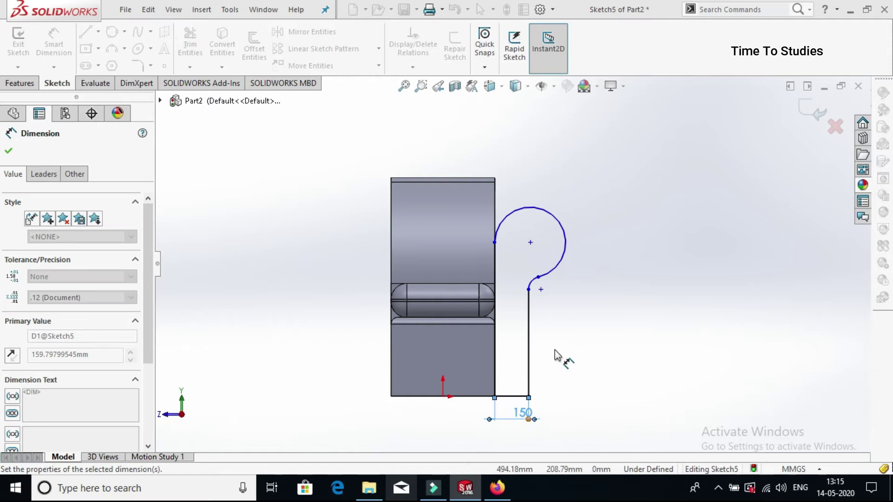
Dimension the height of the large arc's centre above the armrest profile's bottom line to 550 mm
left_click(531, 243)
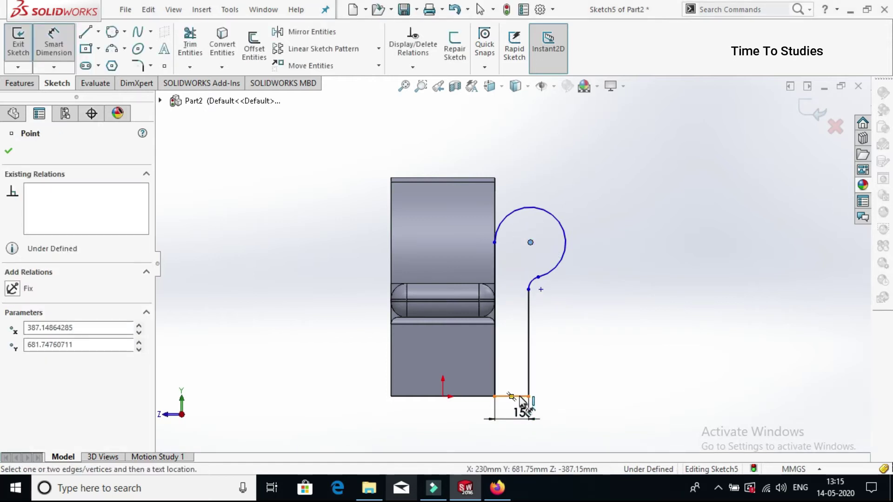
left_click(518, 396)
left_click(615, 391)
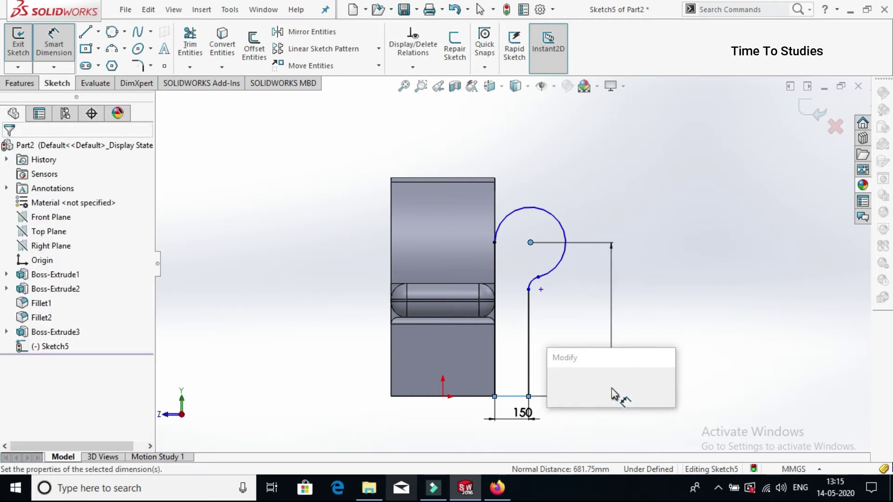
key("Return")
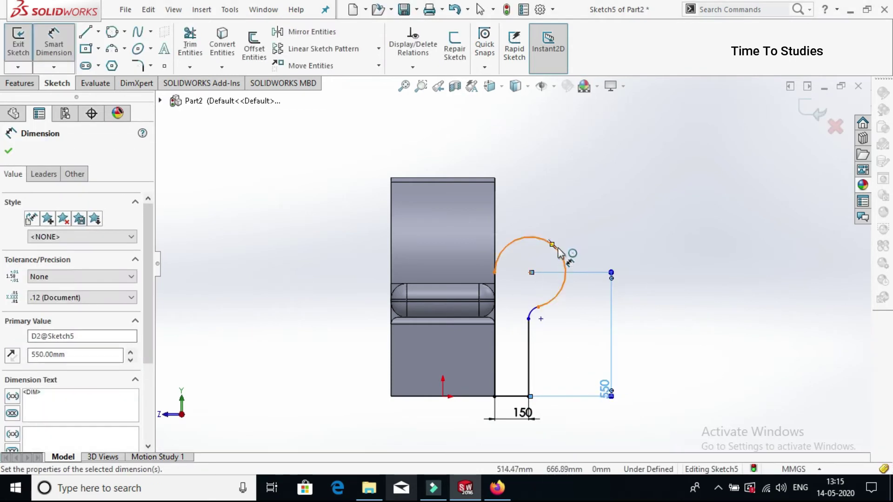
Dimension the radius of the large arc at the top of the armrest profile to 120 mm
left_click(561, 259)
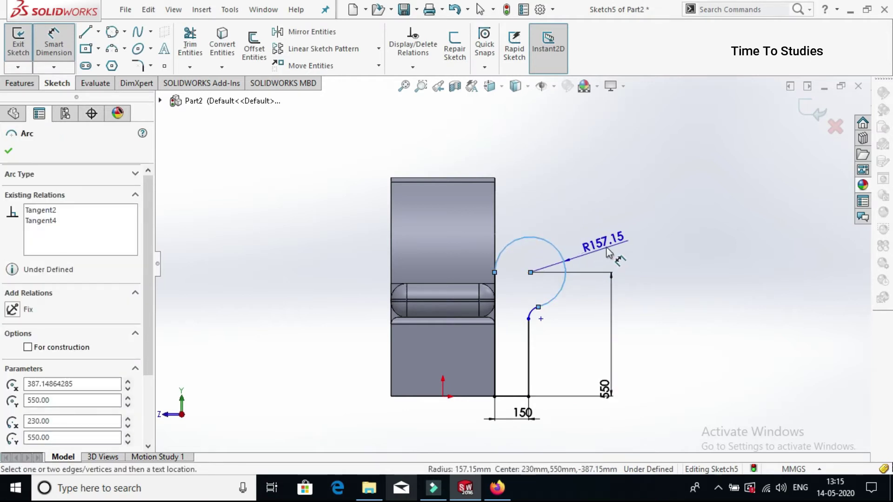
left_click(607, 251)
key("Return")
double_click(605, 242)
type("120")
key("Return")
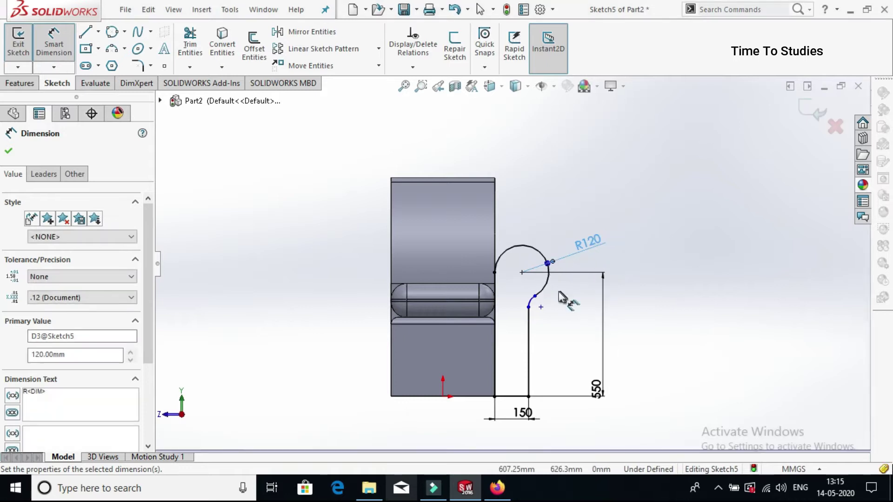
Set the horizontal distance from the profile's inner vertical line to the junction of the two arcs to 200 mm
scroll(534, 309, "down", 2)
left_click(523, 306)
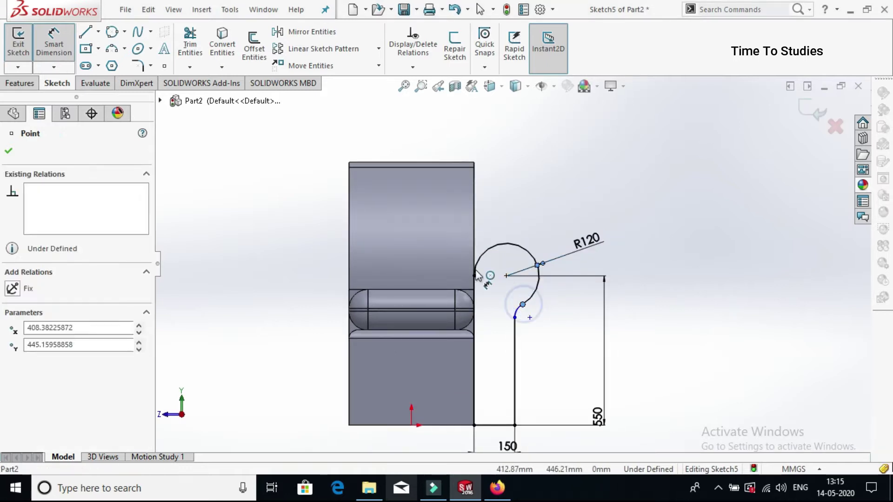
left_click(474, 281)
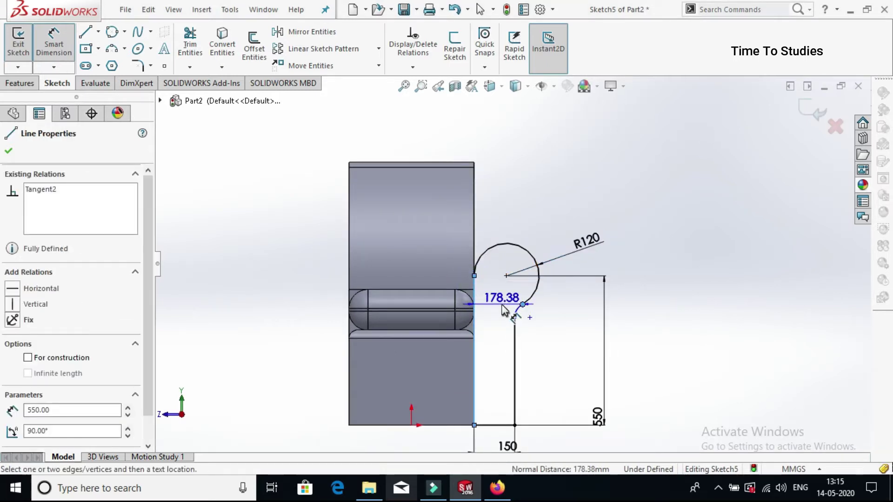
left_click(502, 306)
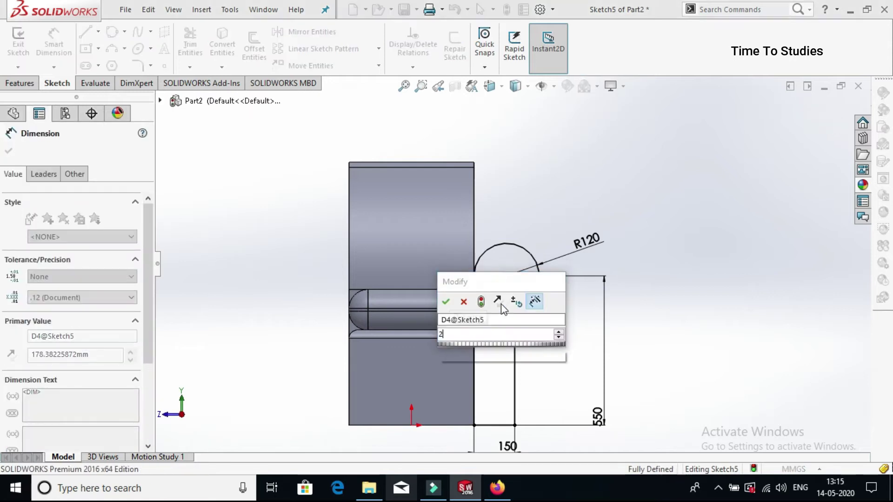
key("Return")
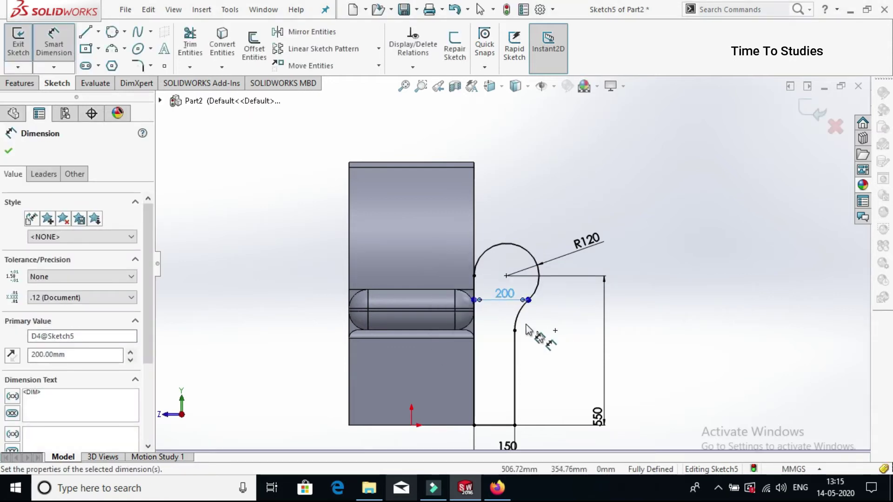
scroll(535, 335, "down", 2)
scroll(526, 302, "up", 2)
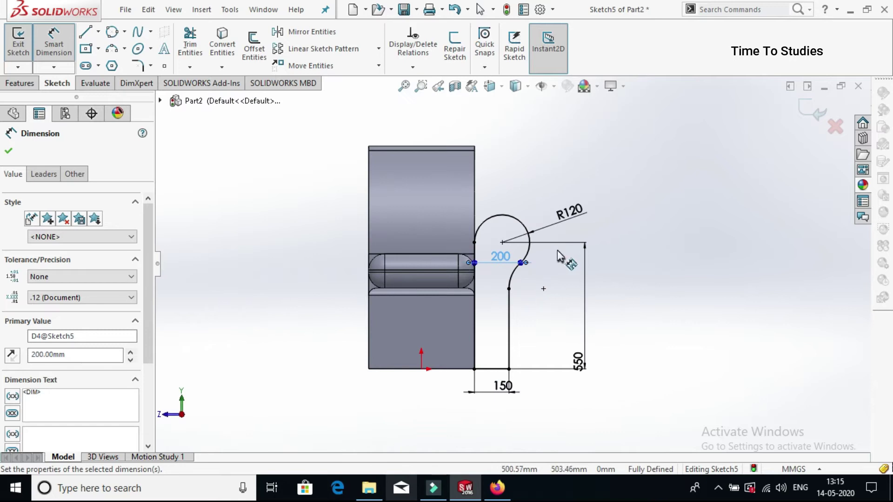
right_click(617, 249)
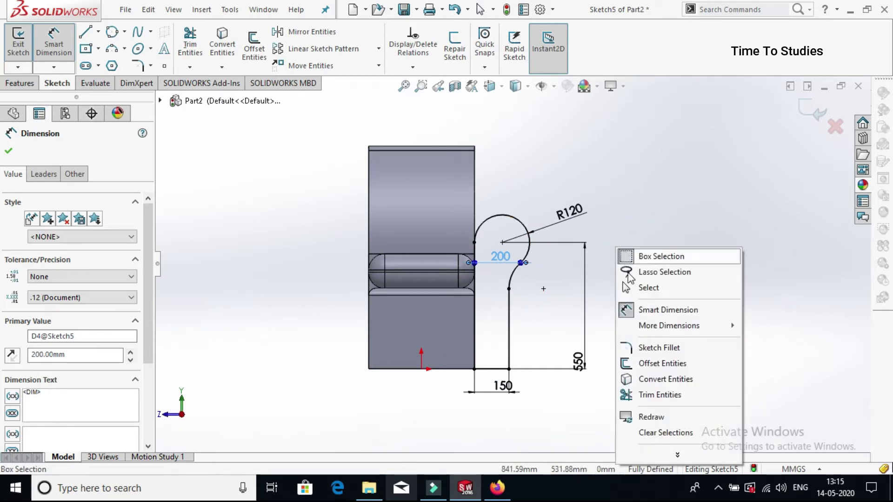
left_click(640, 311)
Draw a vertical line upward from the origin through the middle of the seat and convert it to construction geometry
scroll(614, 235, "up", 2)
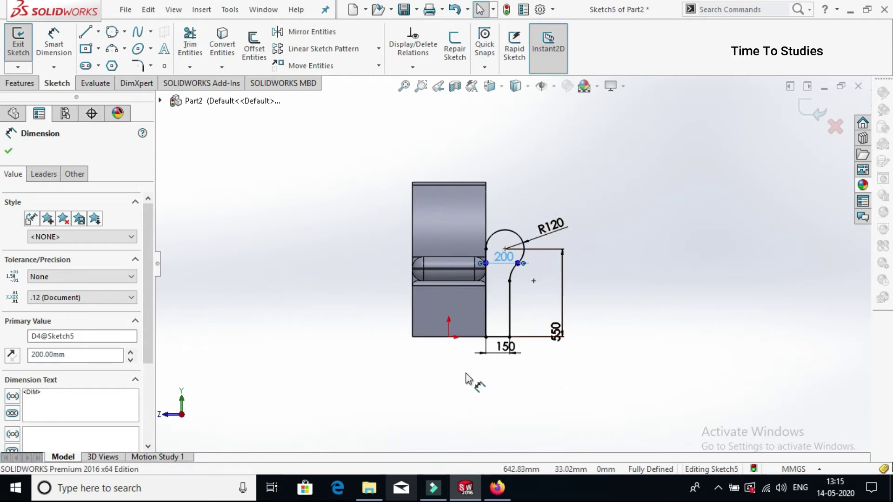
key("l")
left_click(448, 337)
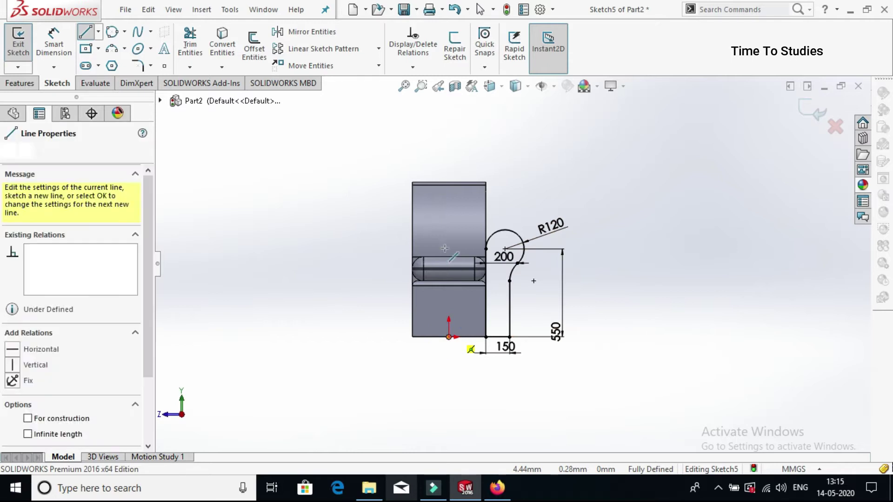
left_click(448, 230)
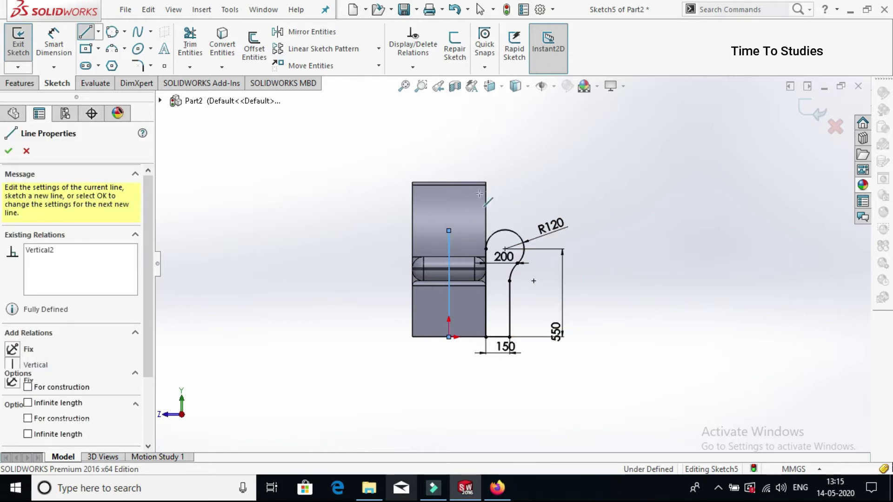
right_click(503, 182)
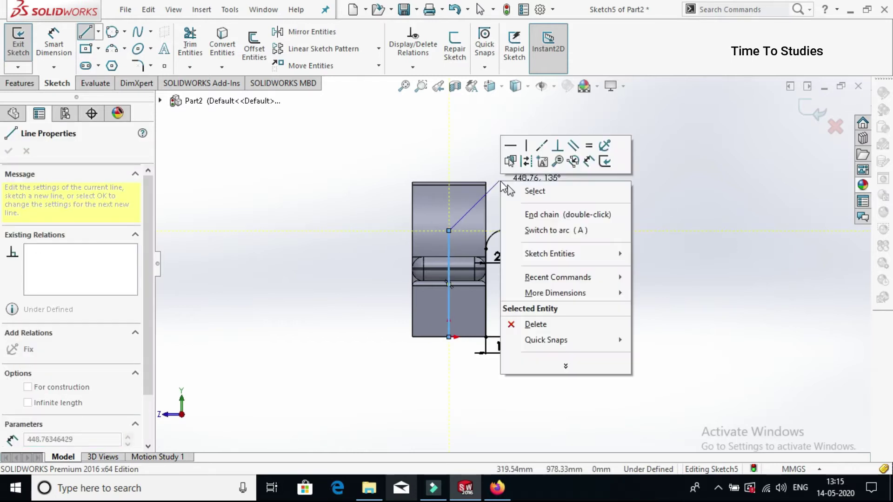
left_click(528, 163)
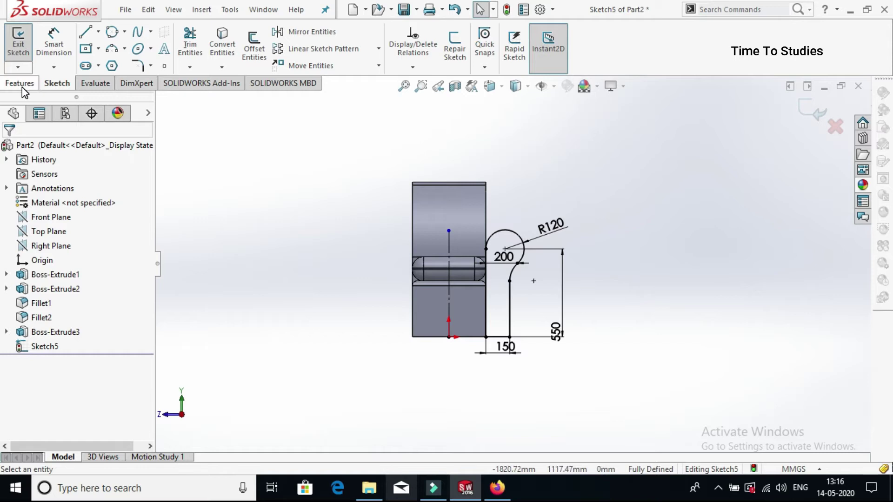
Mirror all lines and arcs of the armrest profile about the vertical centreline, keeping the original
left_click(321, 36)
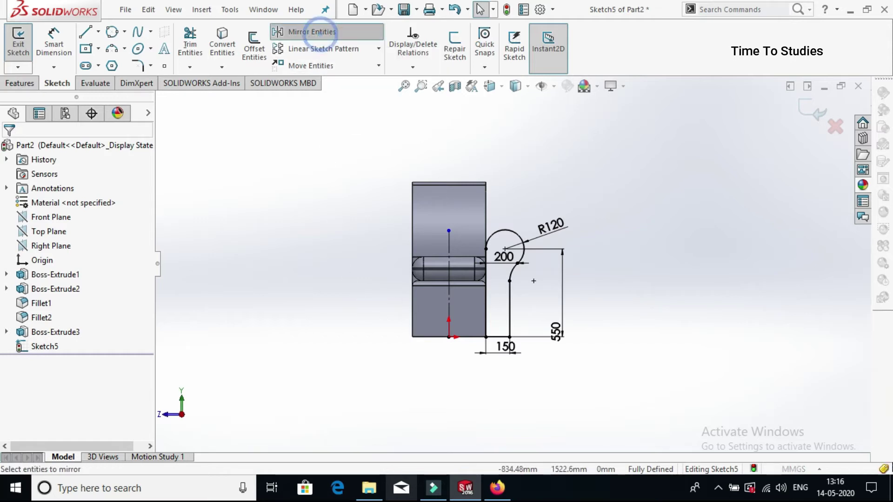
left_click(512, 302)
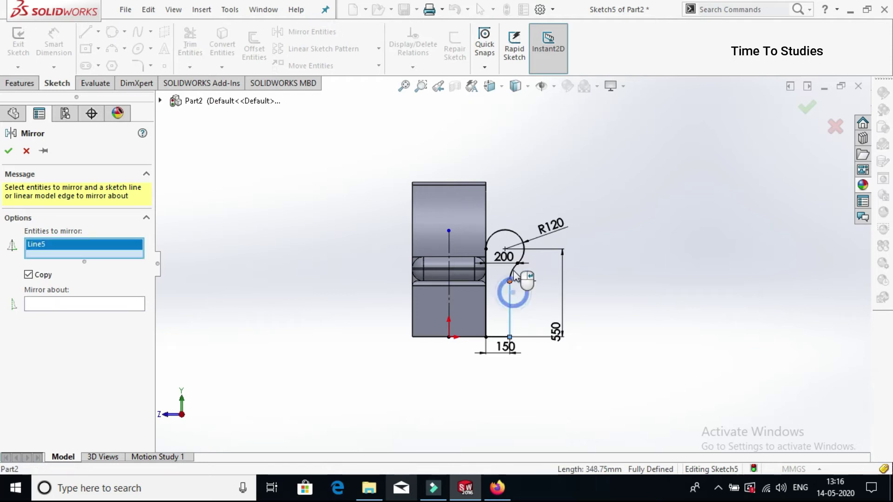
left_click(519, 238)
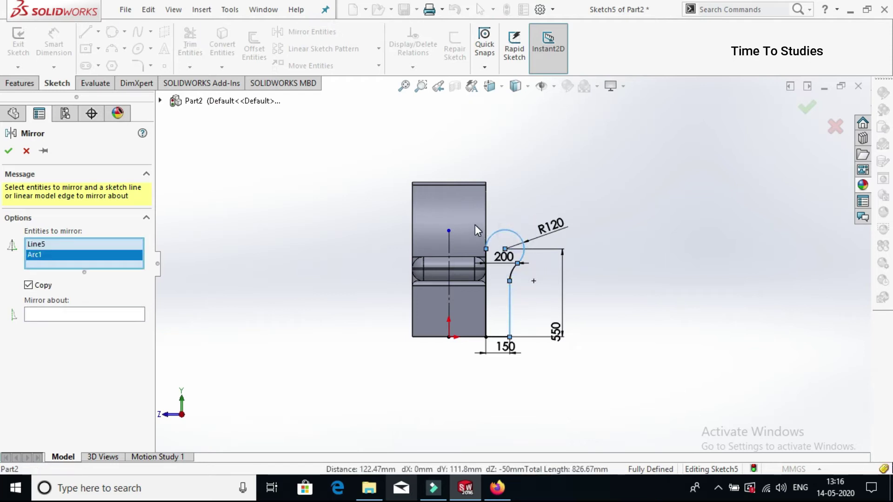
left_click_drag(567, 344, 566, 349)
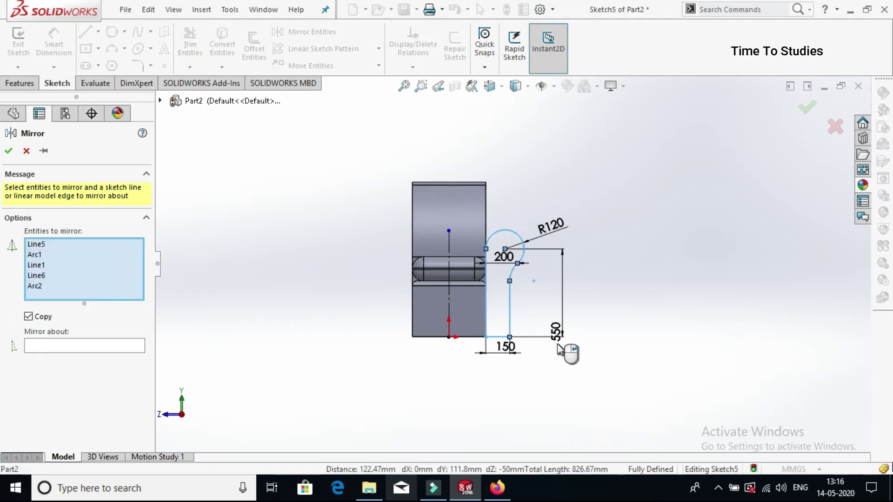
left_click(118, 350)
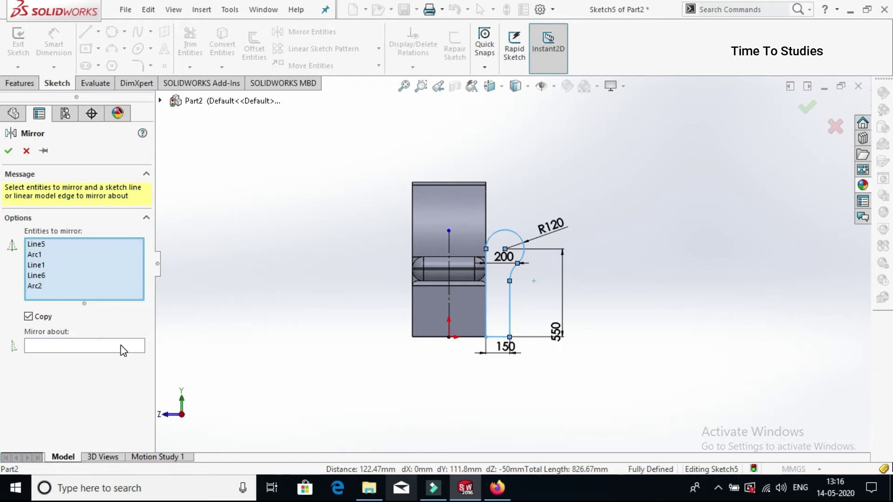
left_click(450, 291)
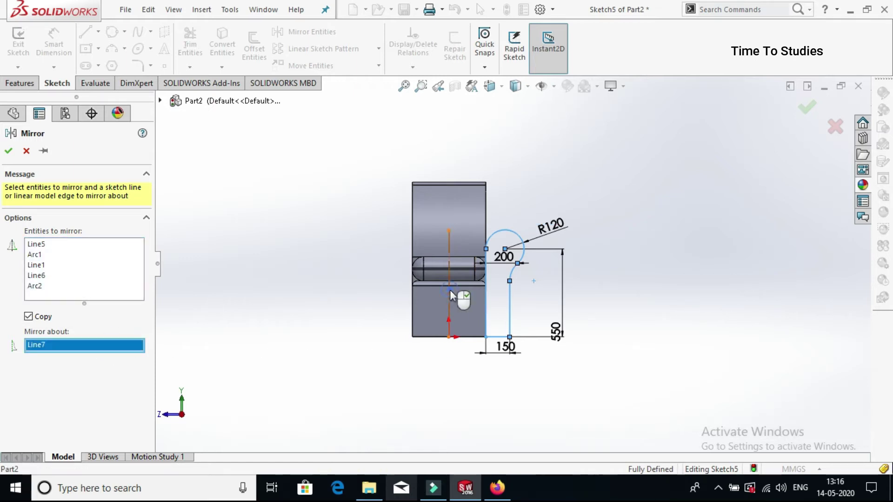
left_click(8, 152)
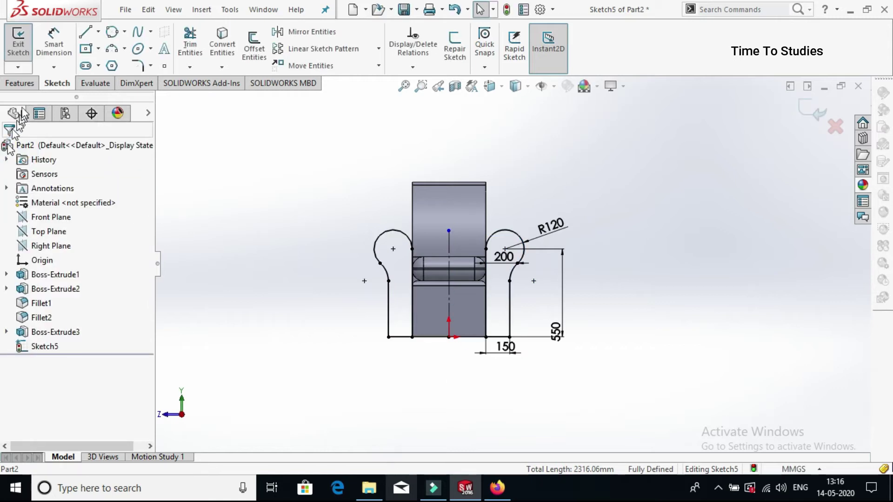
Extrude both armrest profiles with Up To Surface, ending at the rear face of the seat base
left_click(19, 83)
left_click(23, 44)
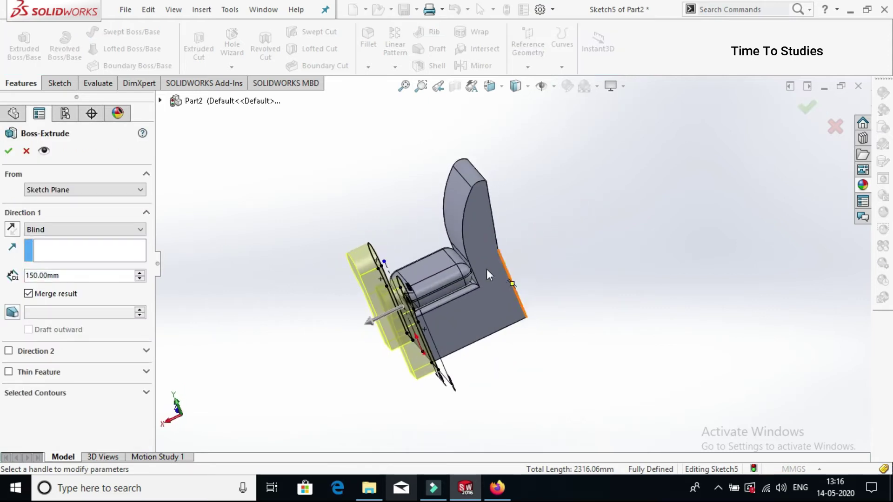
left_click(139, 234)
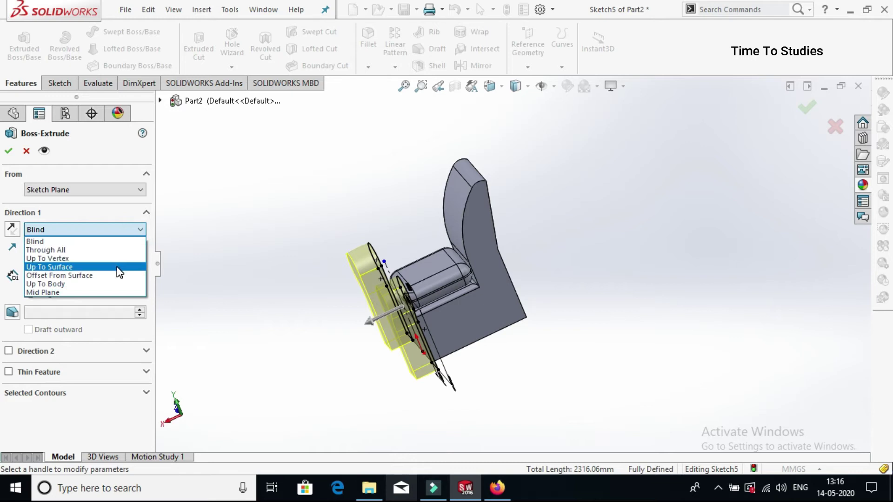
left_click(116, 265)
middle_click_drag(451, 272, 462, 309)
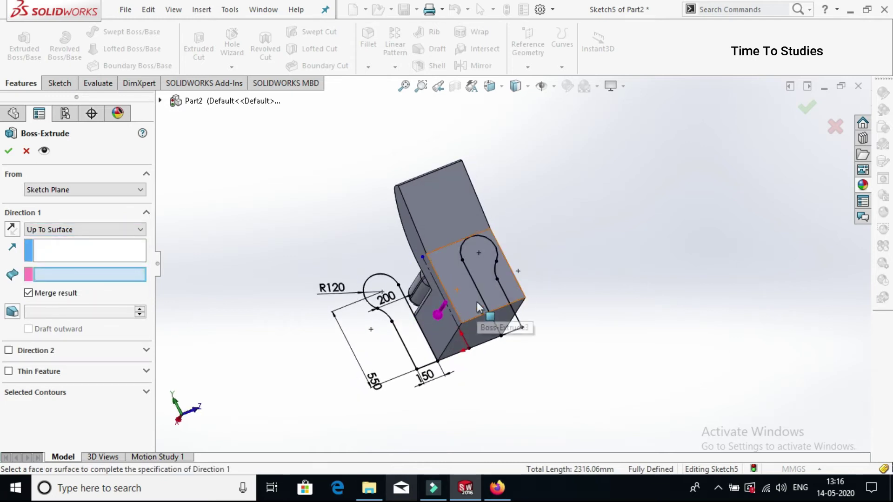
left_click(476, 302)
middle_click_drag(557, 264, 715, 201)
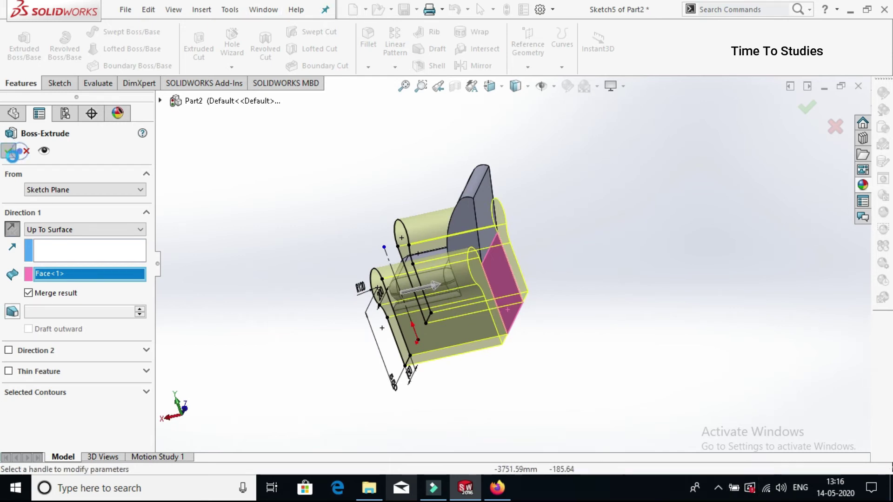
left_click(9, 151)
left_click(365, 342)
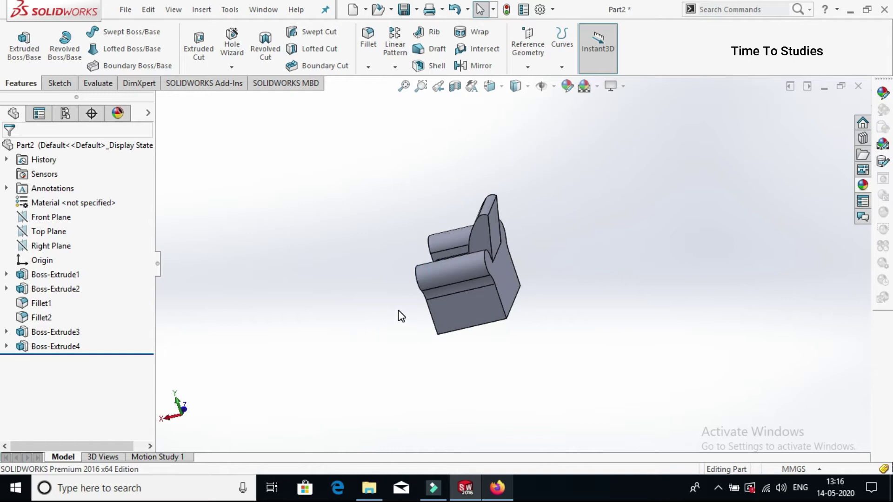
Examine the completed armchair from the front, checking the backrest, armrests, cushion and base
scroll(409, 273, "down", 2)
scroll(409, 279, "down", 3)
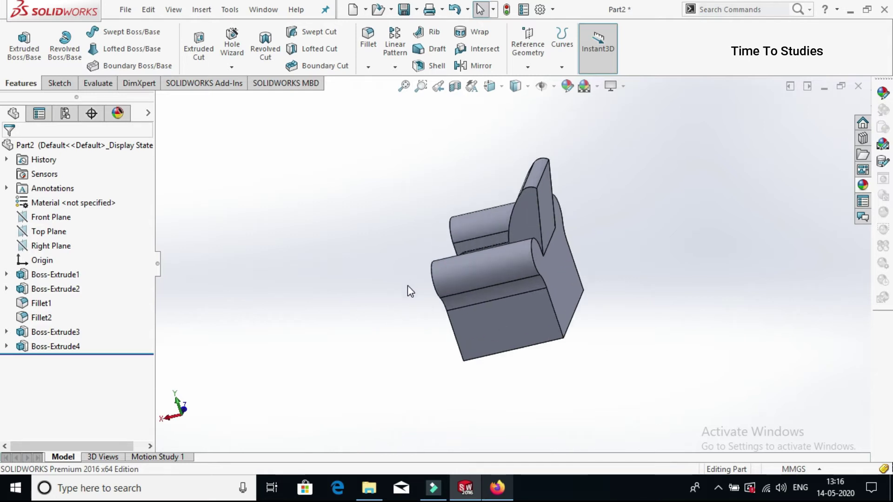
middle_click_drag(587, 432, 680, 407)
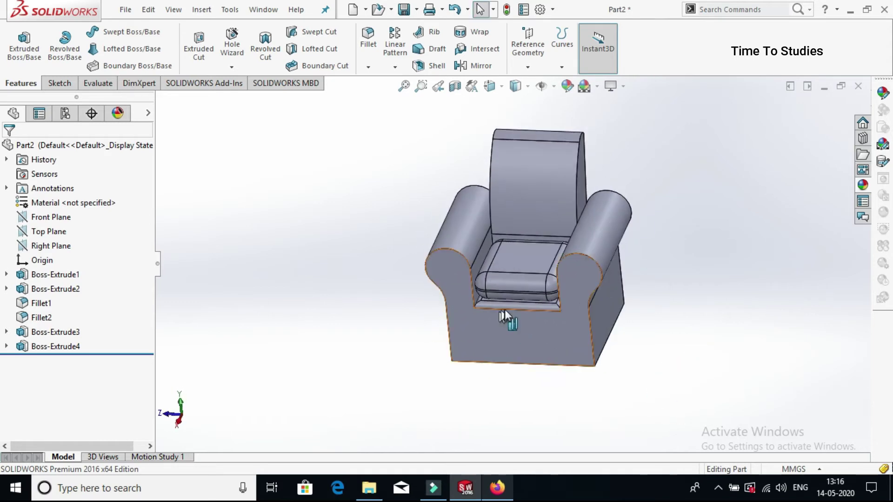
scroll(512, 302, "down", 5)
scroll(559, 275, "up", 5)
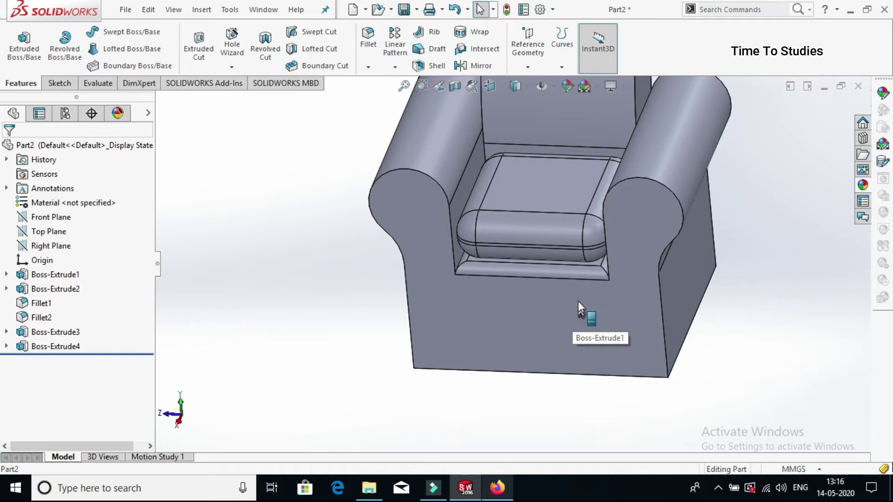
scroll(589, 289, "up", 5)
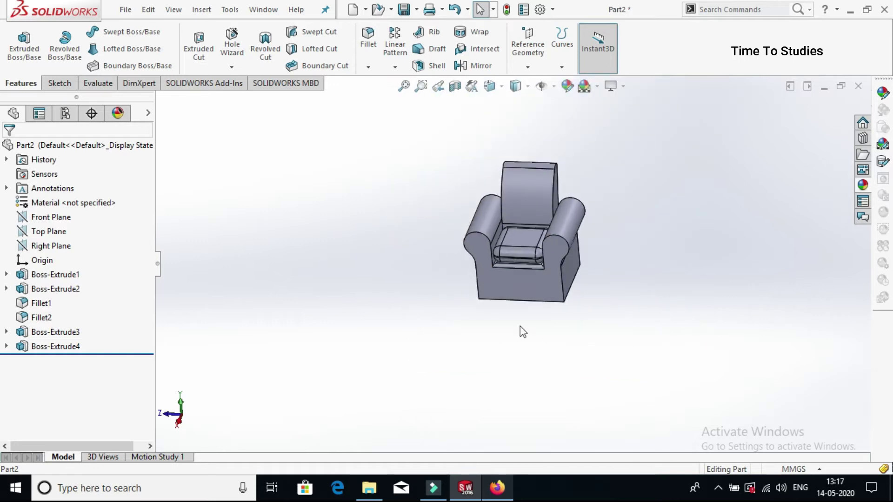
scroll(519, 260, "down", 3)
scroll(539, 293, "up", 2)
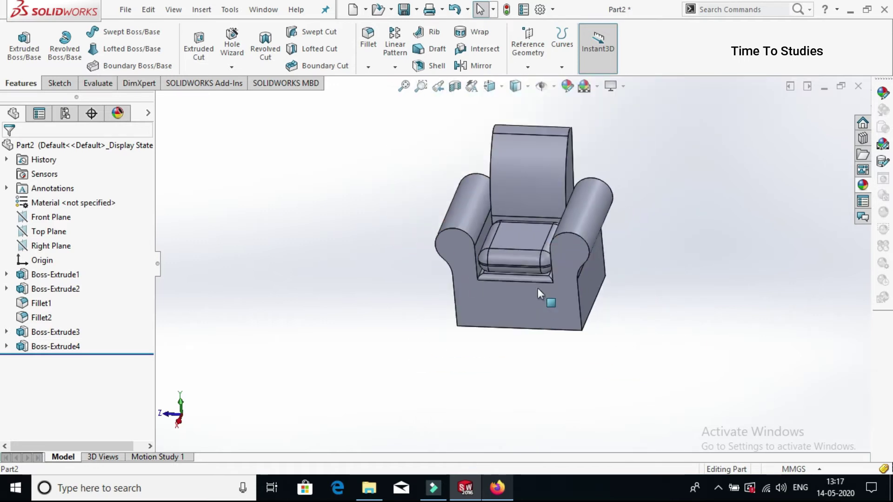
Apply the default checkered texture appearance to the curved front face of the backrest
left_click(538, 174)
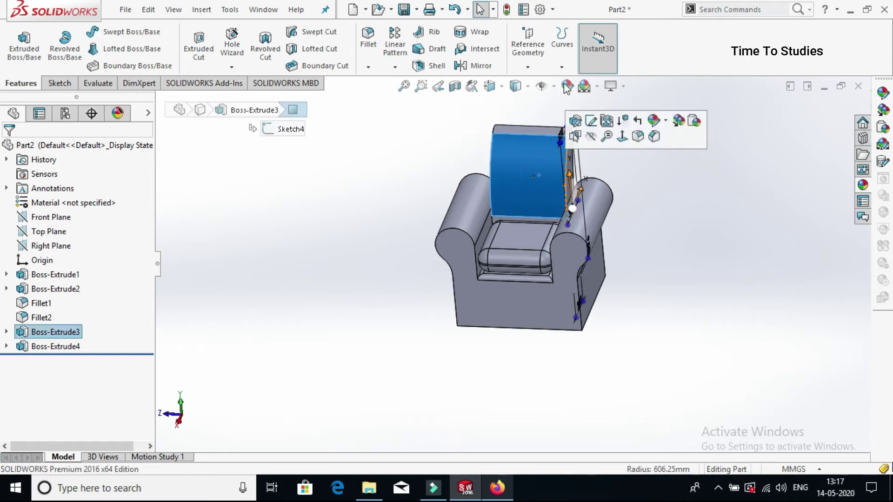
left_click(568, 87)
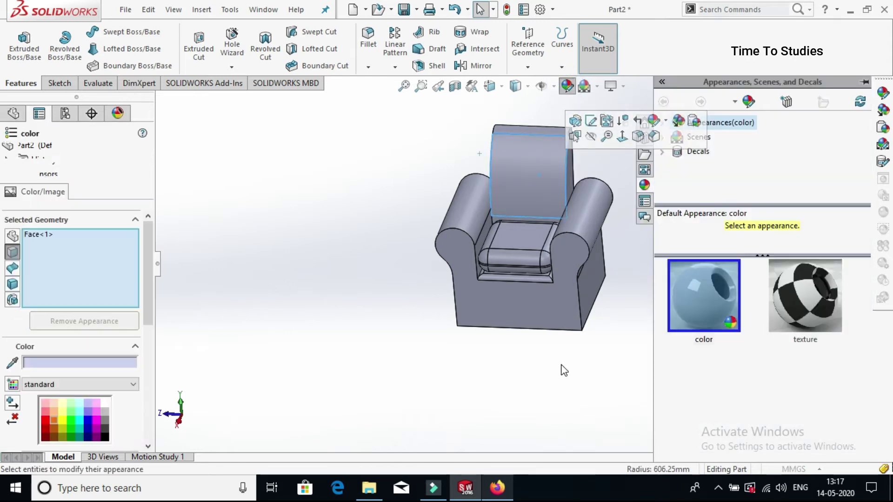
left_click(788, 320)
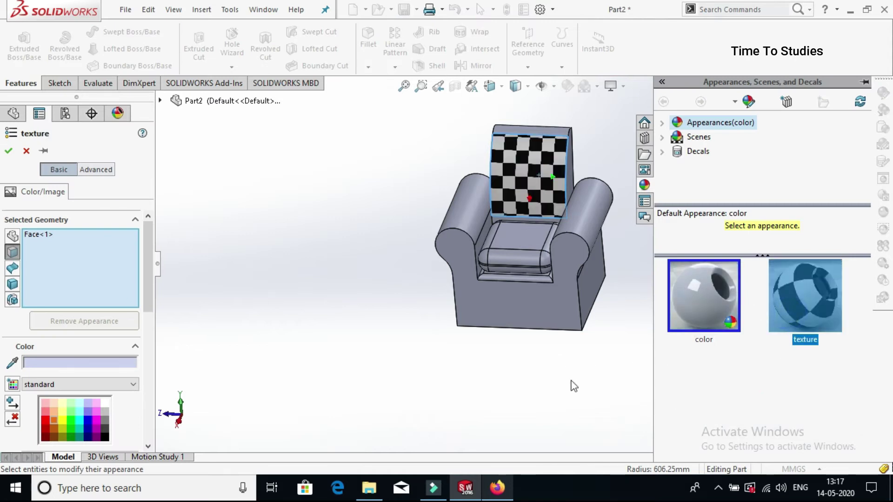
Replace the texture's image with the tufted yellow leather picture cfaad75d61ba2985db79bd5c8b59266f from the sofa folder
left_click_drag(149, 249, 155, 337)
scroll(152, 342, "down", 2)
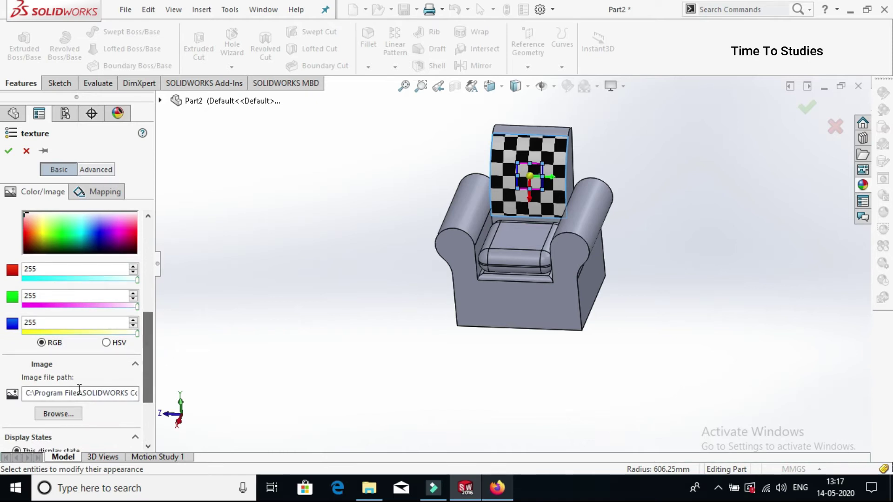
left_click(67, 415)
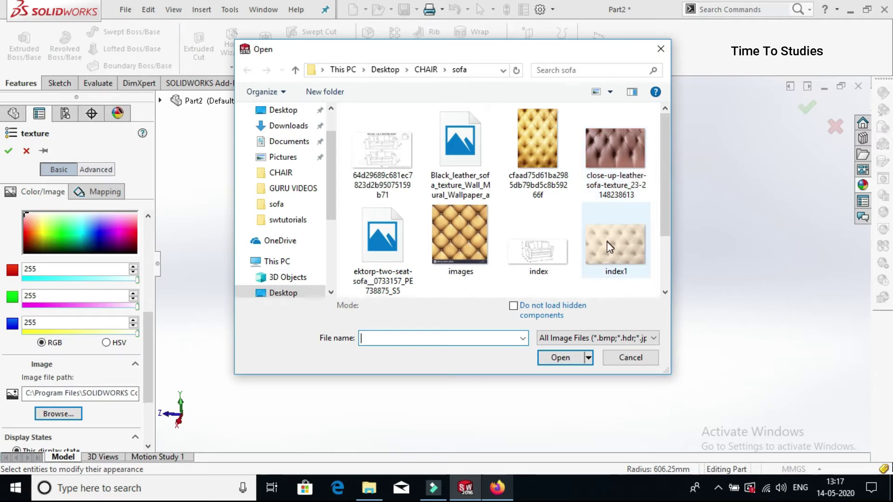
left_click(530, 149)
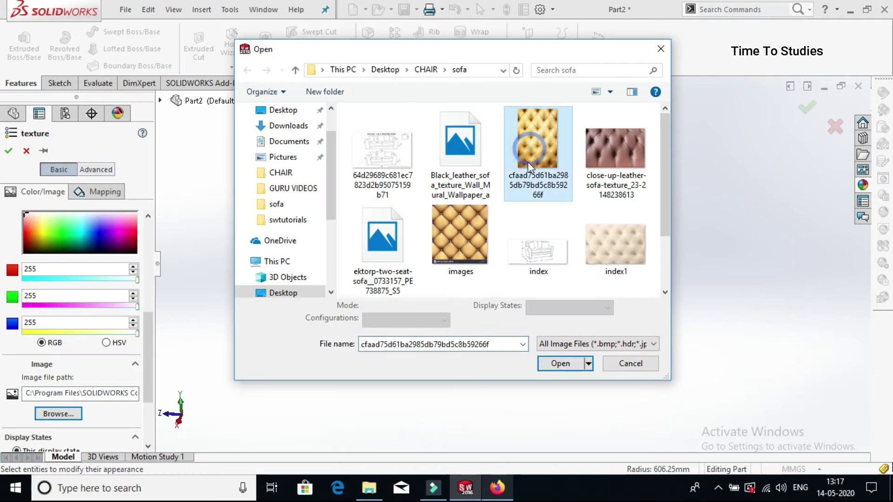
left_click(562, 363)
scroll(535, 186, "down", 3)
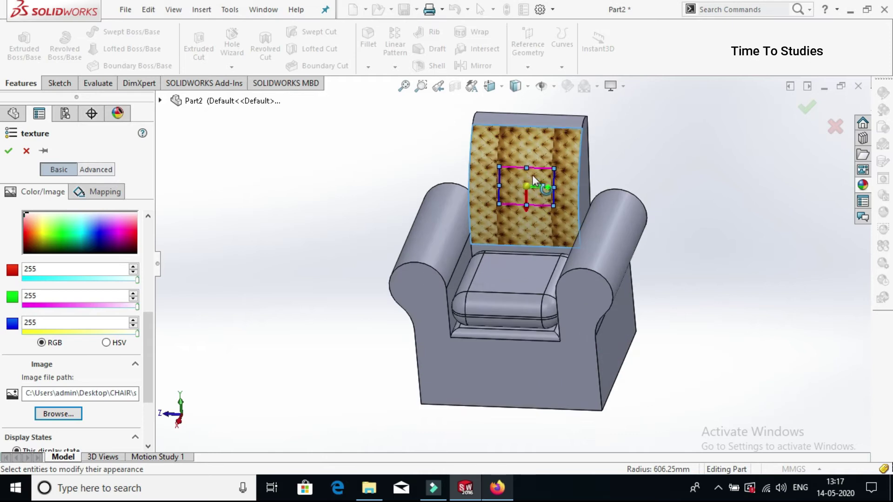
Open the texture's mapping settings and add the backrest's narrow upper front face to the textured geometry
left_click(112, 197)
left_click(82, 292)
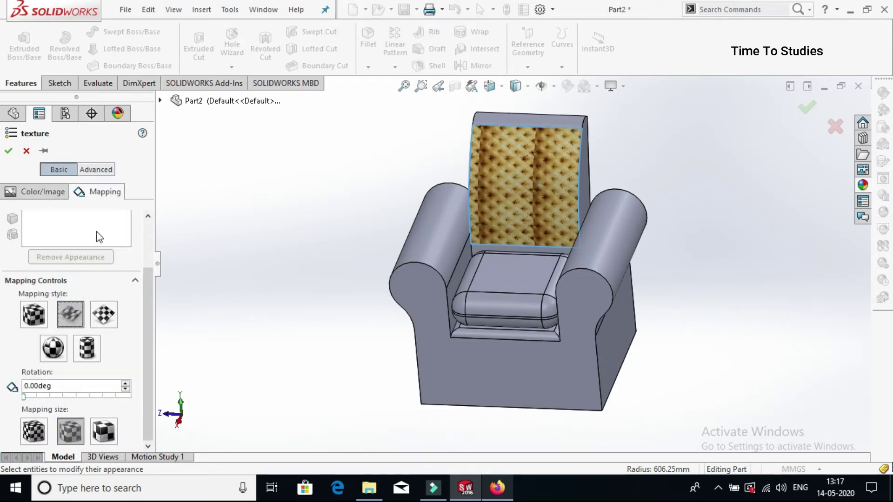
left_click(84, 265)
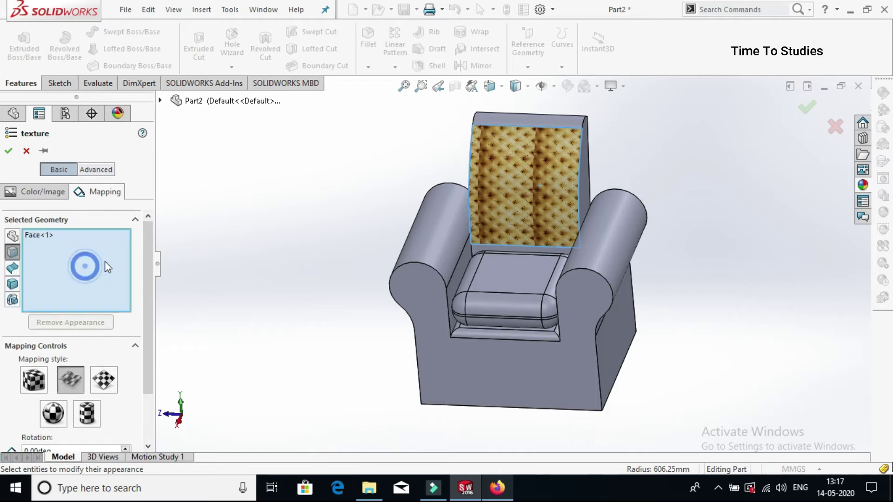
scroll(538, 138, "down", 3)
left_click(539, 136)
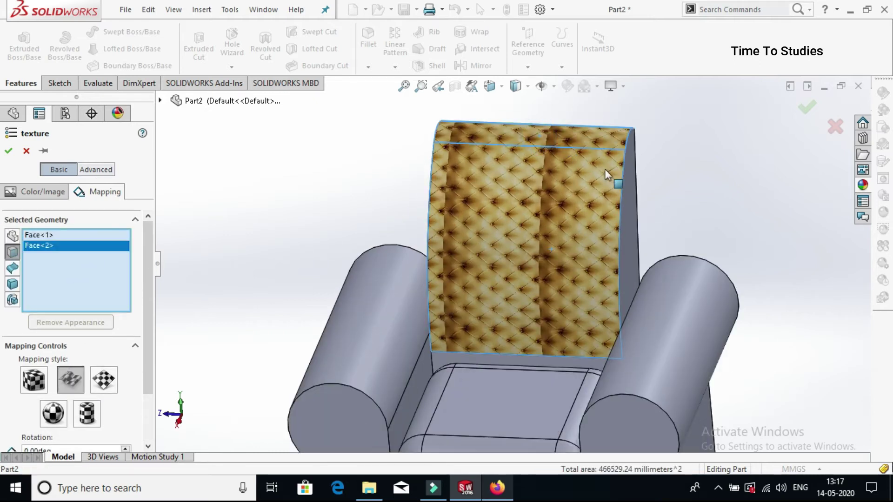
Add the first armrest's rounded top, its inner face and the vertical face behind the cushion to the texture selection
scroll(540, 232, "up", 2)
left_click(423, 328)
scroll(440, 361, "down", 2)
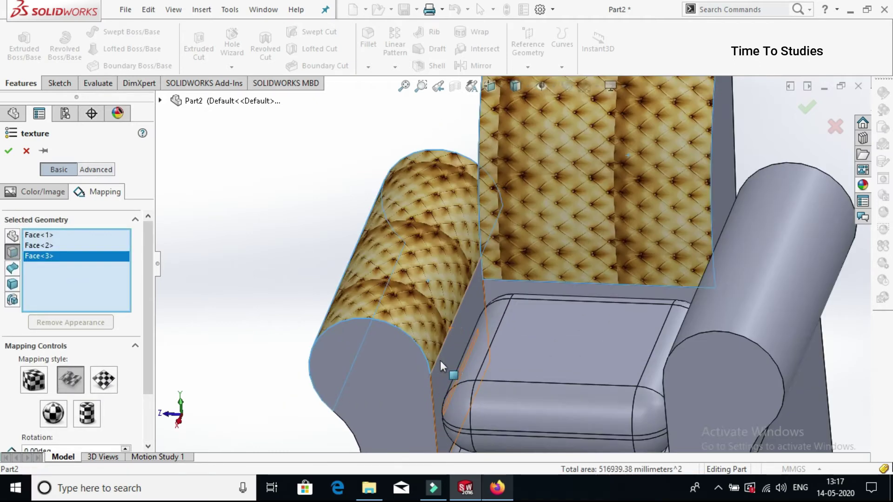
left_click(453, 345)
scroll(596, 313, "up", 2)
scroll(602, 287, "down", 3)
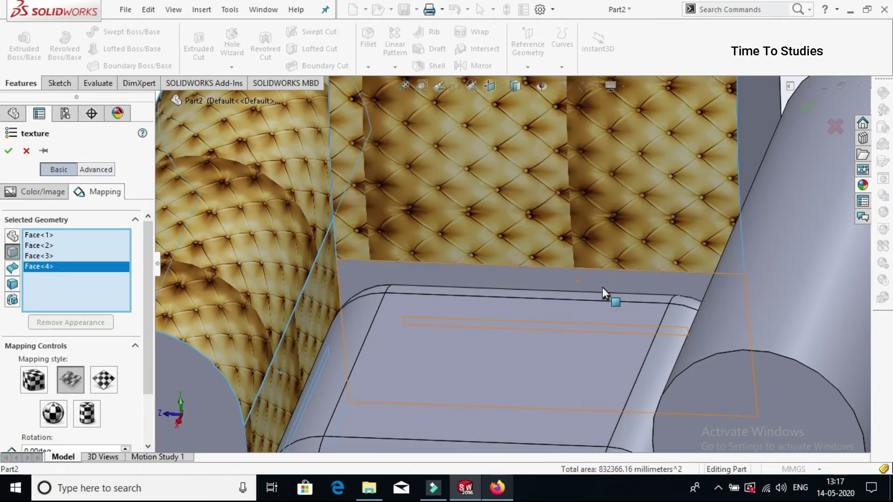
left_click(606, 282)
scroll(607, 280, "up", 3)
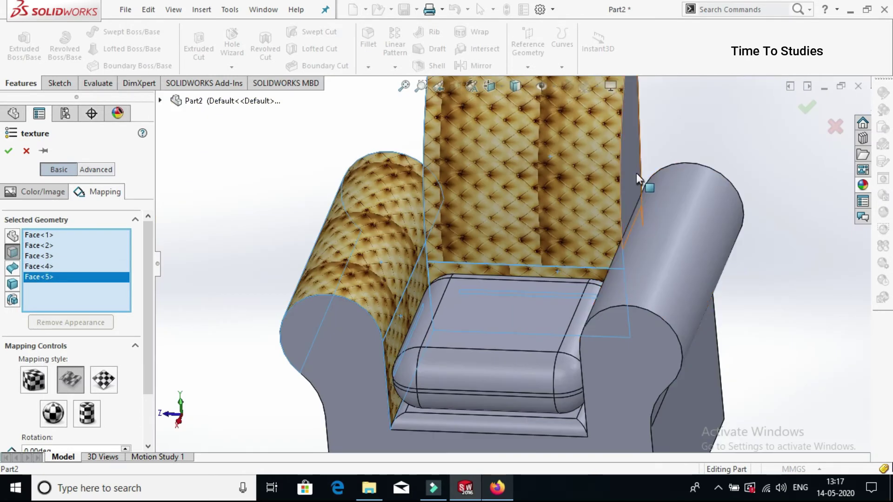
Add the opposite armrest's rounded top and both side faces of the backrest to the texture selection
left_click(665, 254)
scroll(650, 251, "up", 6)
middle_click_drag(599, 220, 512, 229)
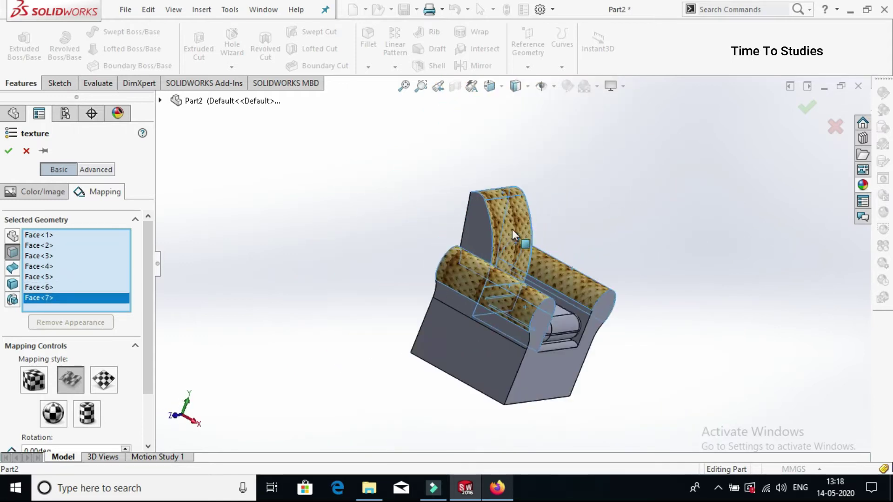
scroll(445, 256, "down", 4)
left_click(447, 253)
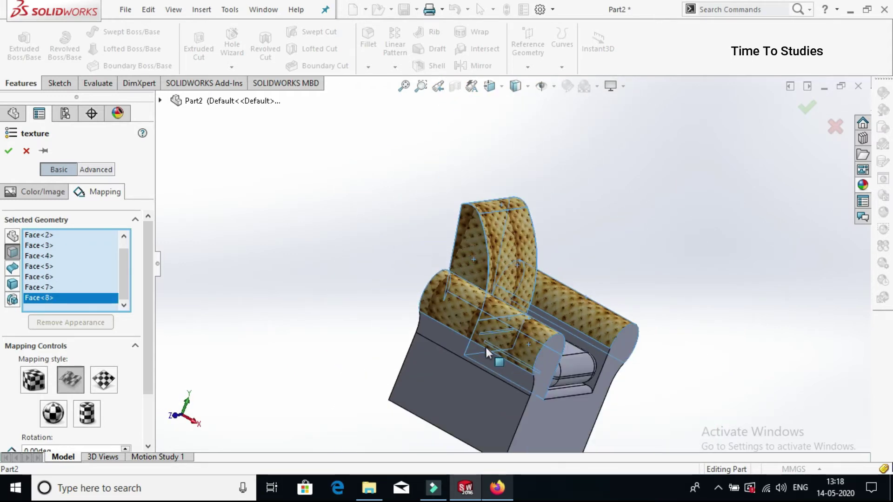
Extend the texture to the first armrest's outer concave face and the opposite armrest's inner face
scroll(487, 349, "down", 3)
left_click(537, 344)
left_click(682, 274)
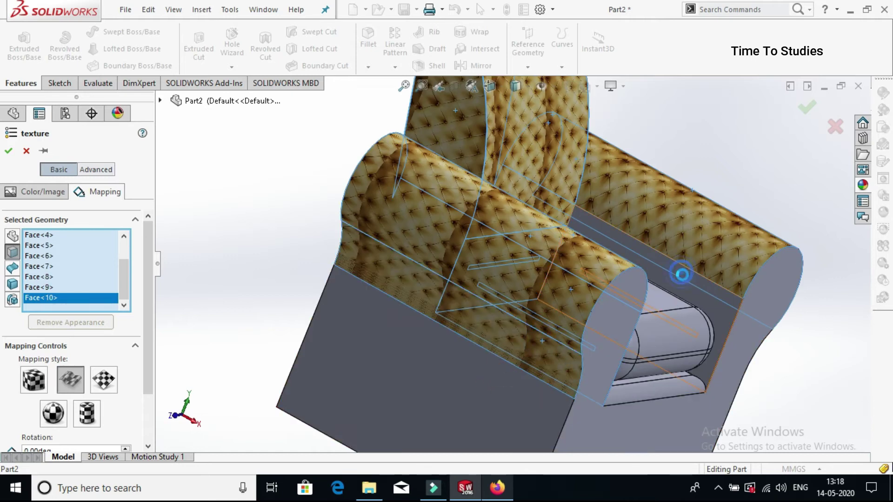
scroll(689, 279, "up", 3)
middle_click_drag(731, 318, 575, 328)
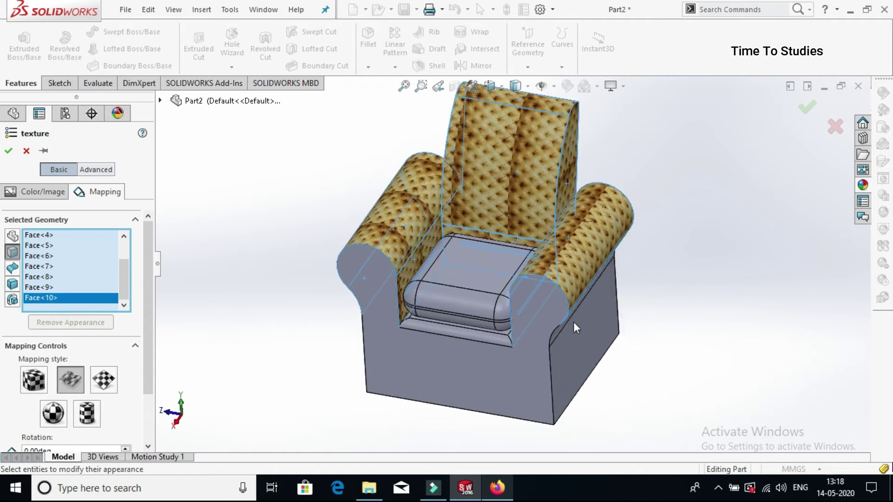
Extend the texture to the front face and the adjacent side face of the seat base
left_click(532, 320)
left_click(561, 372)
scroll(500, 325, "down", 4)
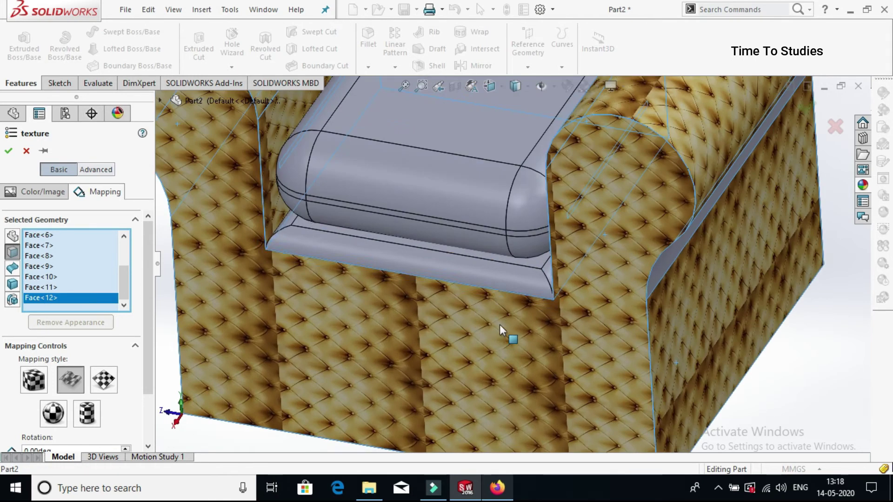
Texture the base's front fillet, its top face under the cushion and the fillet beside the second armrest
left_click(499, 276)
left_click(515, 259)
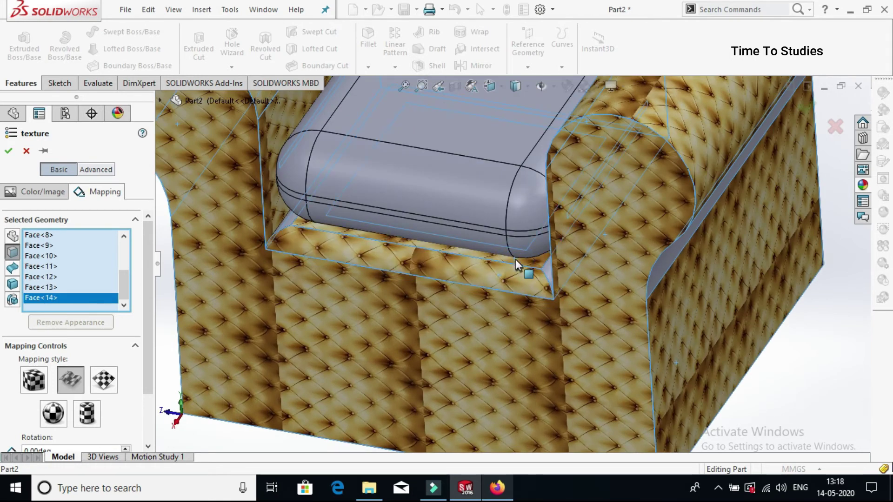
scroll(516, 259, "up", 3)
scroll(517, 265, "down", 3)
left_click(523, 268)
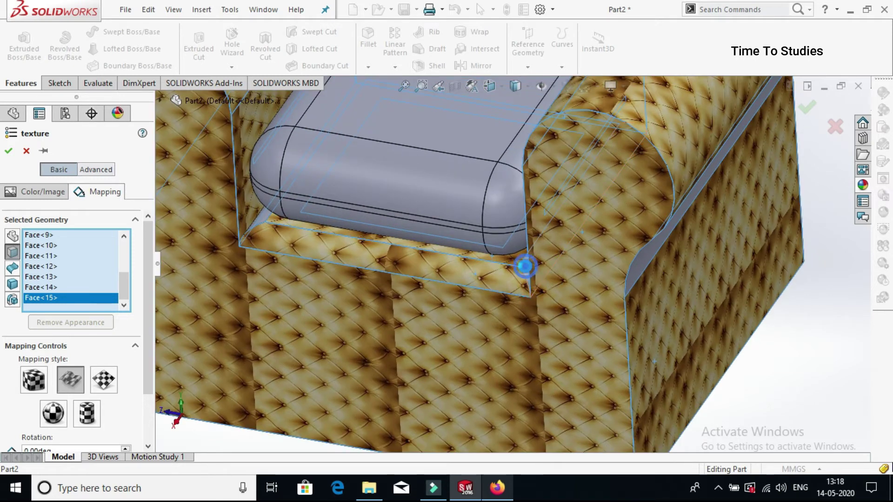
Texture the remaining side fillet of the seat base and the second armrest's outer concave face
mouse_move(260, 249)
middle_mouse_down()
mouse_move(278, 235)
mouse_move(260, 232)
middle_mouse_up()
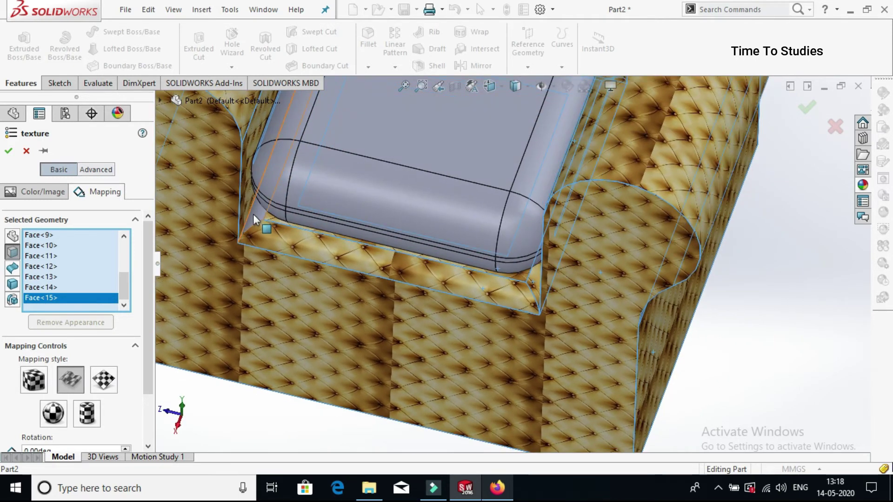
scroll(263, 216, "up", 5)
middle_click_drag(596, 182, 512, 198)
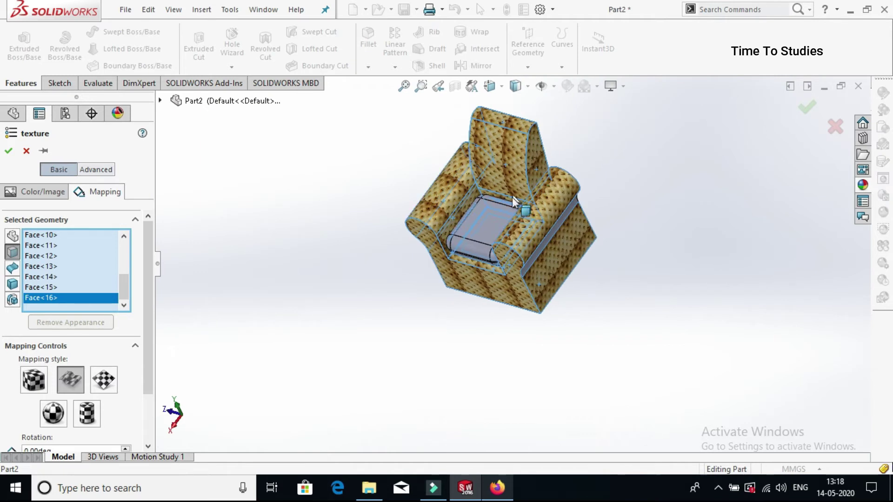
scroll(555, 234, "down", 3)
scroll(554, 234, "down", 3)
left_click(546, 222)
scroll(546, 222, "up", 3)
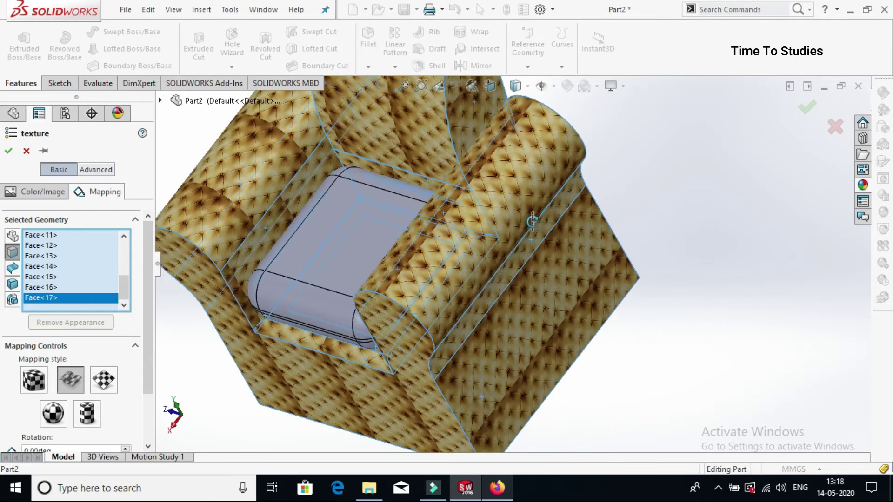
Add the rear face of the seat base and the rear face of the backrest to the texture selection
middle_click_drag(546, 221, 478, 336)
scroll(478, 336, "down", 4)
left_click(602, 167)
scroll(601, 166, "up", 3)
scroll(514, 176, "down", 3)
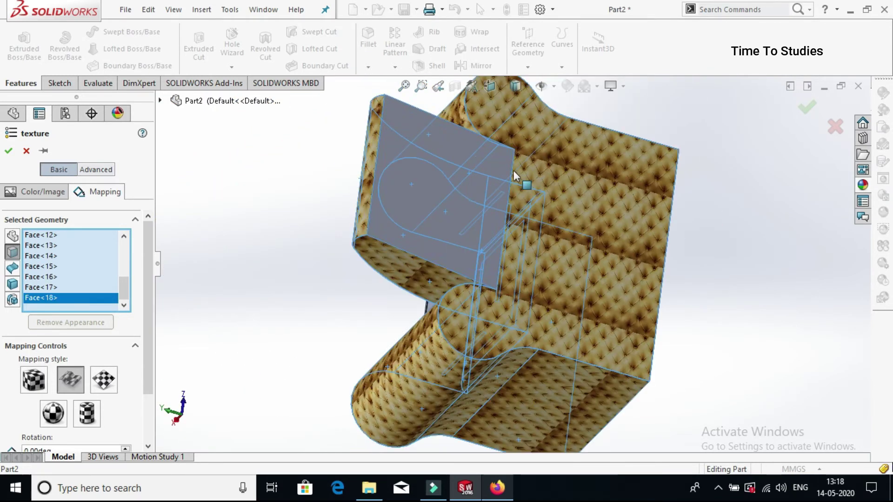
left_click(429, 205)
Add the base's remaining side face and its underside to the texture selection, and apply the texture
scroll(429, 204, "up", 3)
middle_click_drag(574, 180, 429, 457)
middle_click_drag(453, 314, 471, 285)
scroll(456, 283, "down", 4)
left_click(457, 285)
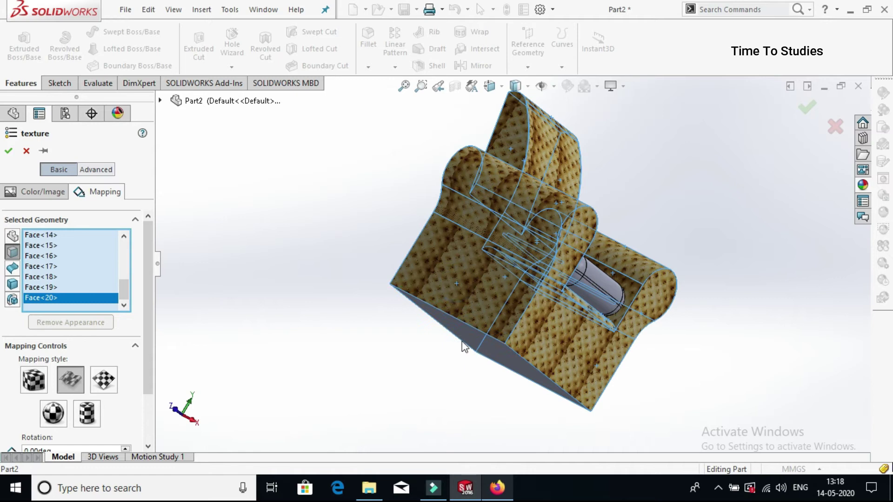
left_click(468, 335)
middle_click_drag(467, 335, 455, 328)
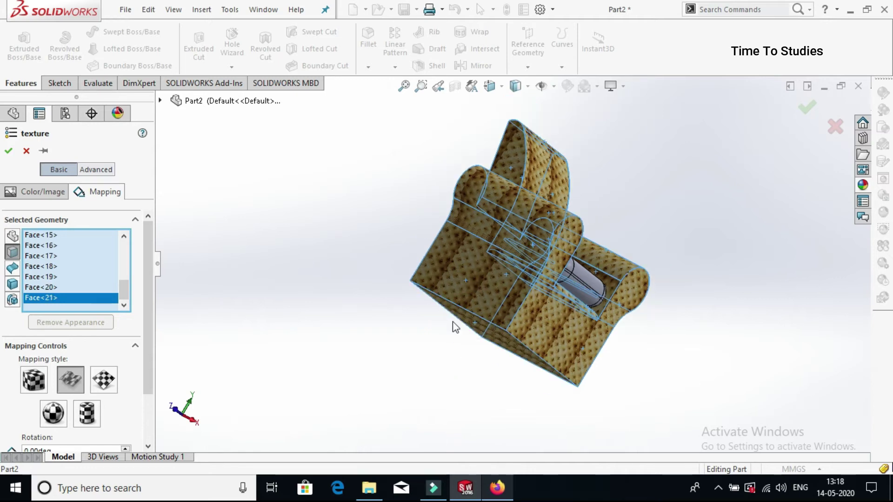
middle_click_drag(524, 232, 467, 168)
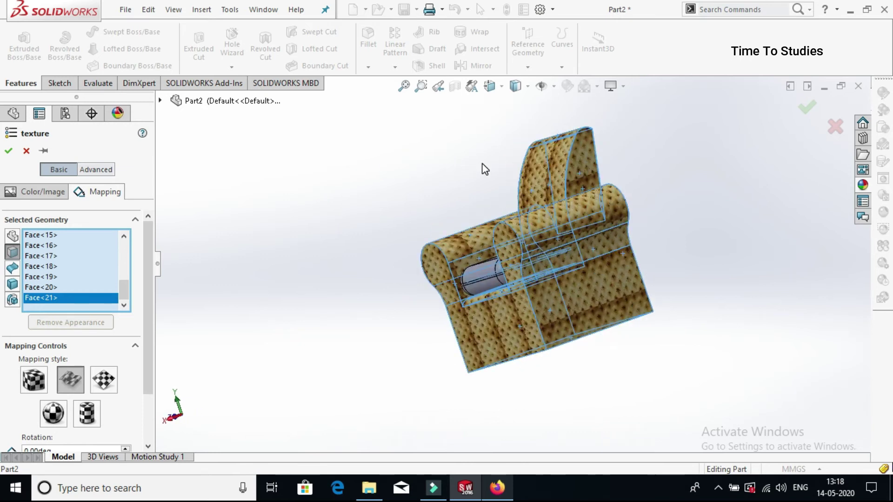
left_click(9, 151)
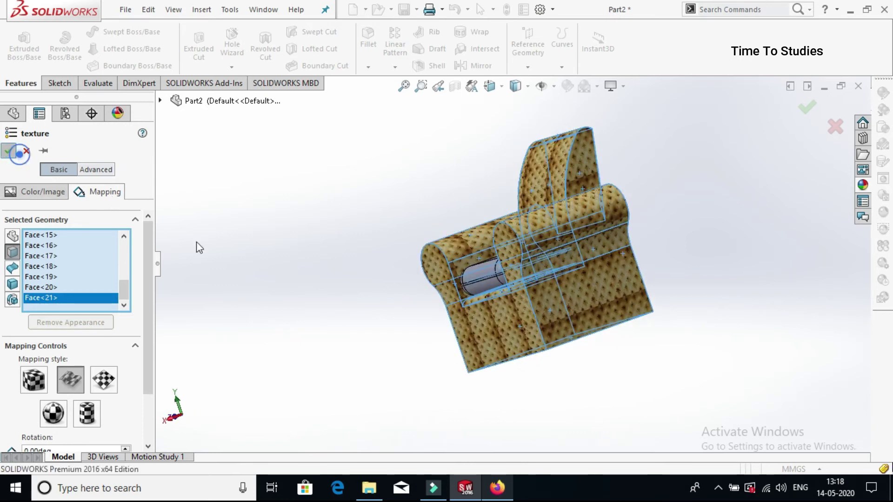
scroll(433, 279, "down", 5)
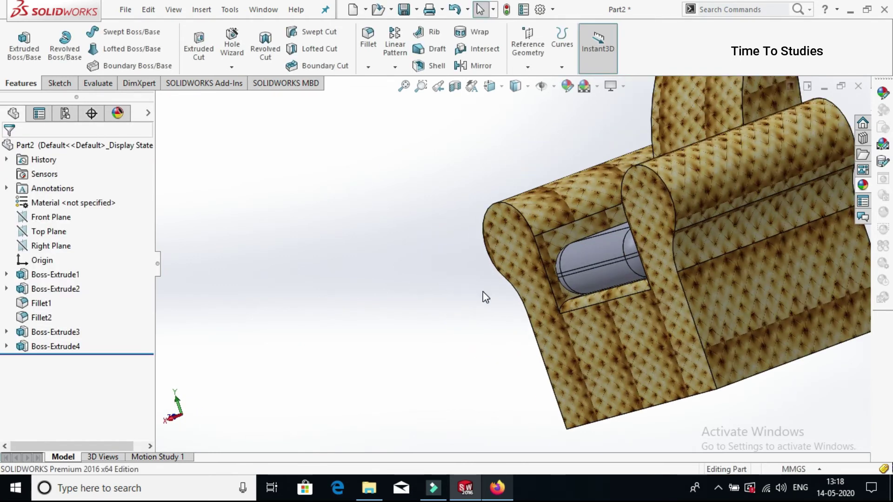
scroll(553, 260, "up", 3)
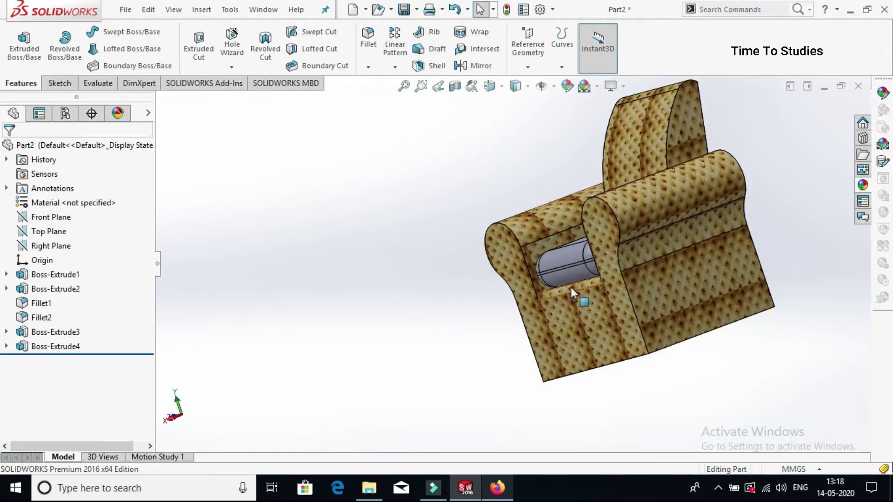
Apply a texture appearance to the cushion's top face, using the image index1 from the sofa folder
key("ctrl+4")
scroll(611, 286, "down", 6)
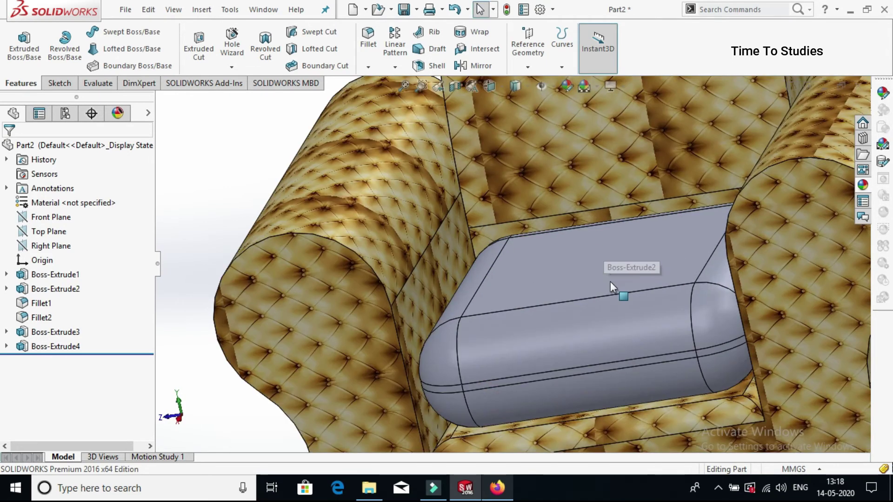
left_click(610, 285)
scroll(535, 270, "up", 5)
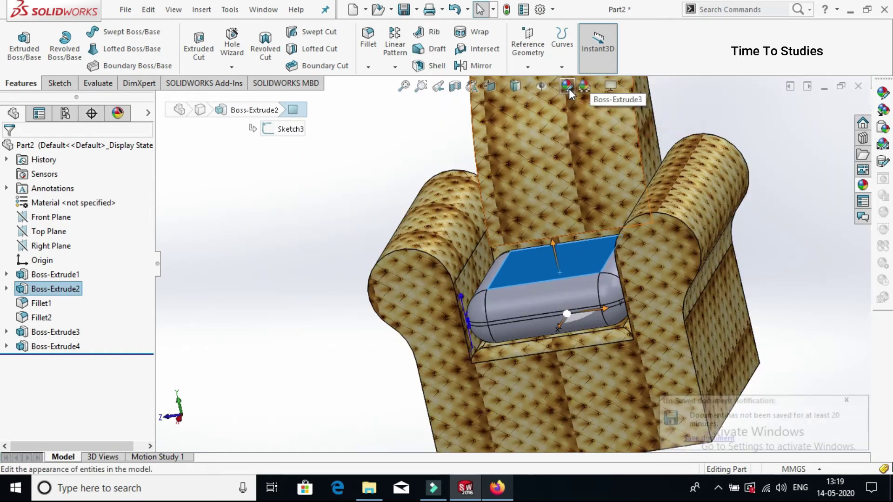
left_click(568, 88)
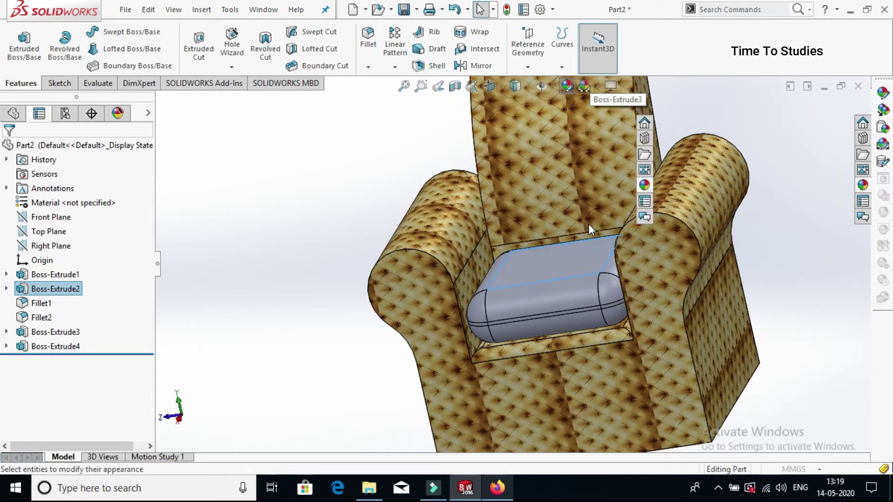
left_click(816, 307)
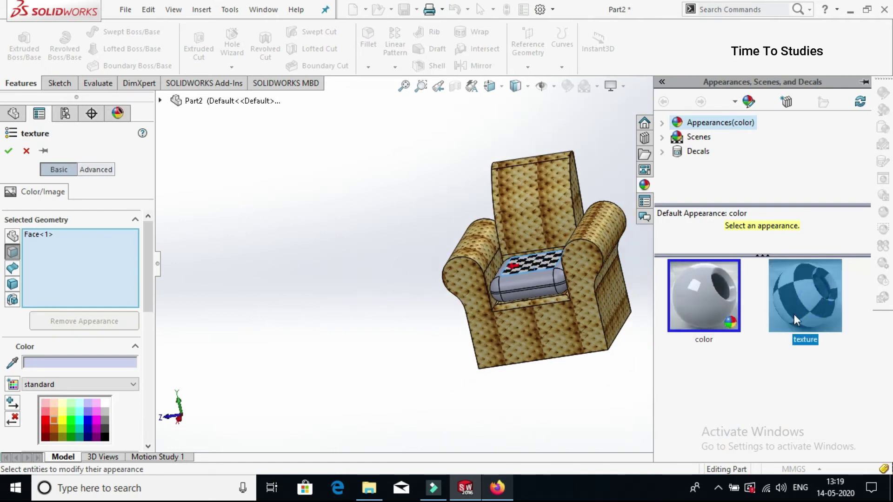
left_click_drag(152, 250, 155, 390)
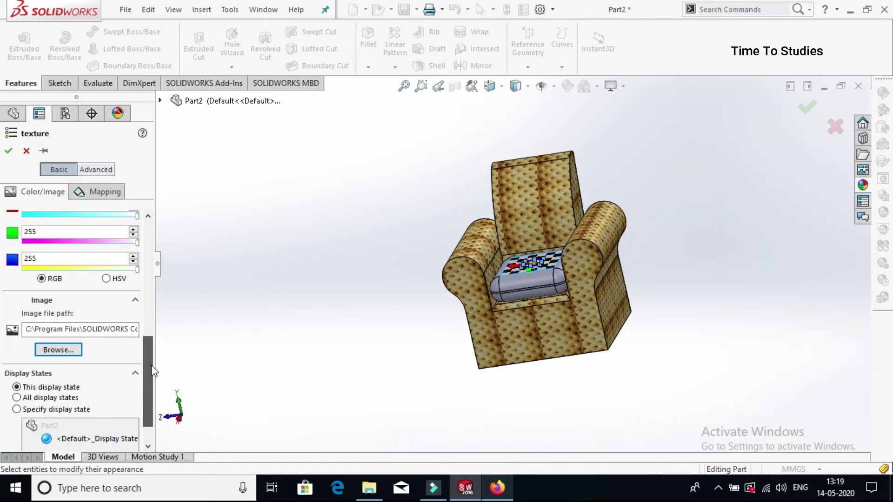
left_click(61, 350)
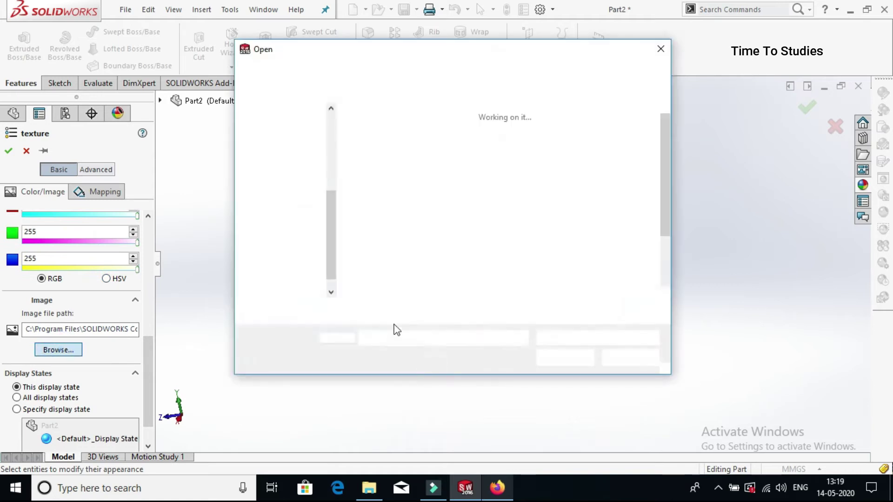
left_click(610, 242)
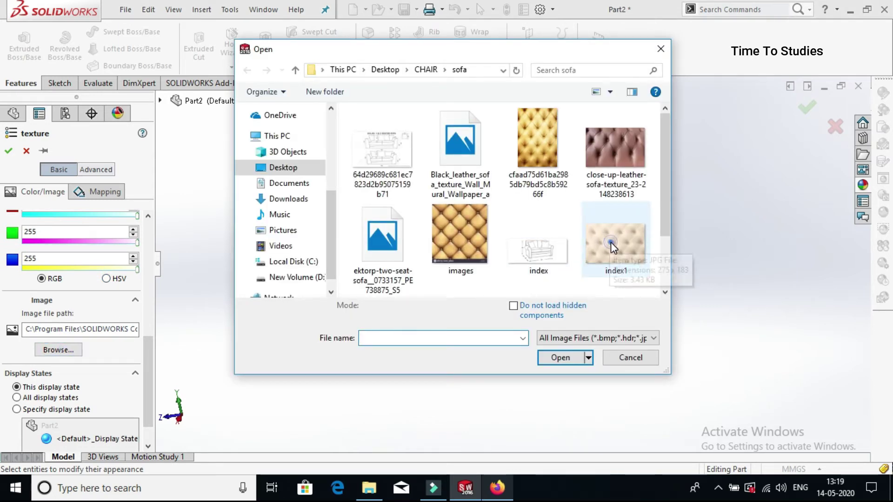
left_click(564, 366)
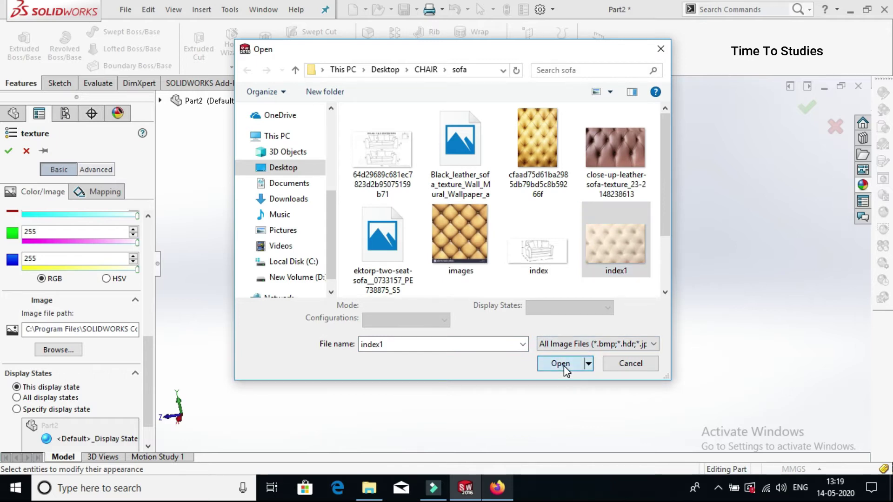
Add the cushion's upper and lower front fillets and the adjoining front corner faces to the texture selection
scroll(546, 287, "down", 5)
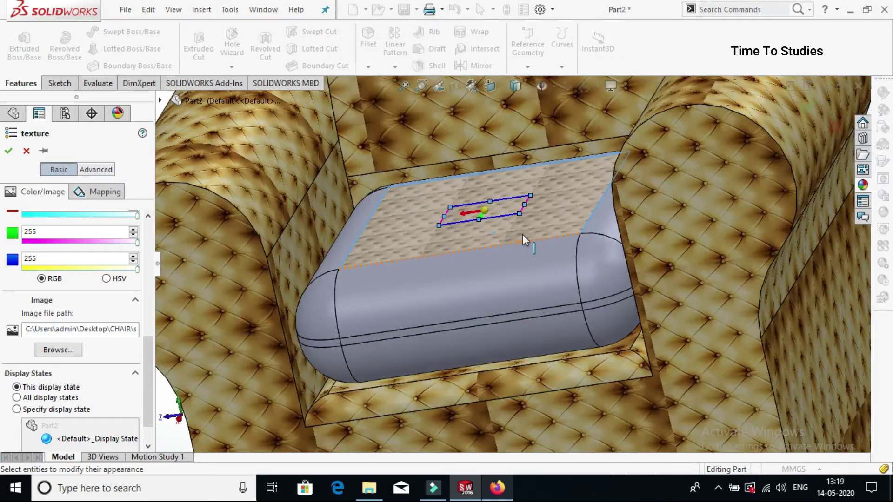
scroll(523, 235, "up", 2)
scroll(550, 274, "down", 3)
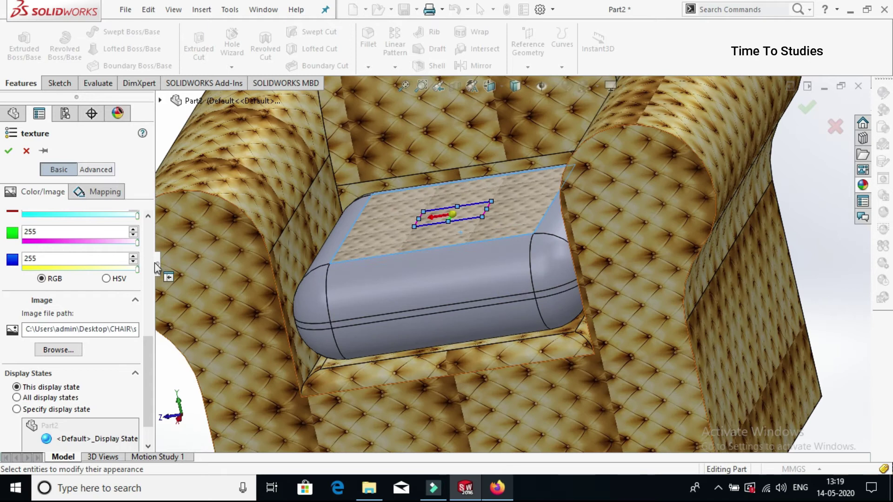
scroll(114, 272, "up", 5)
left_click(106, 280)
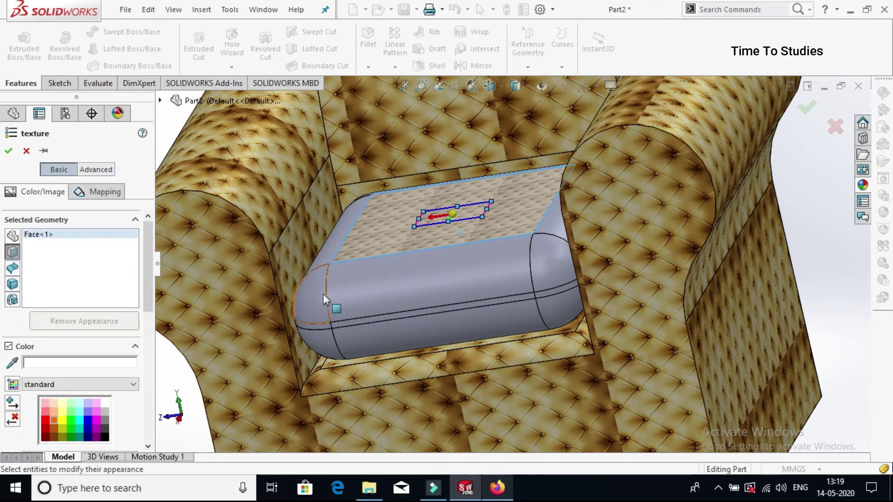
left_click(405, 282)
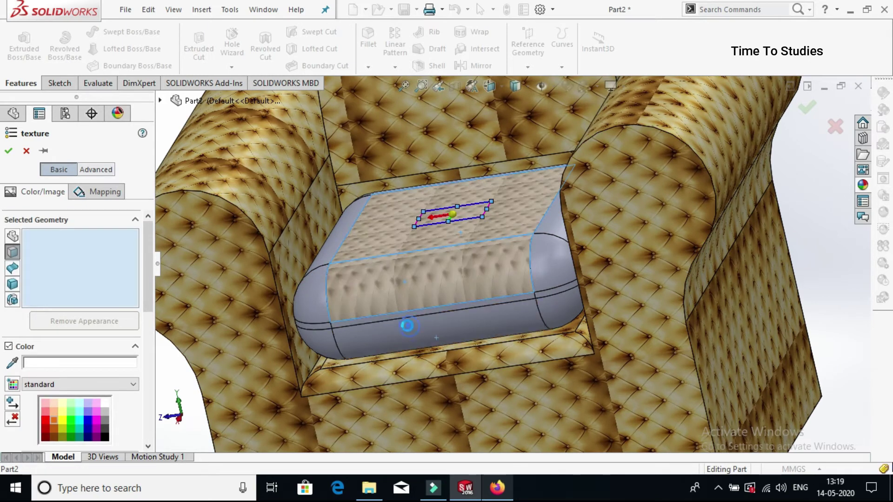
left_click(409, 327)
left_click(326, 301)
left_click(559, 268)
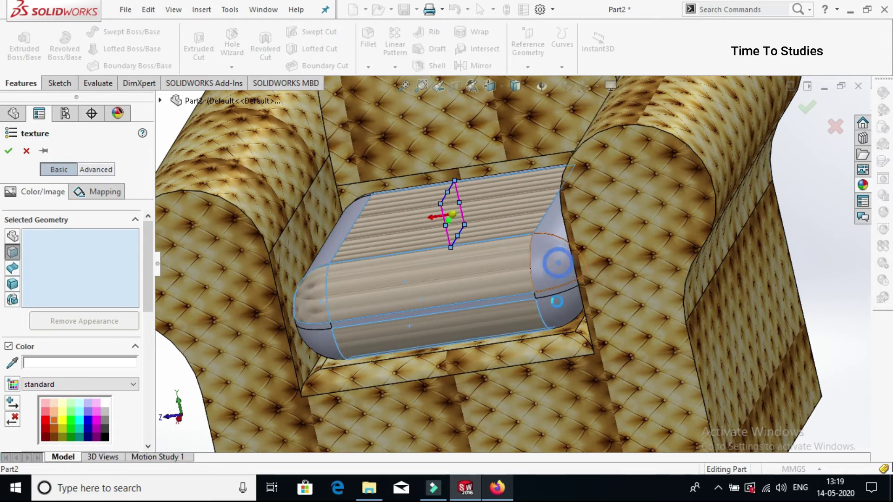
scroll(542, 309, "down", 3)
left_click(542, 309)
Add the narrow bands along the cushion's front and front corners, plus the remaining lower front corner, to the texture selection
scroll(539, 268, "down", 3)
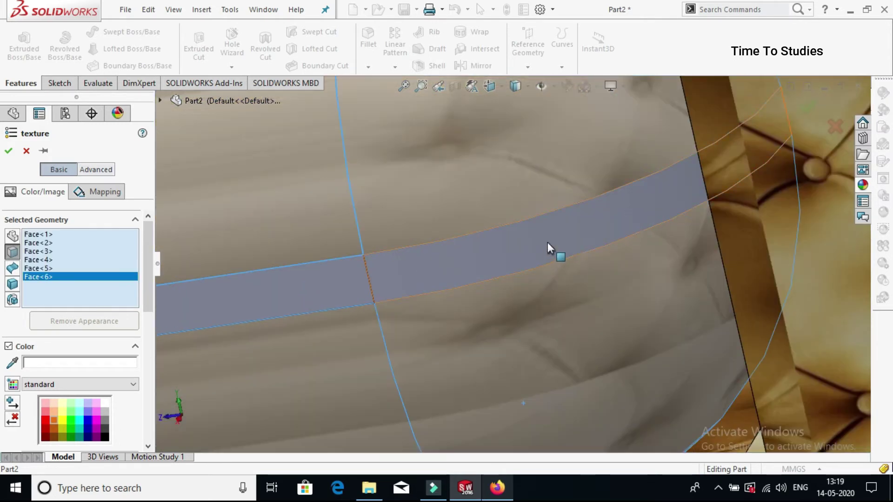
left_click(313, 291)
scroll(302, 292, "up", 5)
left_click(219, 311)
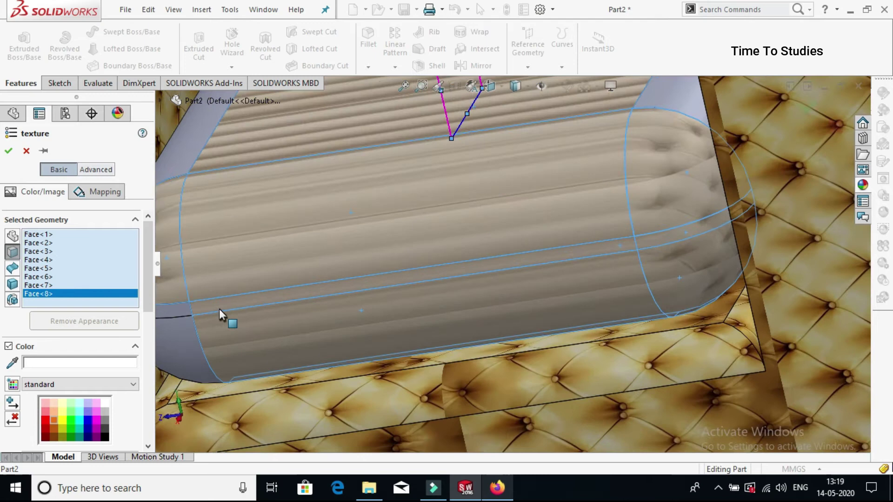
scroll(219, 309, "down", 4)
left_click(462, 273)
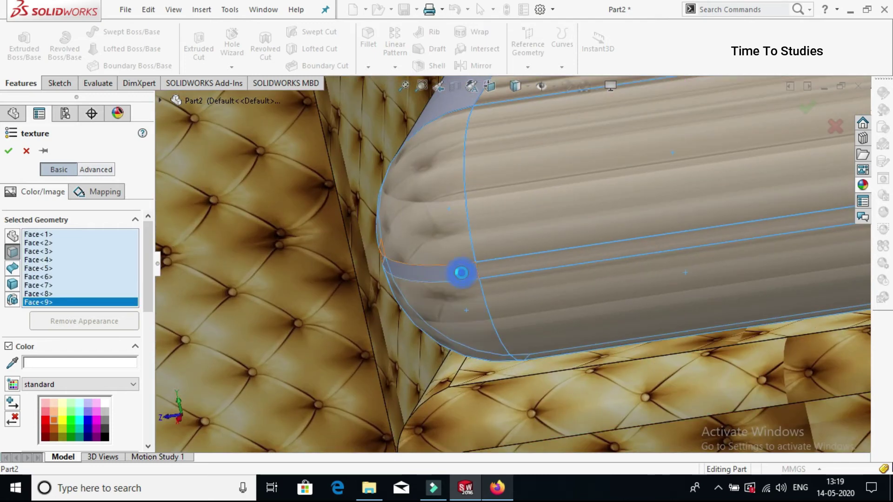
left_click(461, 273)
Add the upper fillets along both sides of the cushion to the texture selection
scroll(465, 255, "up", 5)
scroll(503, 188, "down", 4)
left_click(504, 188)
scroll(504, 188, "up", 4)
middle_click_drag(569, 212, 642, 305)
scroll(645, 228, "down", 5)
left_click(628, 216)
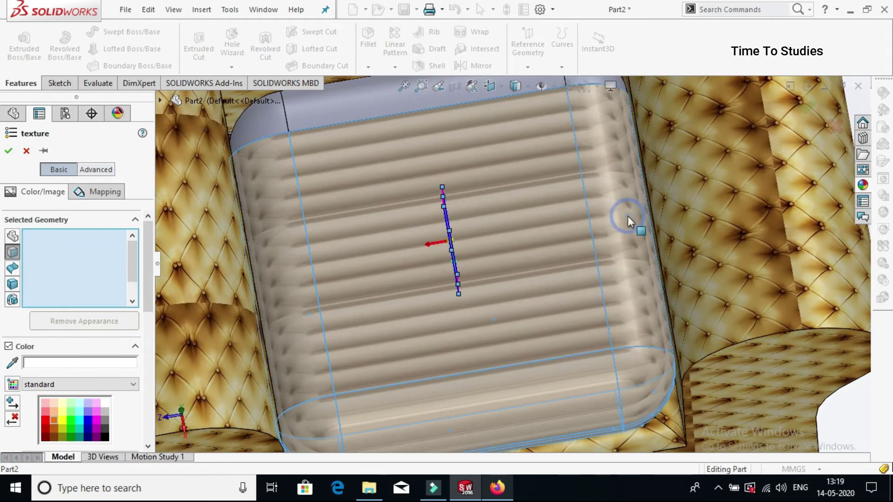
Add the cushion's upper rear fillet and both upper rear corners to the texture selection
scroll(629, 216, "up", 5)
scroll(540, 168, "down", 5)
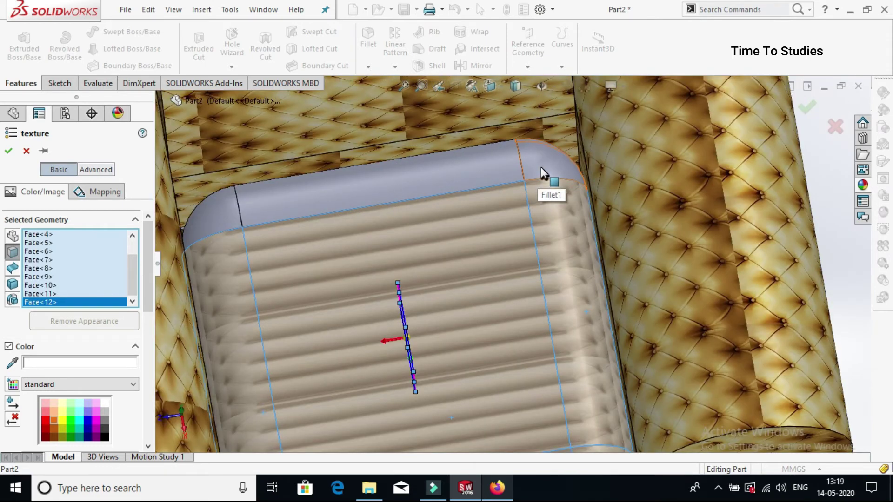
left_click(540, 167)
left_click(485, 173)
left_click(244, 222)
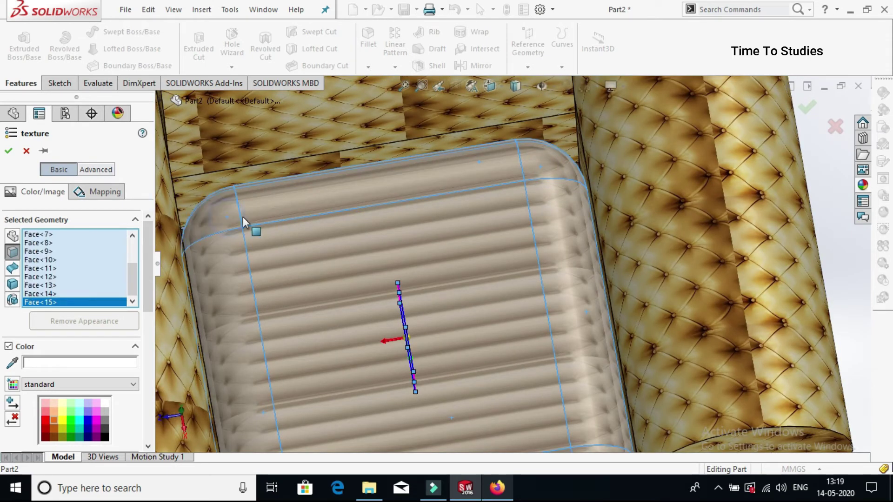
Set the cushion texture's mapping style to surface mapping and apply the appearance
scroll(244, 222, "up", 2)
left_click(112, 192)
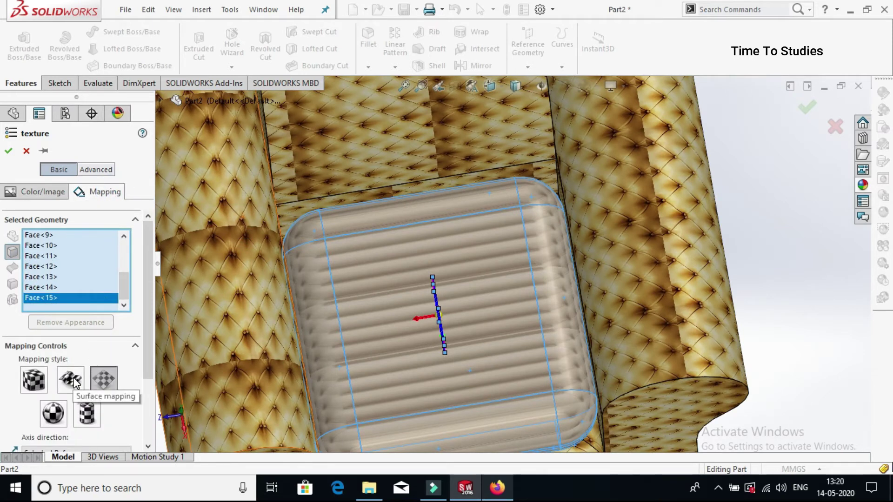
left_click(71, 379)
scroll(507, 348, "up", 5)
middle_click_drag(481, 291, 507, 288)
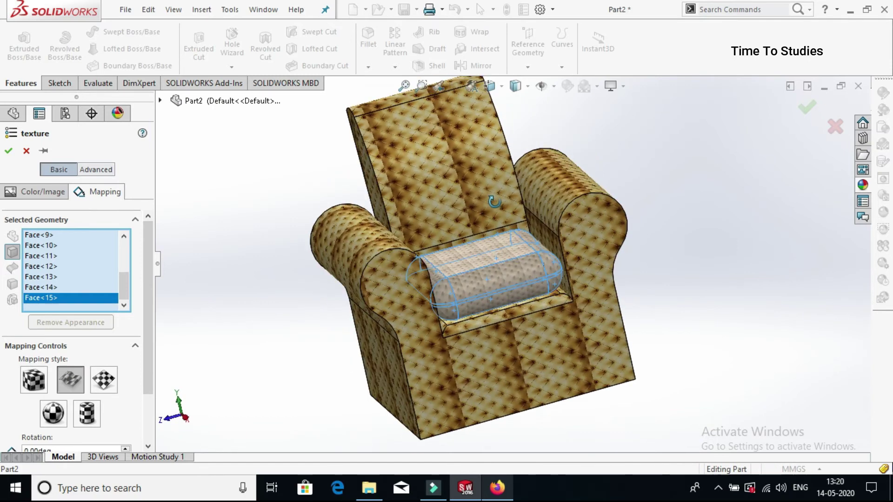
scroll(506, 289, "down", 5)
scroll(445, 272, "up", 5)
middle_click_drag(446, 272, 465, 251)
scroll(487, 292, "up", 3)
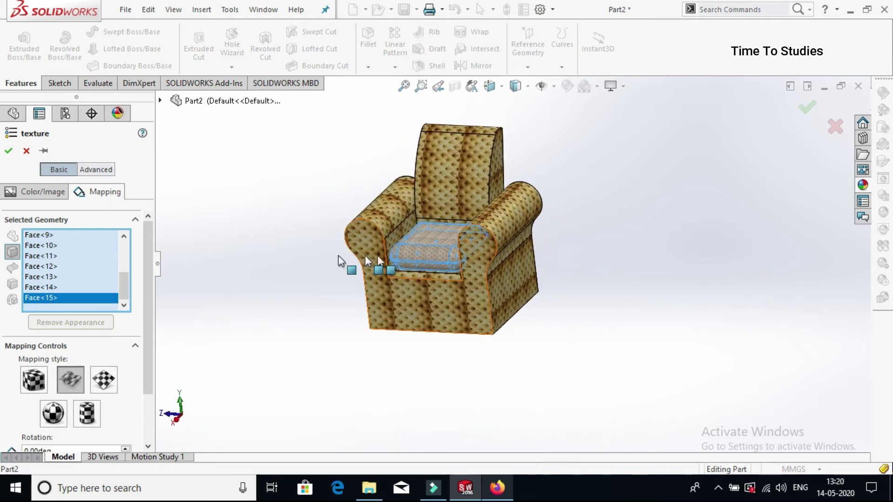
left_click(8, 152)
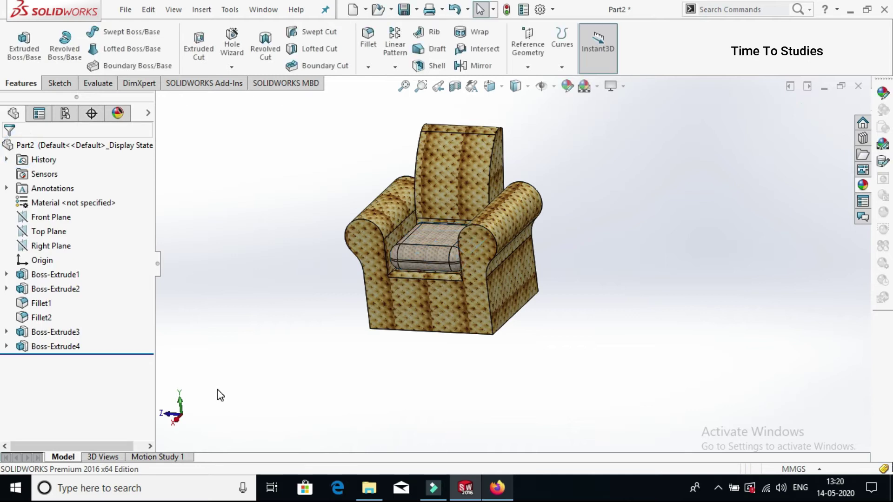
scroll(447, 231, "down", 3)
scroll(544, 252, "up", 3)
middle_click_drag(570, 279, 608, 273)
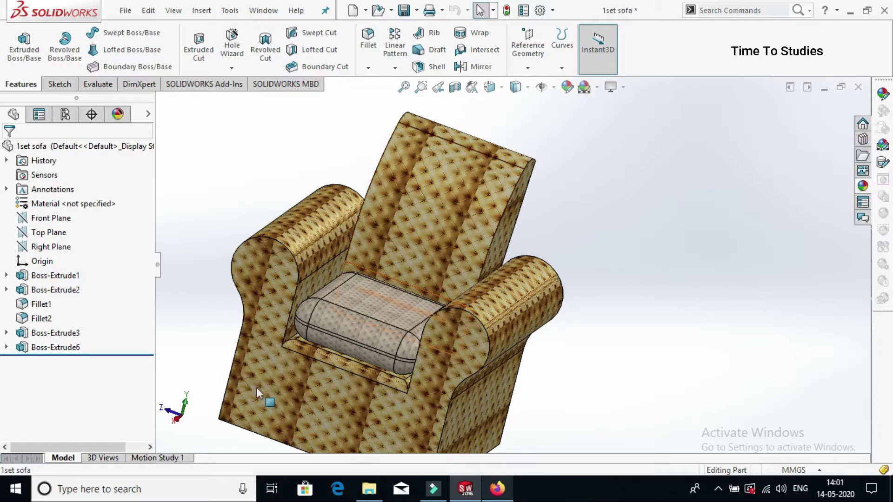
Delete the armrest extrusion Boss-Extrude6 from the 1set sofa part, along with its leftover profile sketch
left_click(77, 348)
right_click(77, 348)
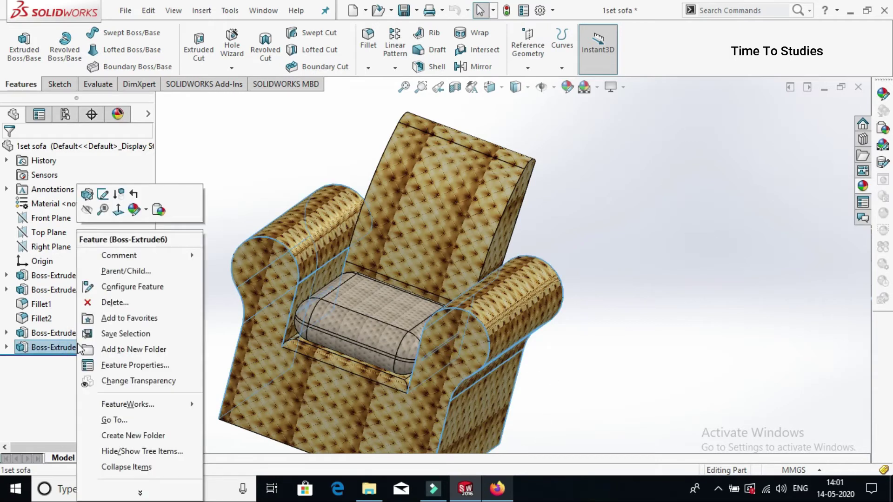
left_click(112, 303)
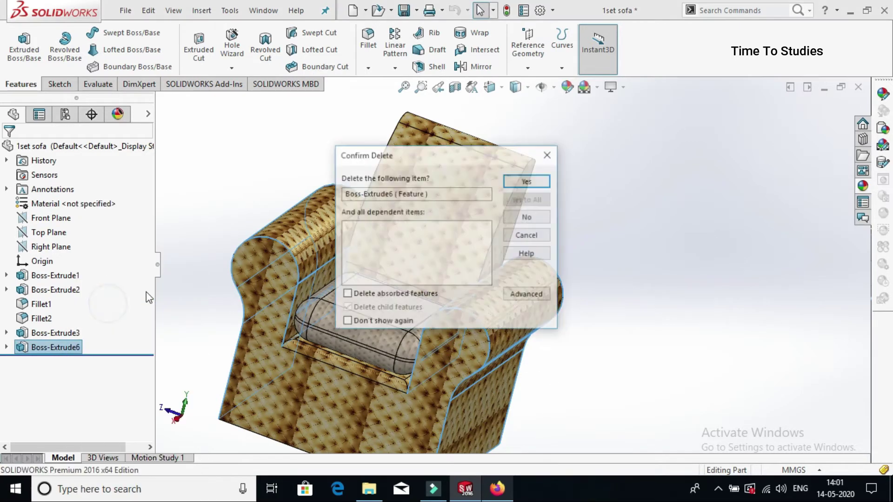
left_click(529, 185)
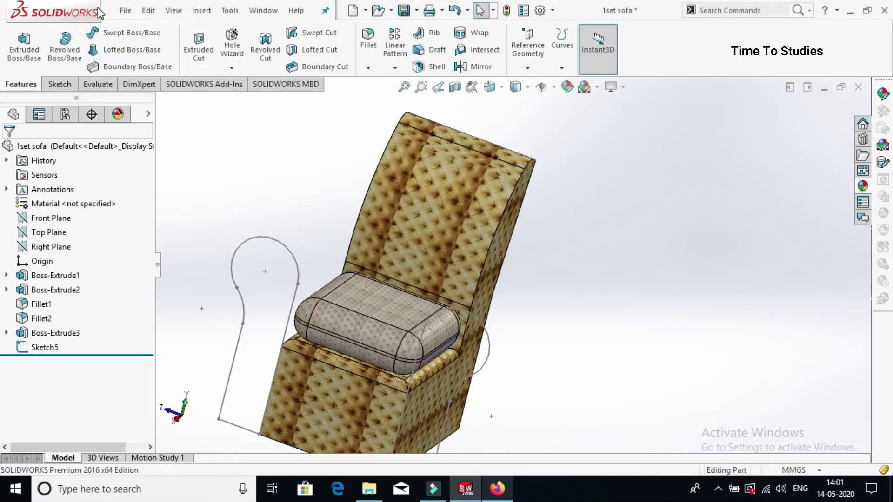
left_click(49, 348)
right_click(50, 350)
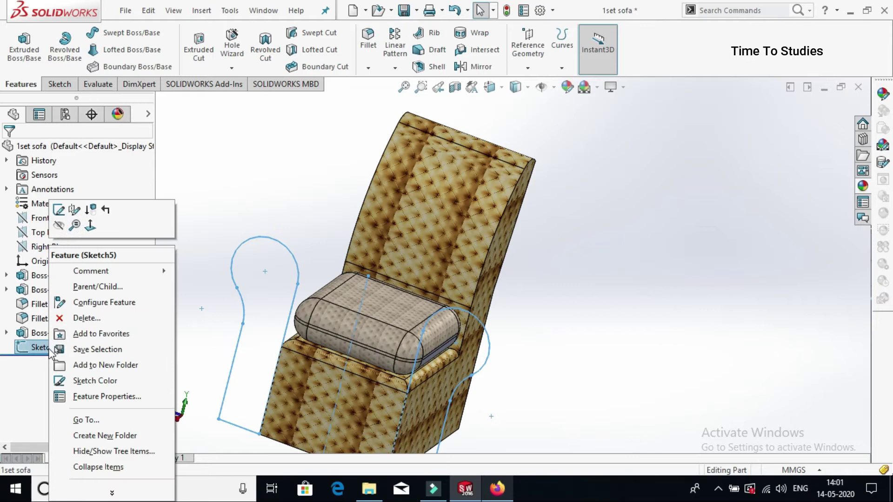
left_click(88, 319)
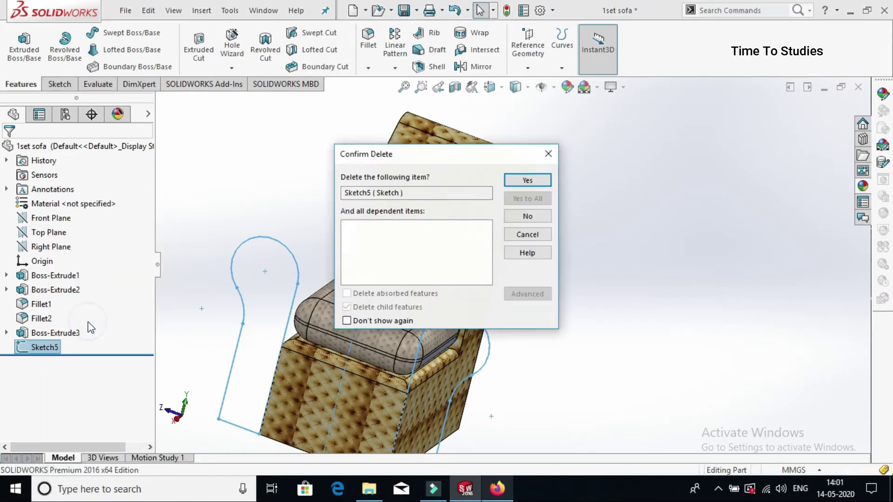
left_click(527, 181)
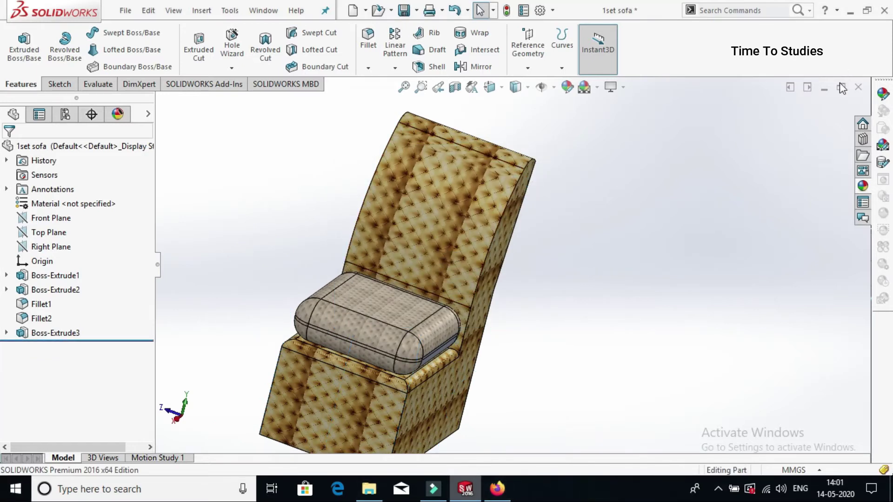
Remove both texture appearances from the seat base, backrest and cushion
scroll(517, 279, "up", 3)
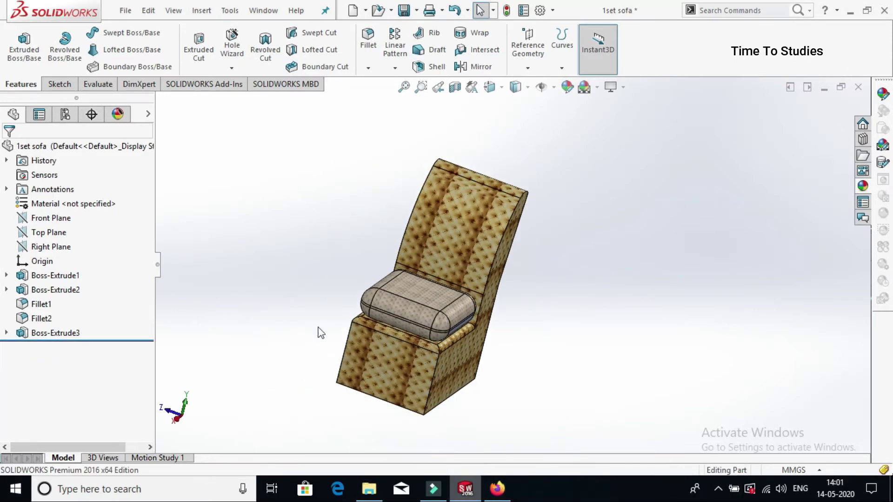
left_click(117, 114)
right_click(40, 188)
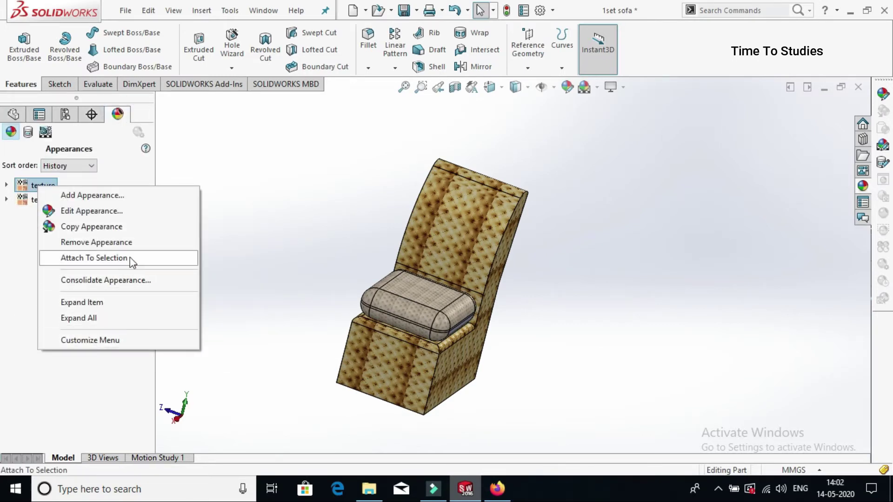
left_click(133, 243)
right_click(41, 188)
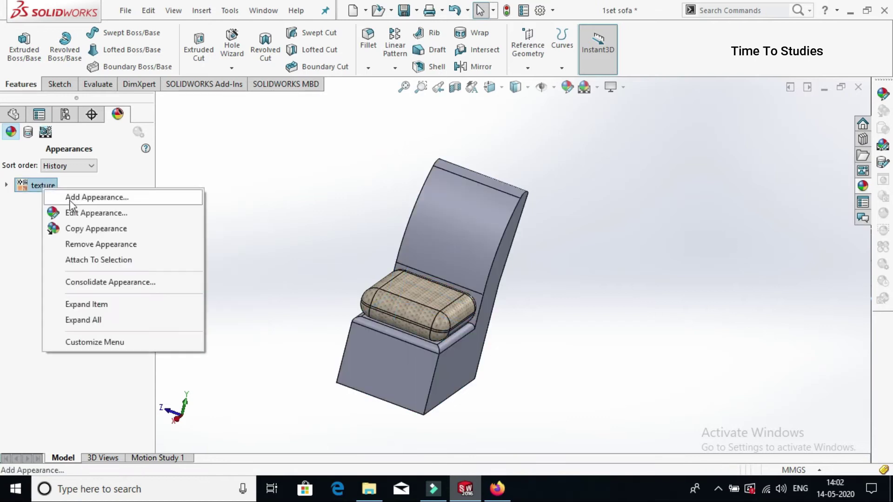
left_click(142, 244)
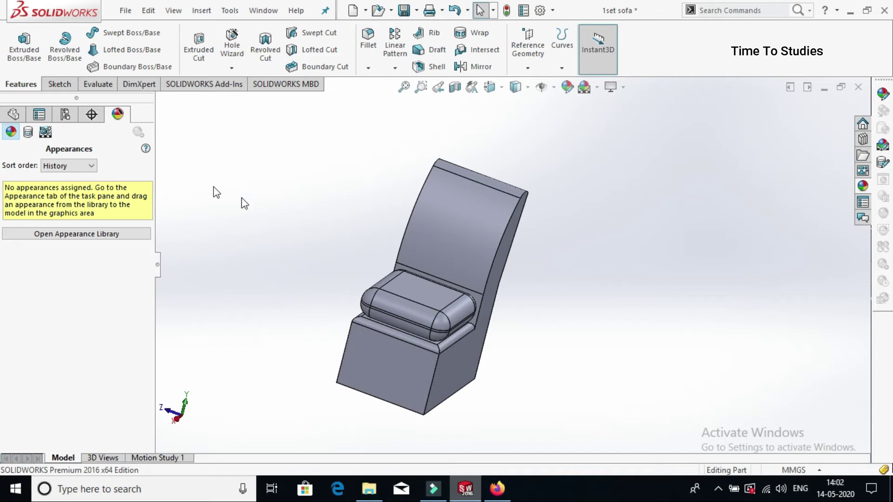
left_click(13, 114)
scroll(431, 316, "up", 2)
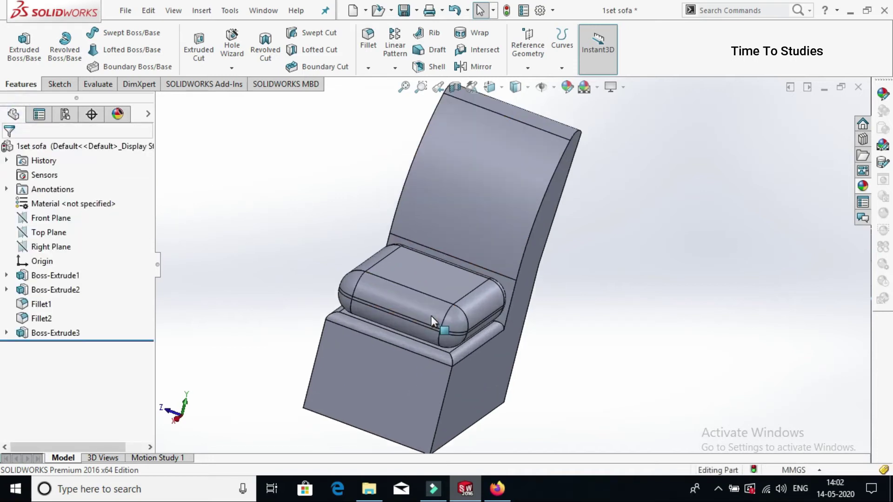
Start a linear pattern along the seat base's lower front edge with 460 mm spacing and 2 instances
middle_click_drag(431, 317, 329, 372)
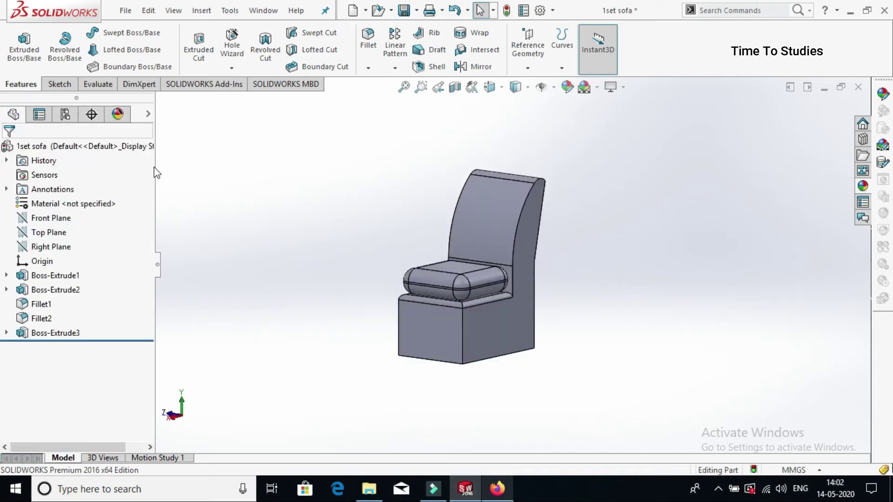
left_click(401, 50)
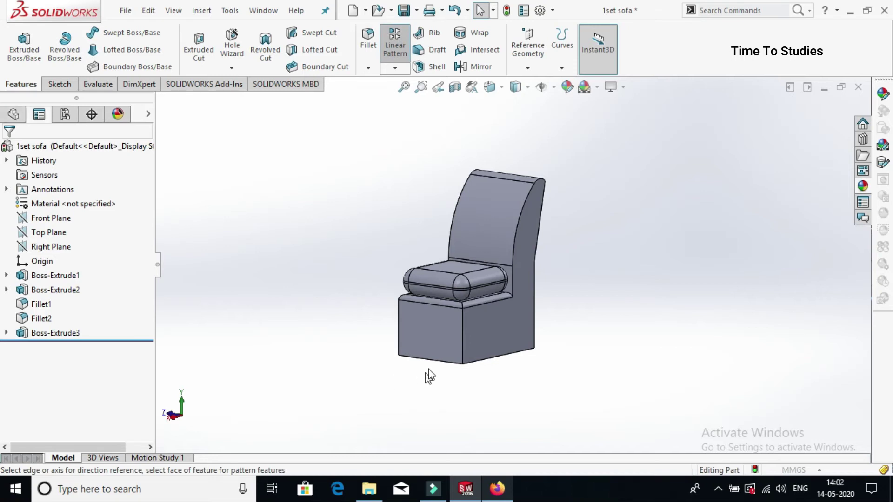
scroll(427, 375, "down", 5)
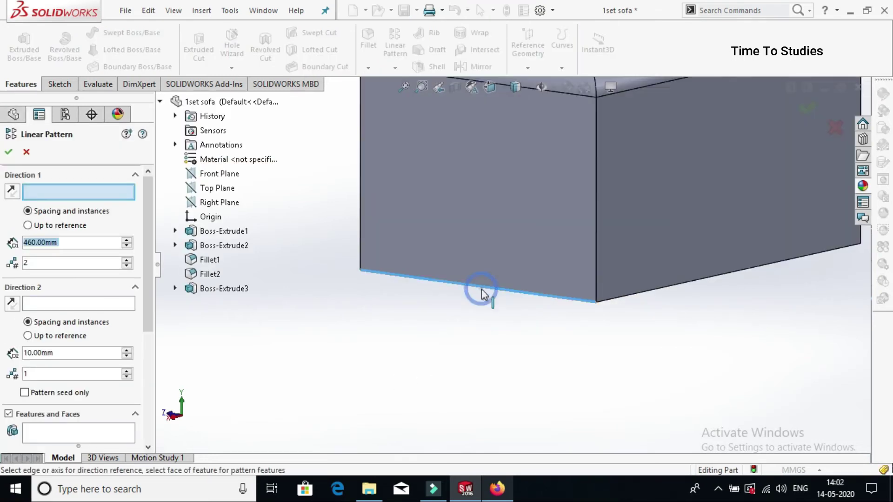
left_click(482, 290)
scroll(481, 289, "up", 4)
scroll(73, 276, "down", 3)
left_click(74, 277)
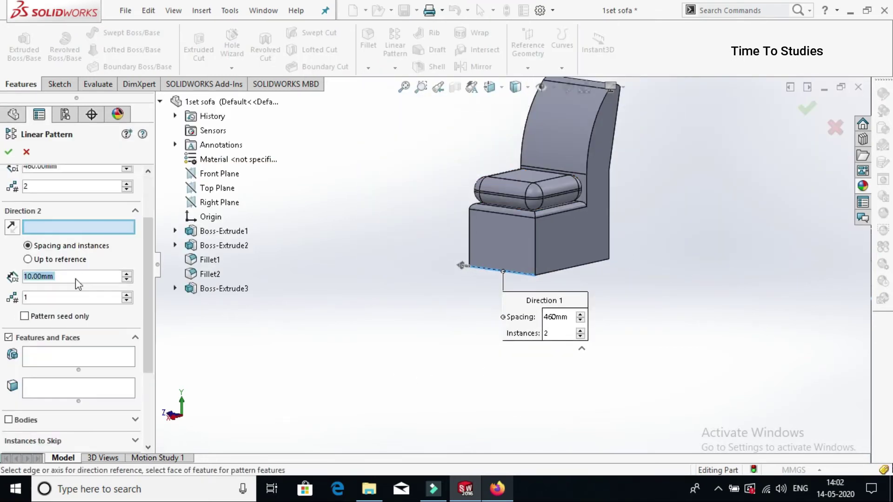
Choose Boss-Extrude1, Boss-Extrude2, Fillet2 and Boss-Extrude3 as the features to pattern
left_click(62, 357)
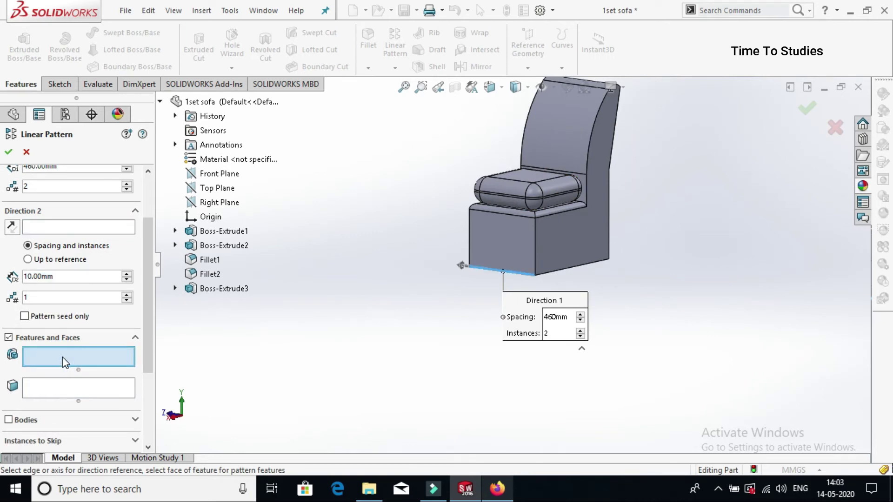
left_click(232, 231)
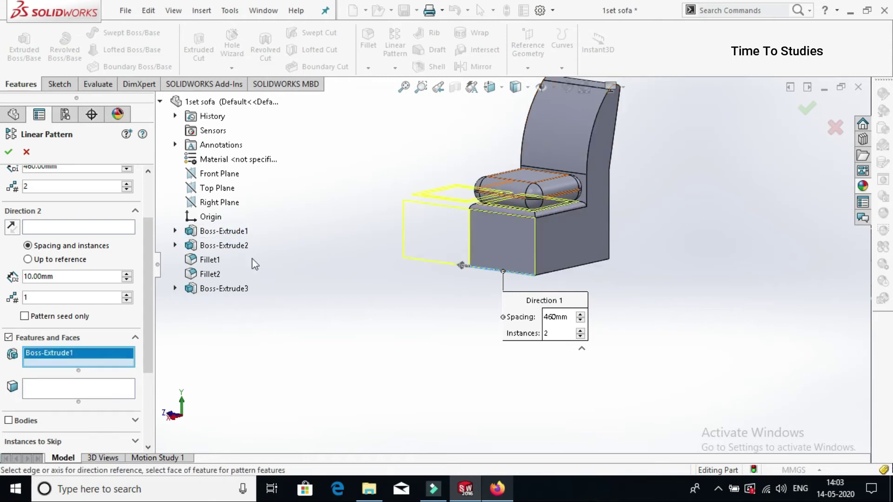
left_click(212, 247)
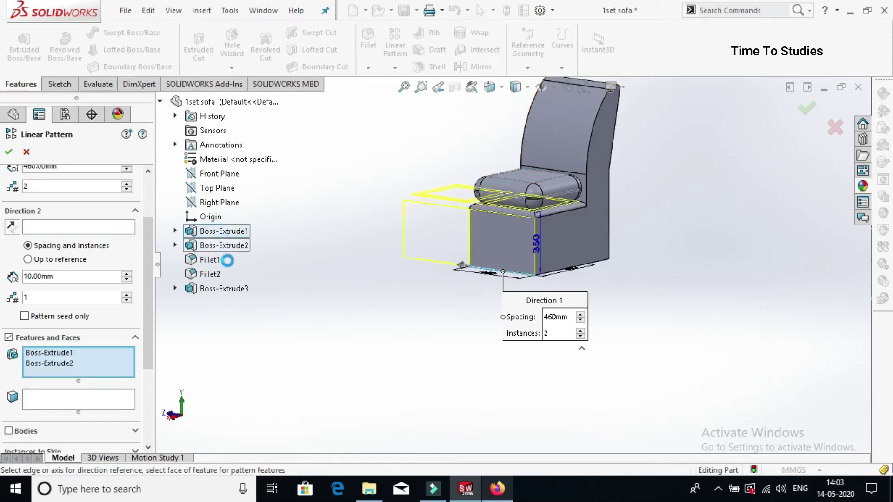
left_click(208, 276)
left_click(228, 289)
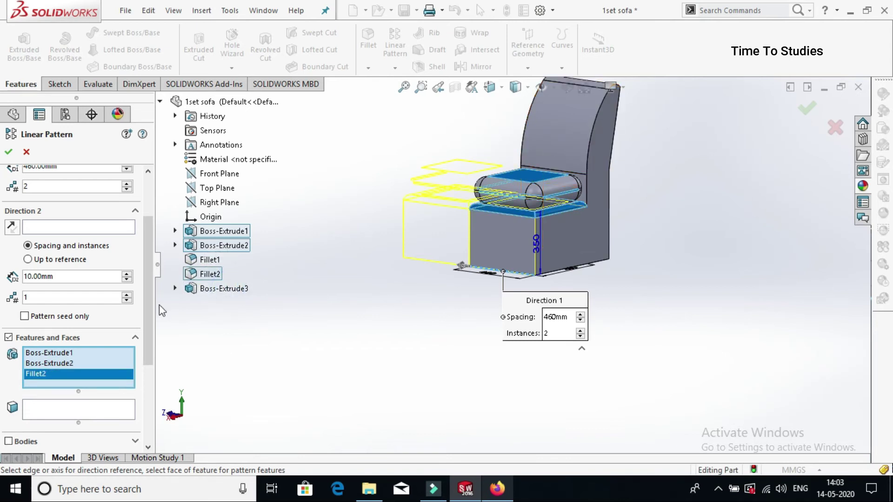
left_click_drag(152, 280, 146, 380)
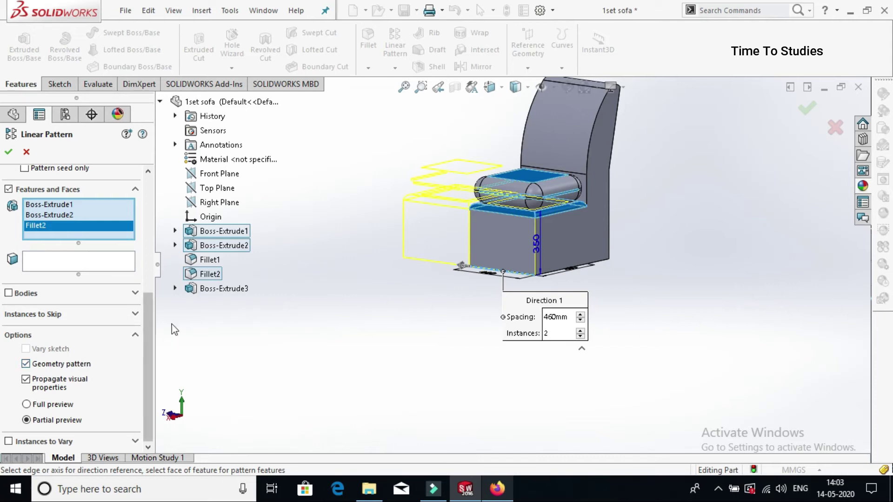
left_click(213, 290)
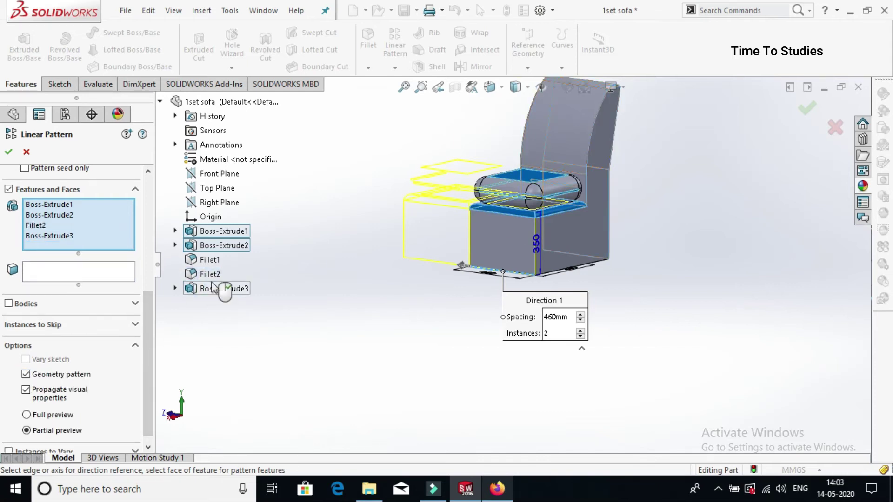
left_click(200, 261)
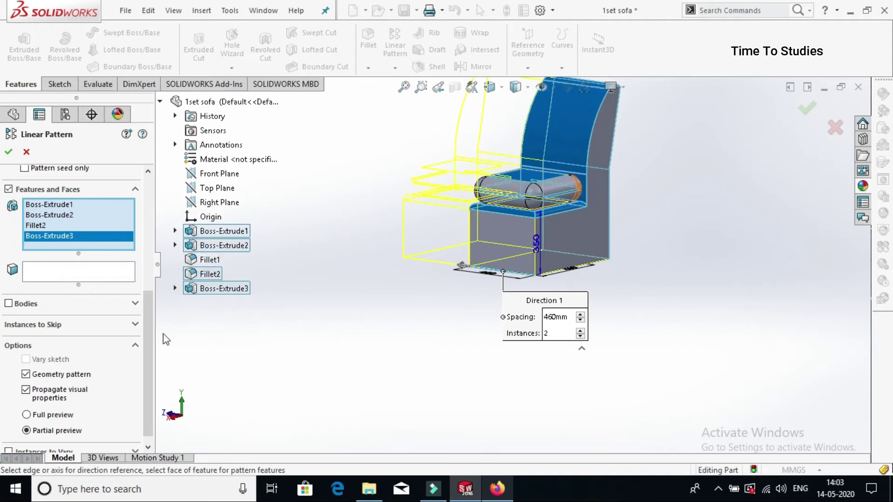
Add Fillet1 to the patterned features and create the linear pattern
scroll(5, 236, "up", 5)
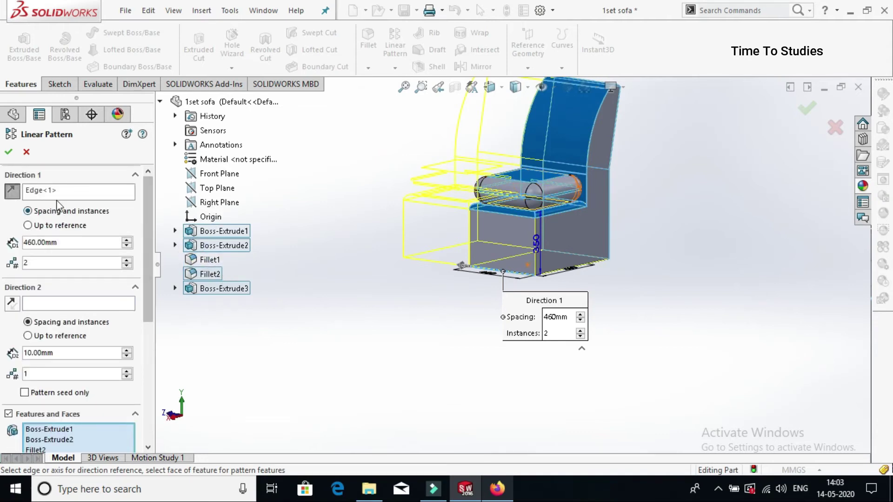
key("Left")
left_click(224, 289)
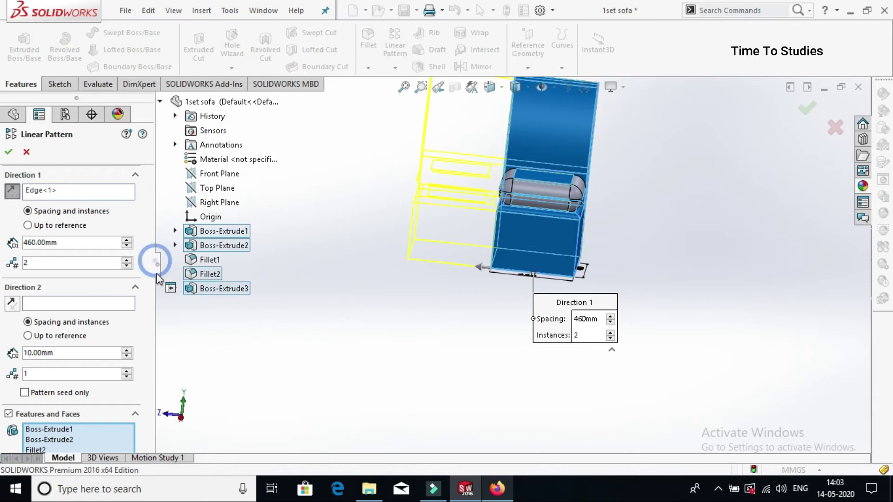
left_click_drag(155, 270, 149, 240)
scroll(138, 311, "down", 3)
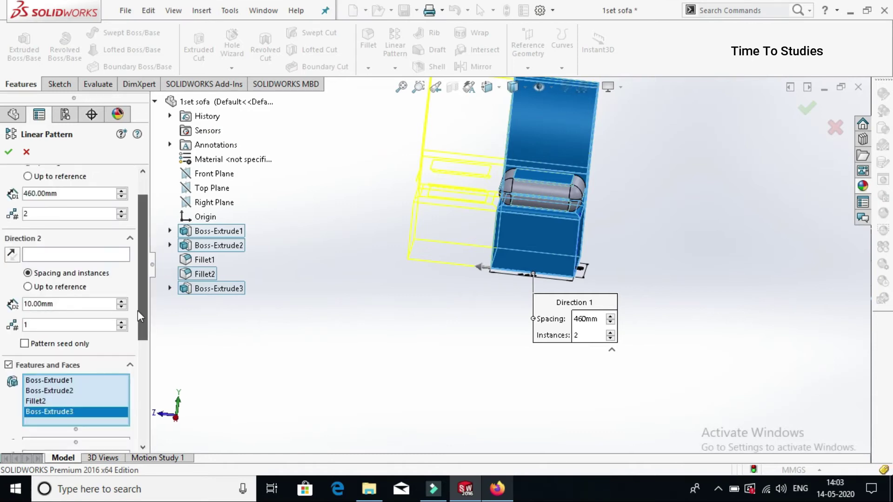
scroll(136, 319, "down", 7)
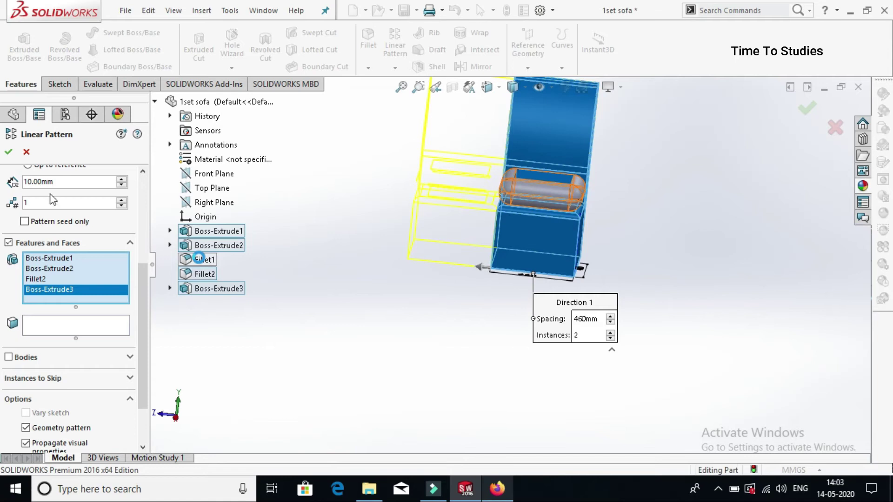
left_click(199, 259)
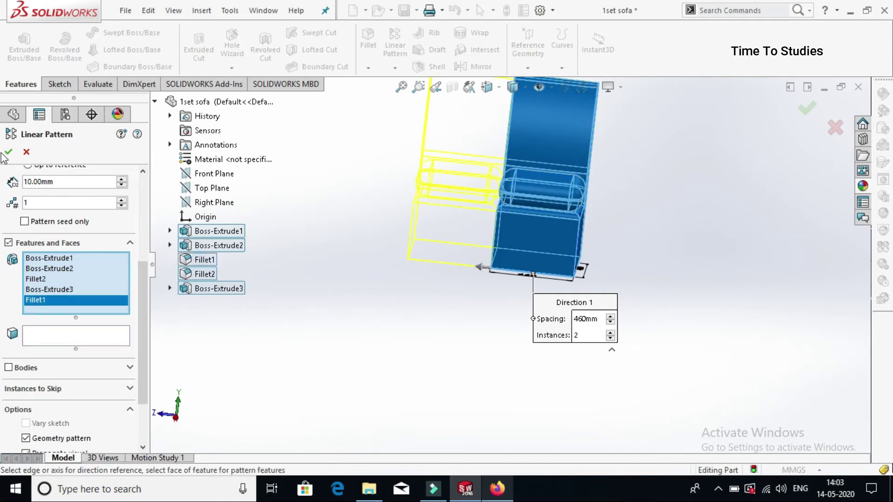
right_click(325, 302)
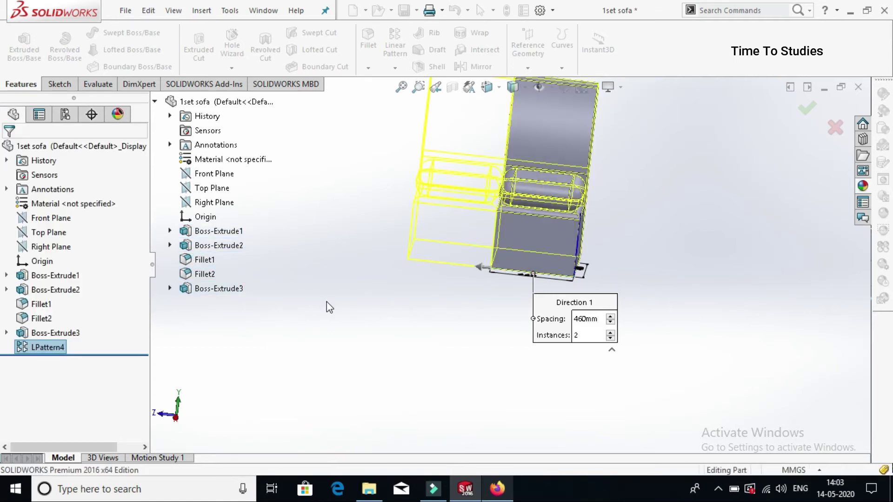
Start a sketch on the seat base's front face and draw a vertical line about 600 mm up from its lower outer corner
middle_click_drag(475, 277, 493, 256)
left_click(494, 256)
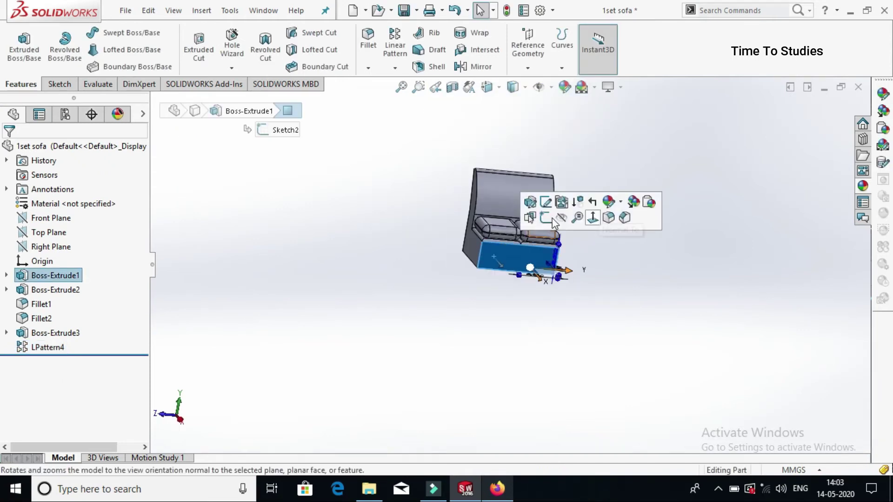
left_click(547, 221)
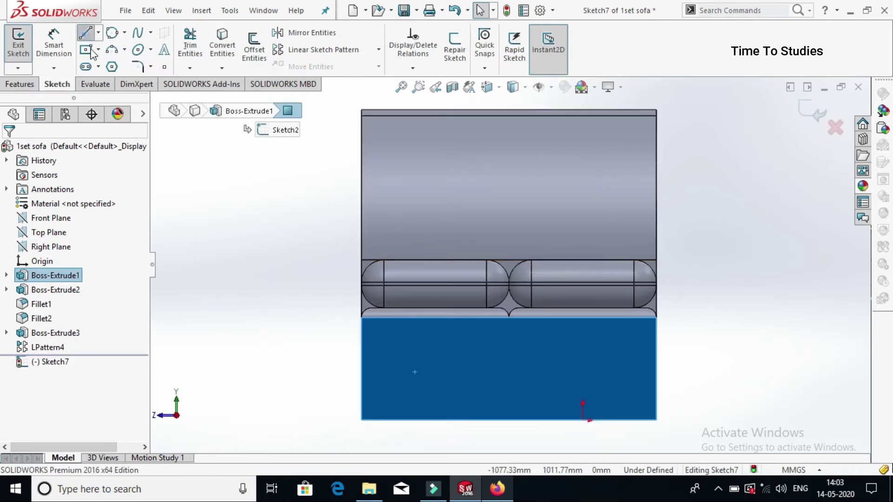
left_click(85, 33)
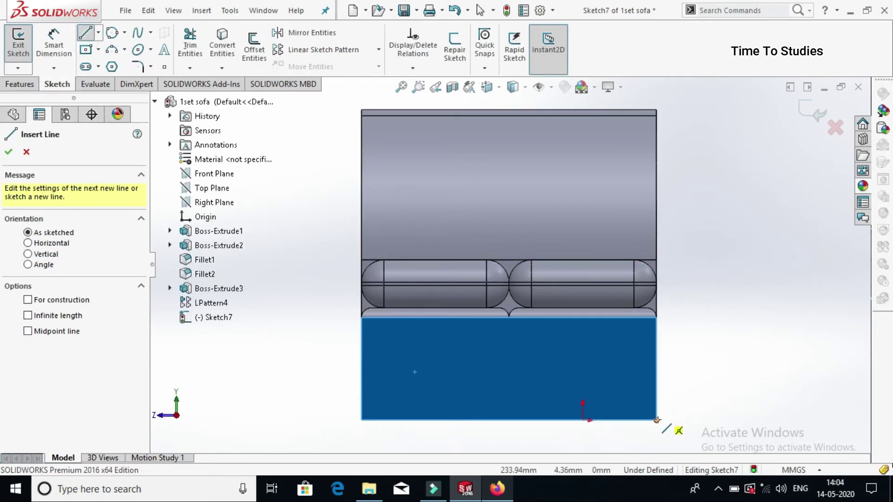
left_click(657, 420)
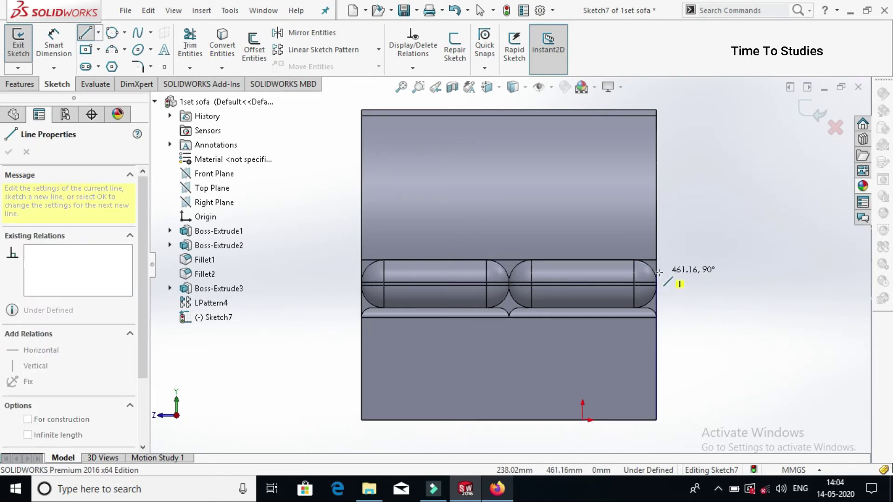
double_click(656, 228)
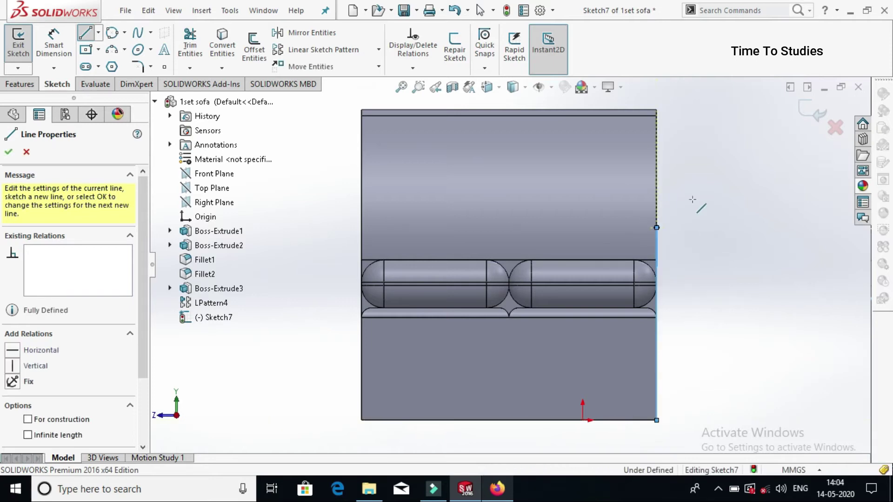
Close the armrest profile with a large upper arc, a small reversed arc, a vertical line down and a bottom line about 183 mm long
left_click(657, 228)
key("a")
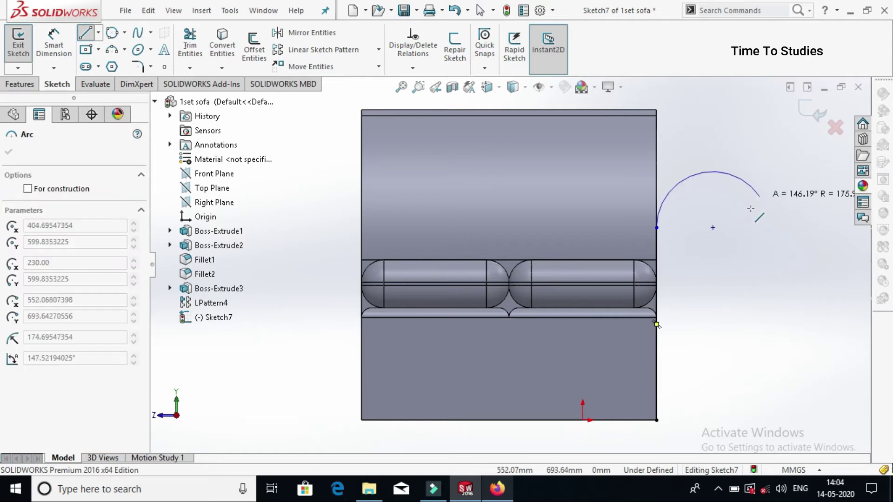
left_click(744, 238)
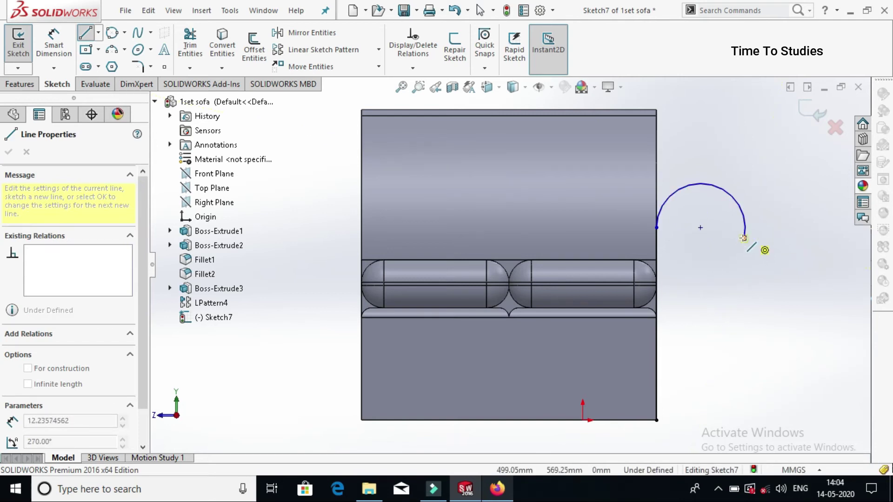
left_click(716, 261)
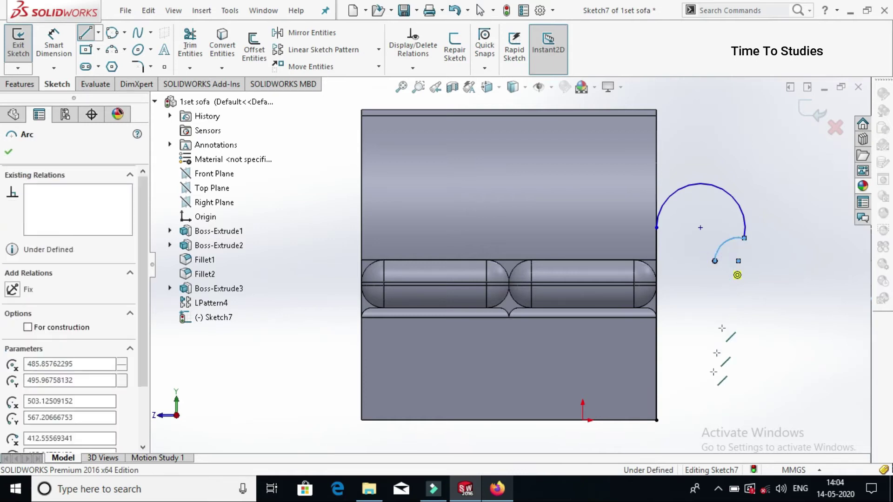
left_click(715, 420)
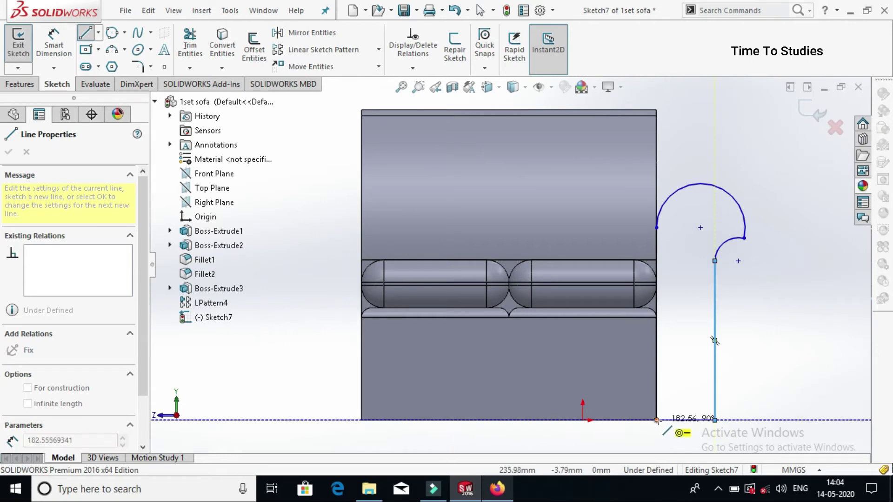
left_click(657, 420)
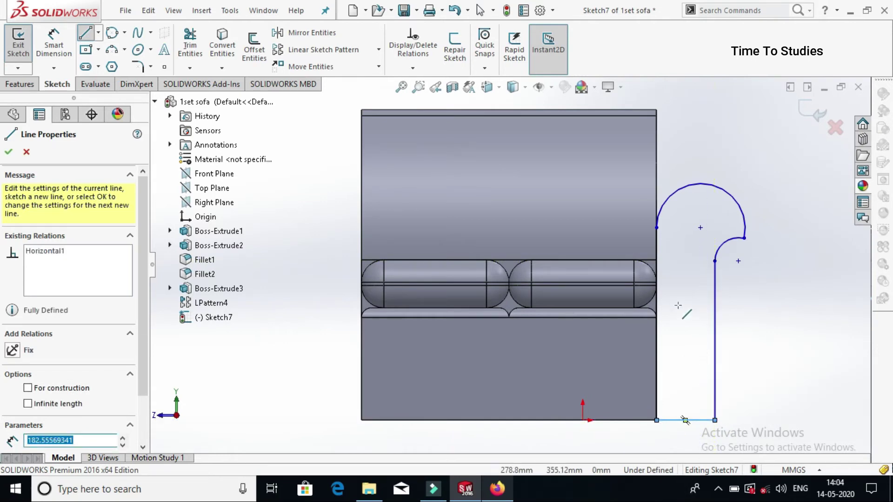
Dimension the armrest profile's bottom line to 150 mm
left_click(55, 52)
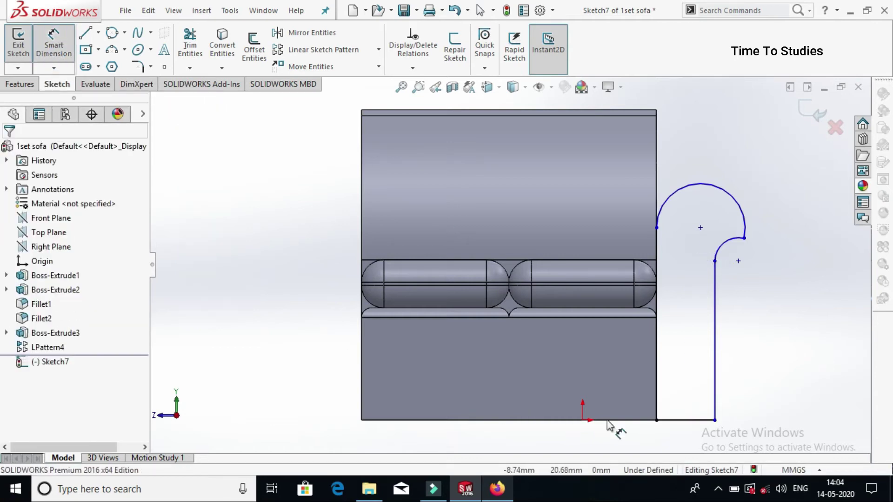
left_click(697, 421)
key("z")
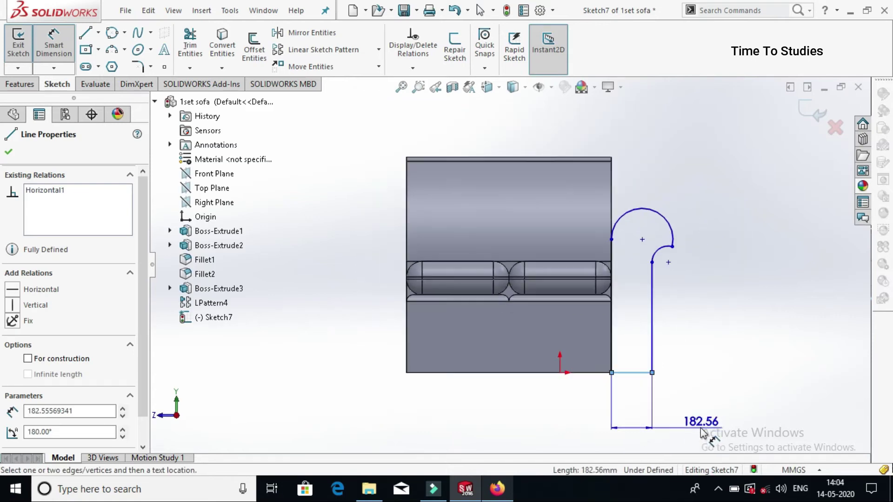
left_click(670, 427)
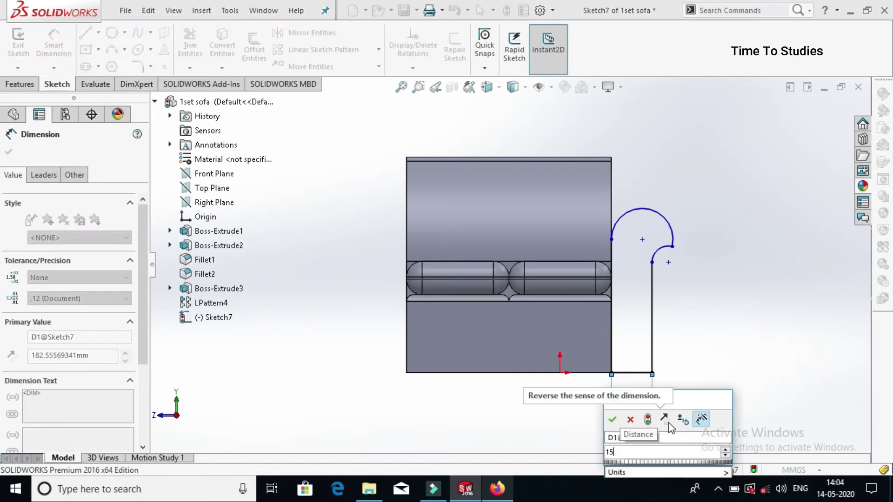
key("Return")
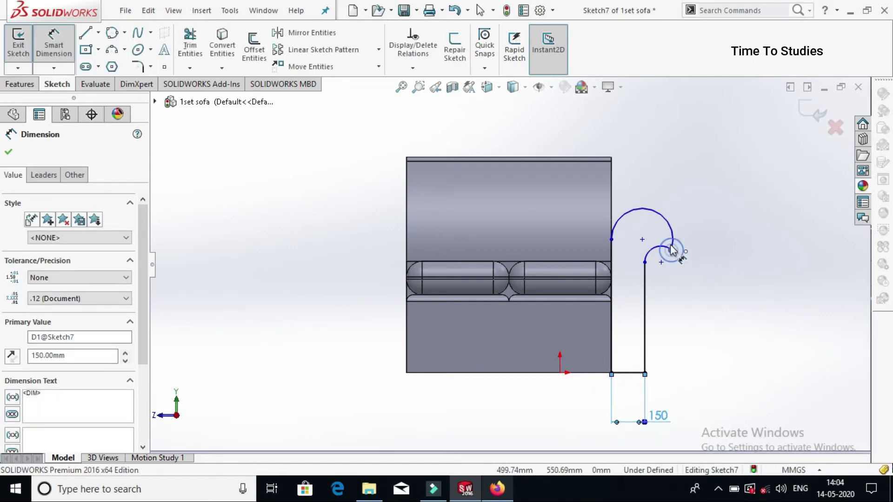
Dimension the horizontal distance between the large upper arc's two endpoints to 200 mm
left_click(611, 240)
left_click(671, 250)
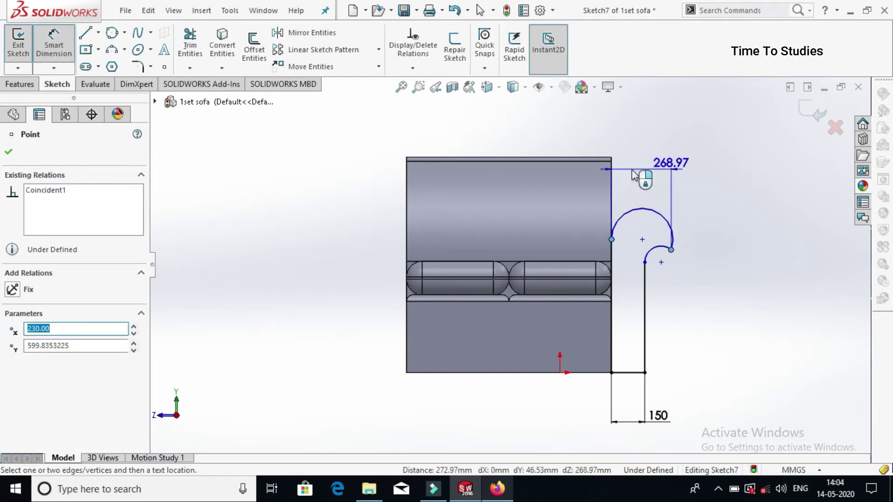
left_click(633, 174)
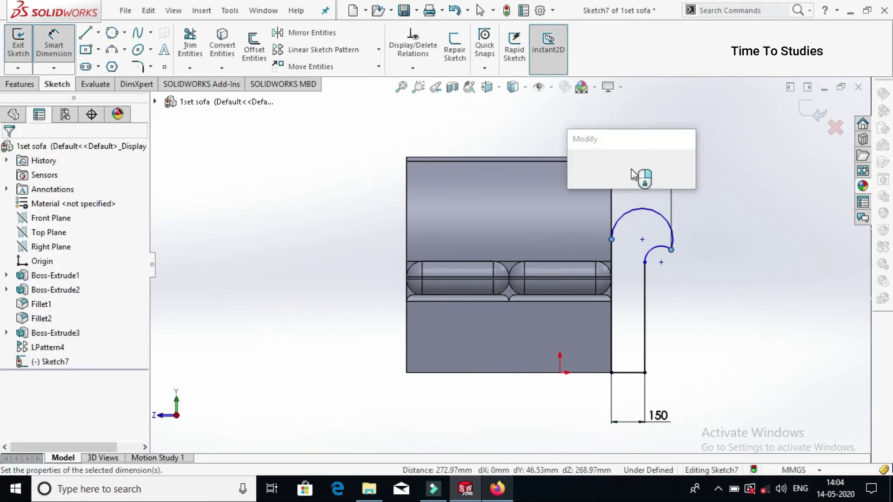
type("200")
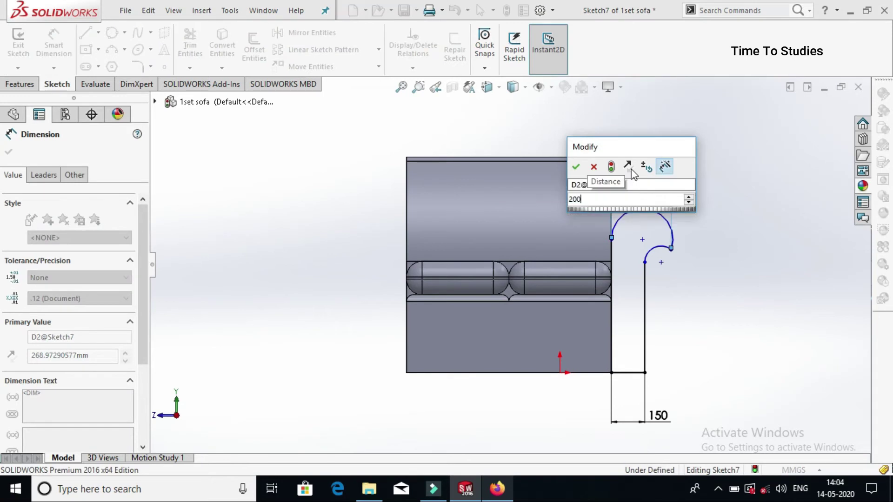
key("Return")
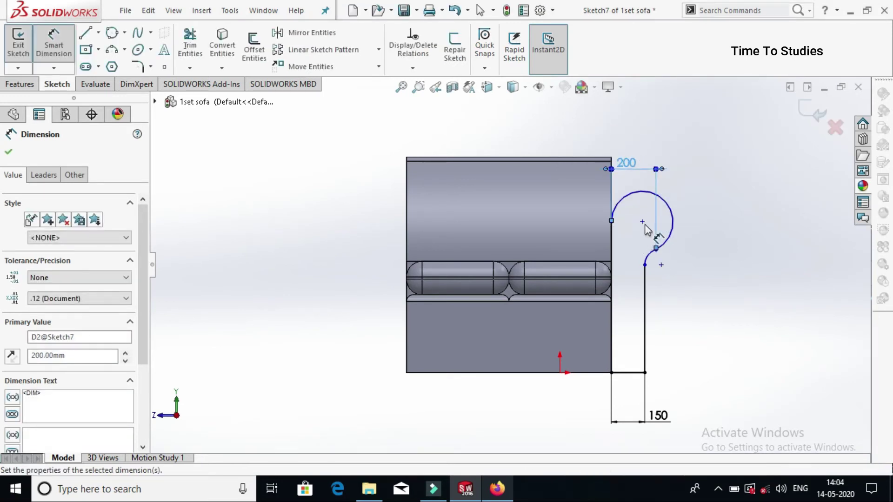
Dimension the vertical distance from the large upper arc's centre to the armrest profile's bottom line to 550 mm
left_click(642, 222)
left_click(640, 373)
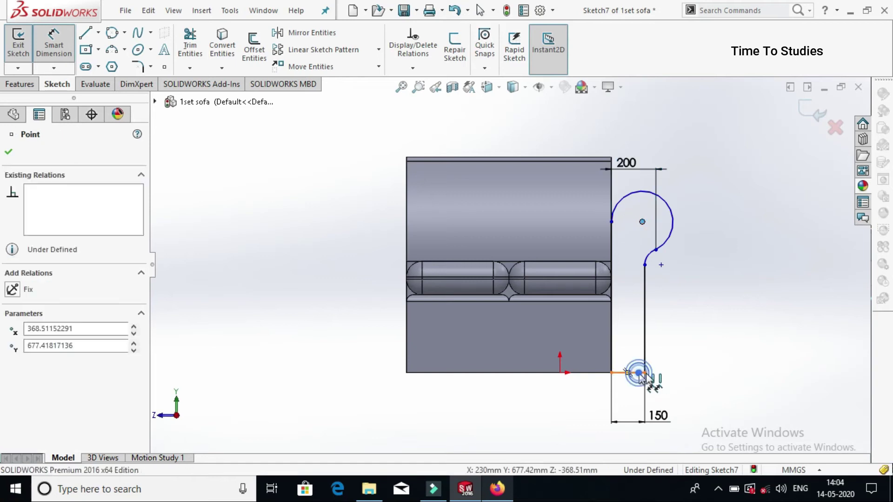
left_click(731, 370)
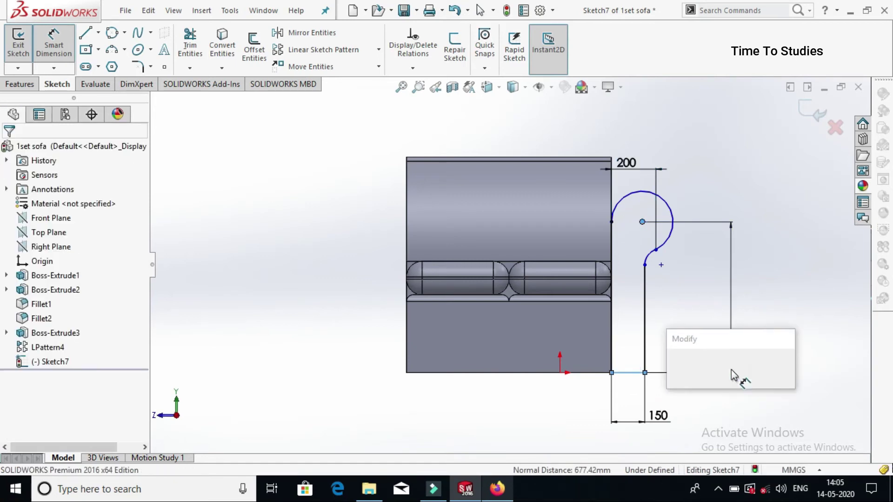
type("550")
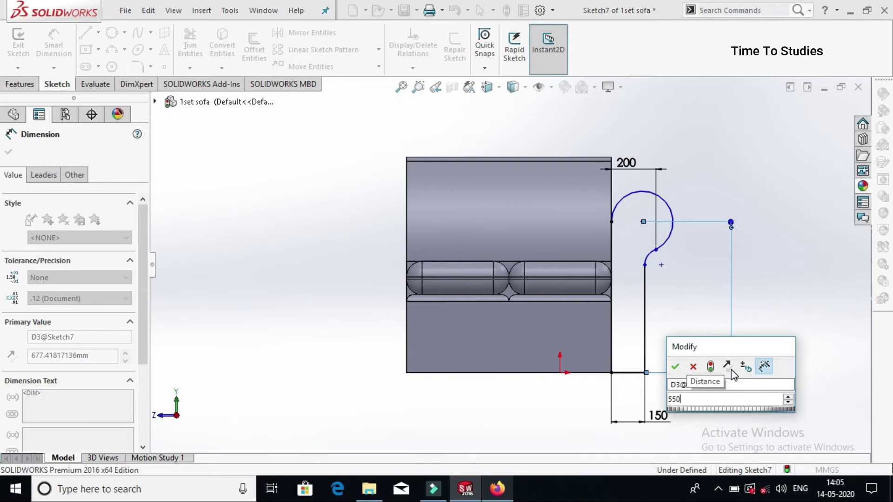
key("Escape")
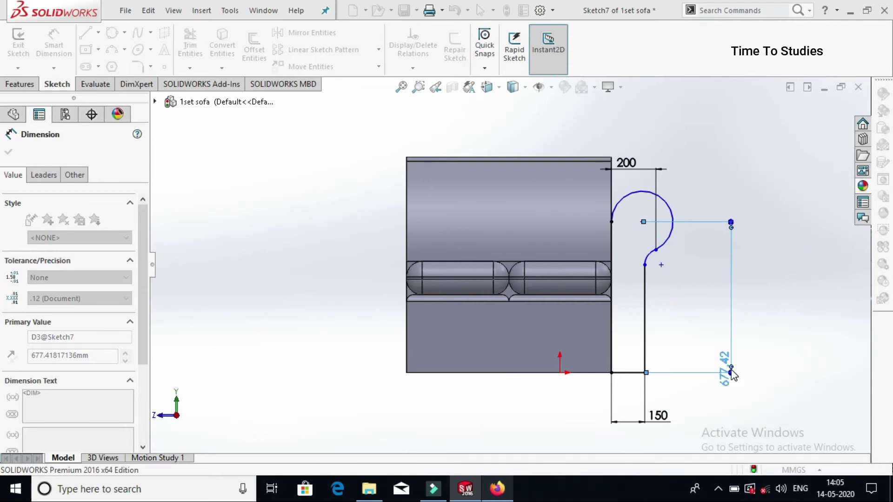
key("Return")
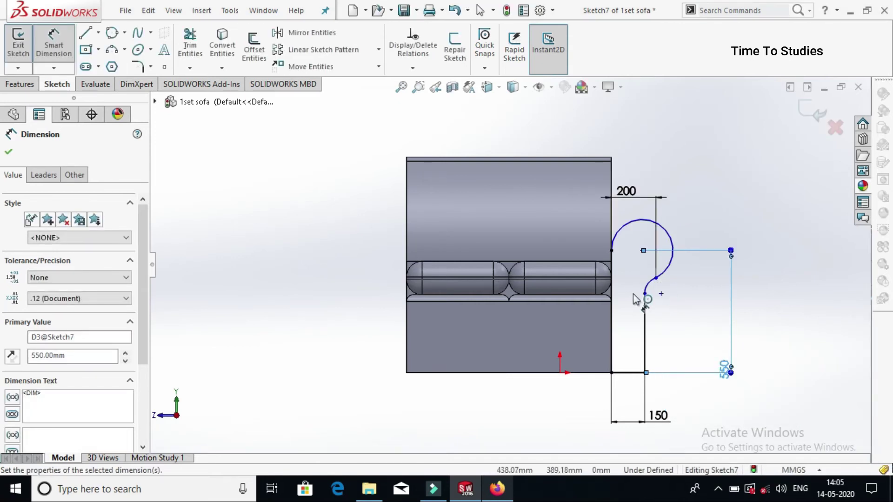
Make the armrest profile's small reversed arc tangent to the large upper arc
key("Escape")
left_click(649, 287)
left_click(674, 261, "ctrl")
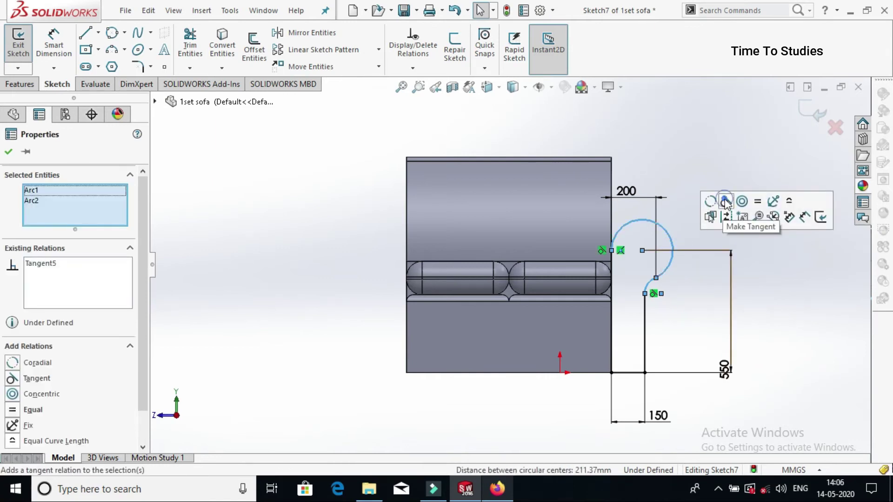
left_click(699, 327)
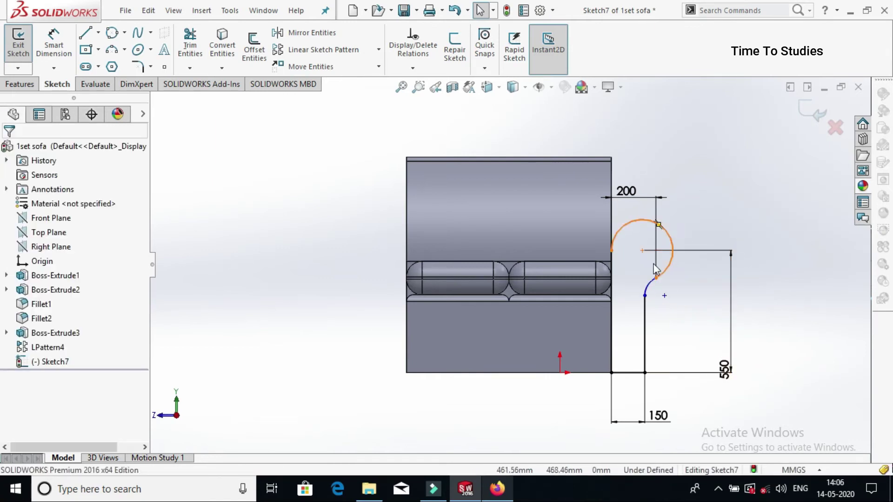
Dimension the large upper arc's radius to 120 mm
right_click_drag(703, 308, 706, 228)
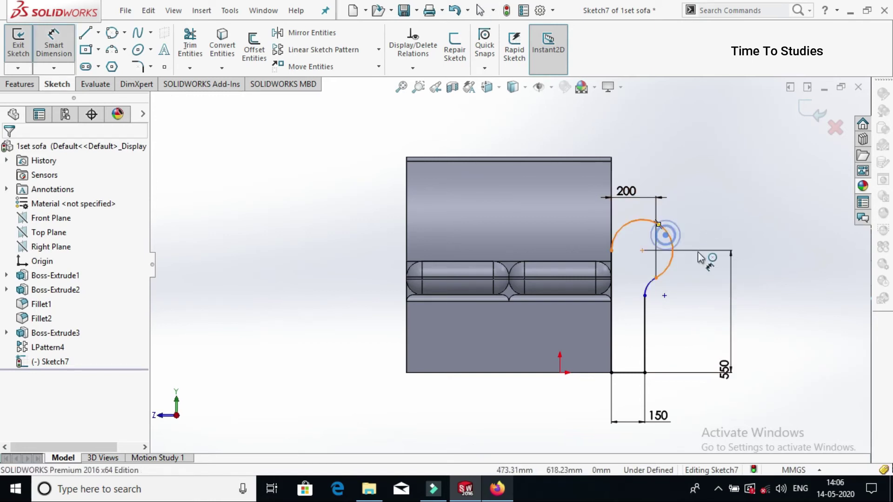
left_click(668, 238)
left_click(705, 270)
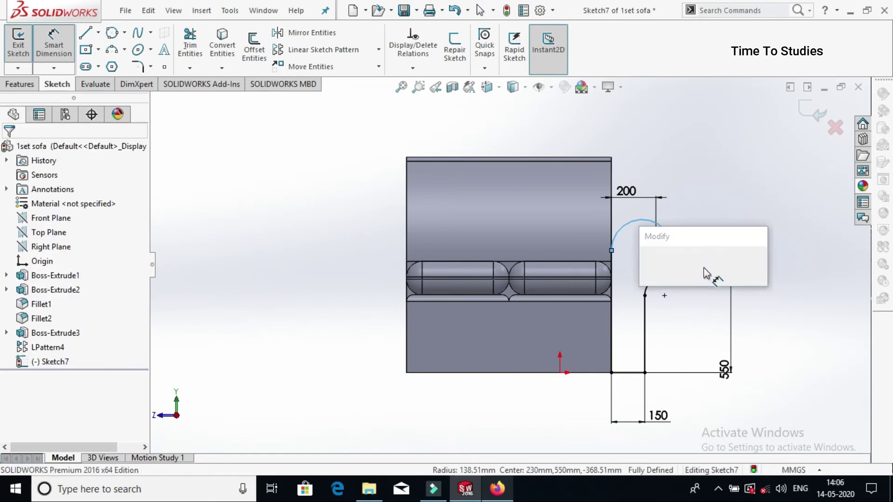
type("120")
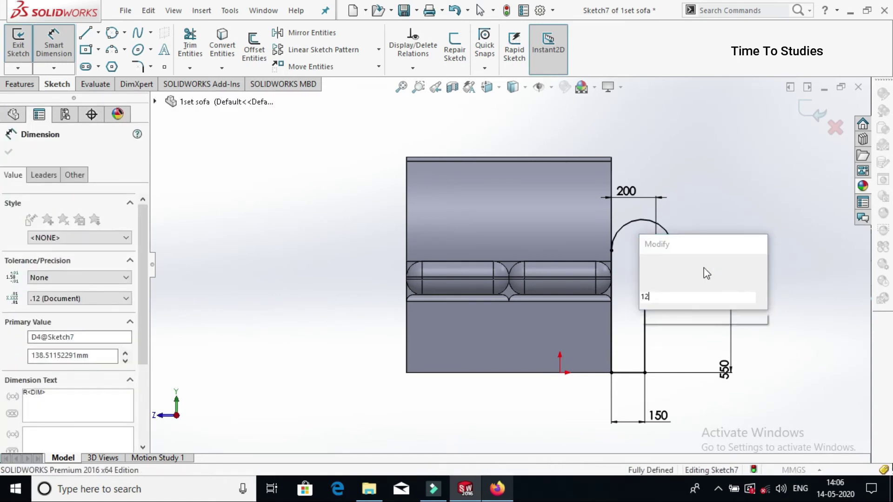
key("Return")
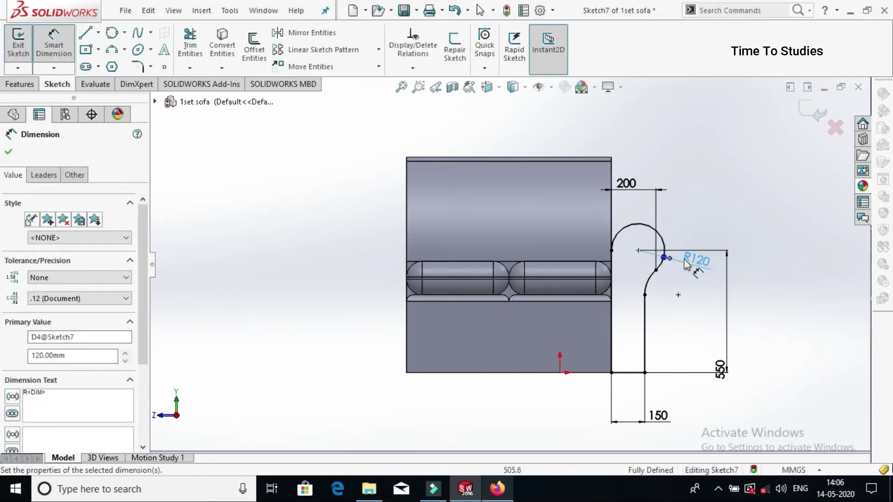
Draw a horizontal centerline along the seat base's bottom edge, joining its two lower outer corners
left_click(99, 32)
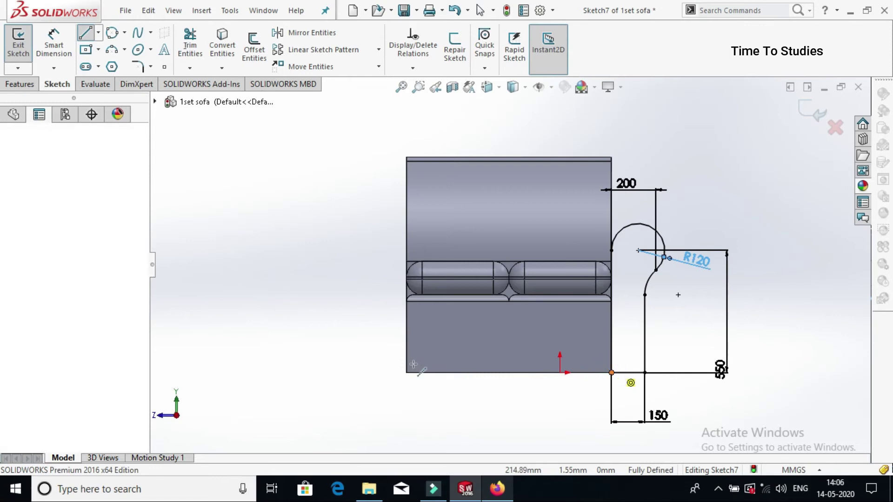
left_click(611, 372)
left_click(406, 372)
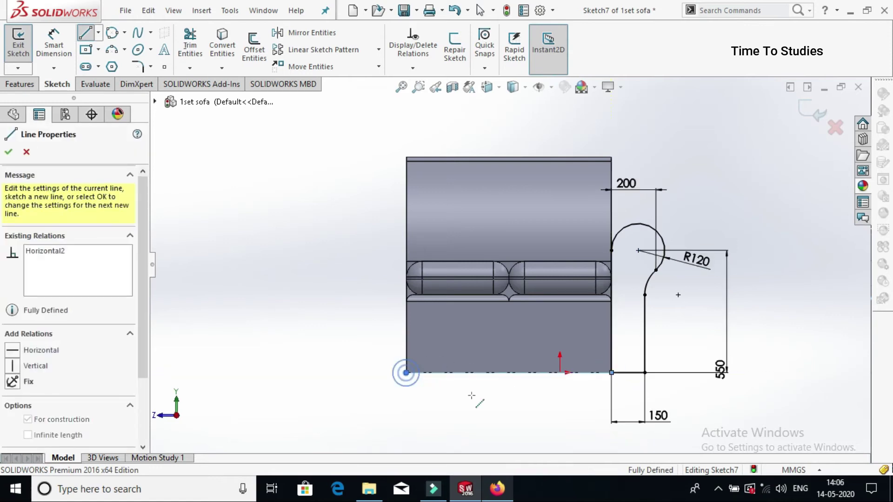
right_click(492, 298)
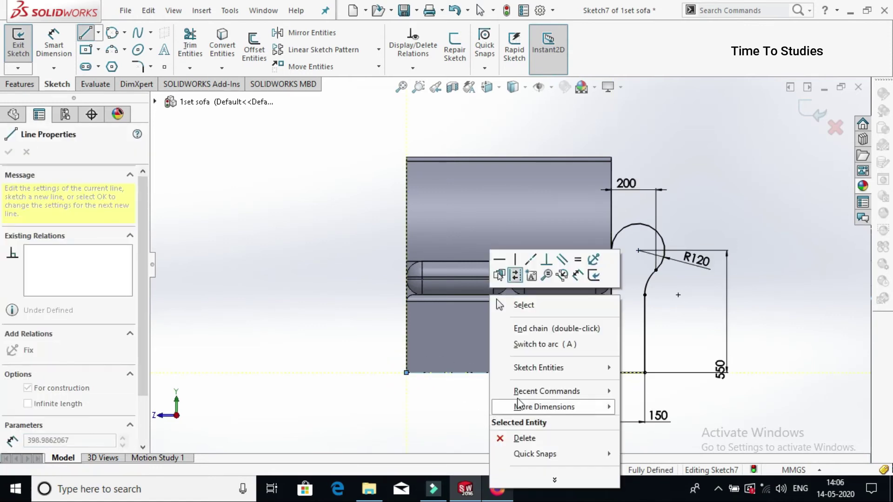
left_click(533, 305)
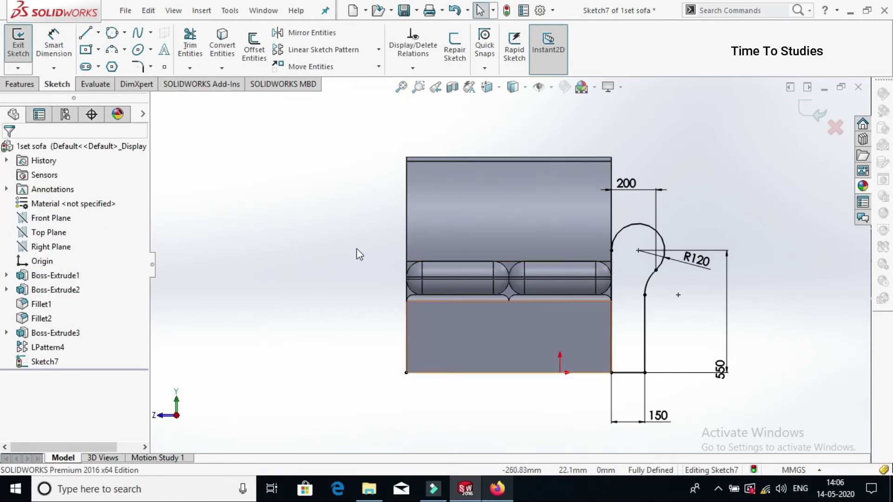
Draw a vertical centerline from the midpoint of the horizontal centerline up onto the backrest
key("l")
key("l")
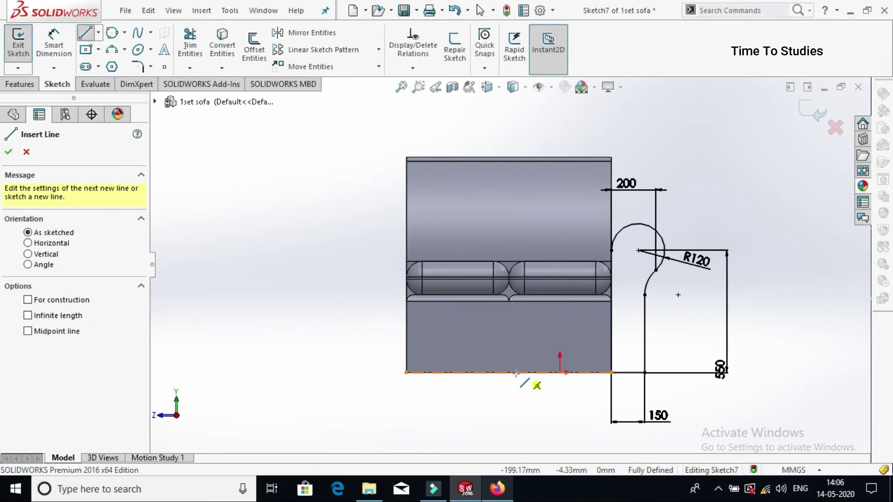
left_click(509, 372)
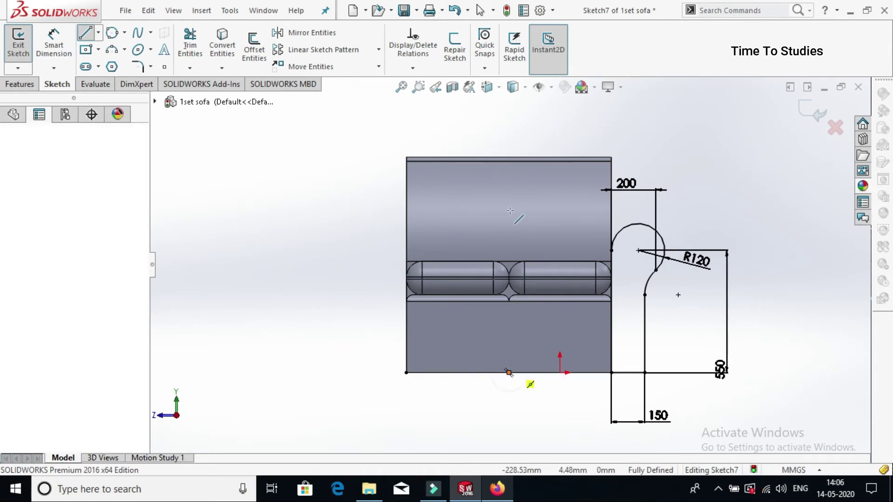
left_click(509, 199)
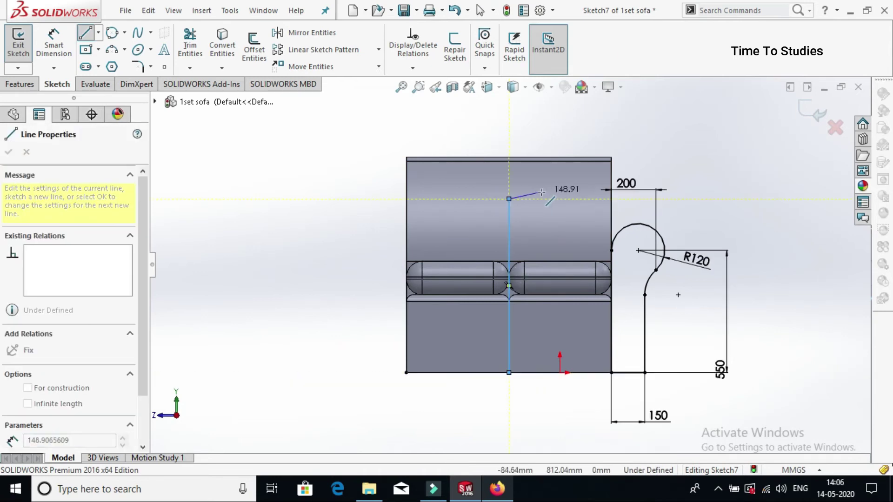
right_click(543, 193)
left_click(567, 173)
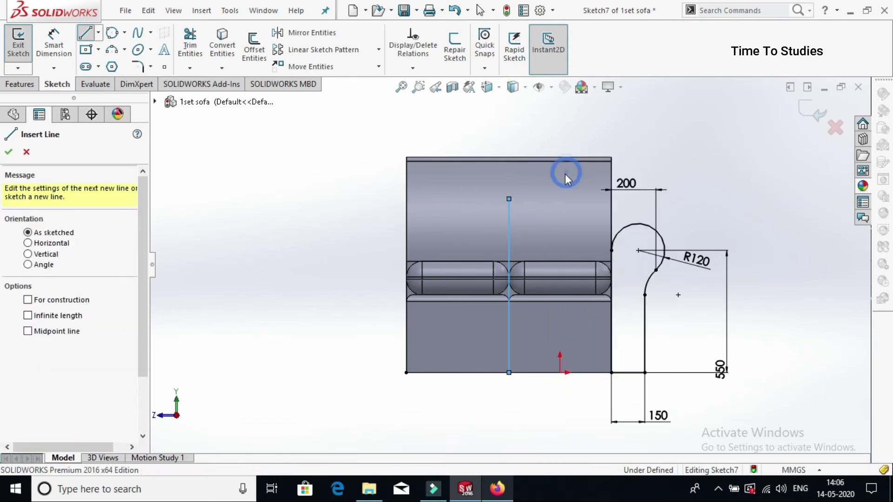
key("Escape")
key("Escape")
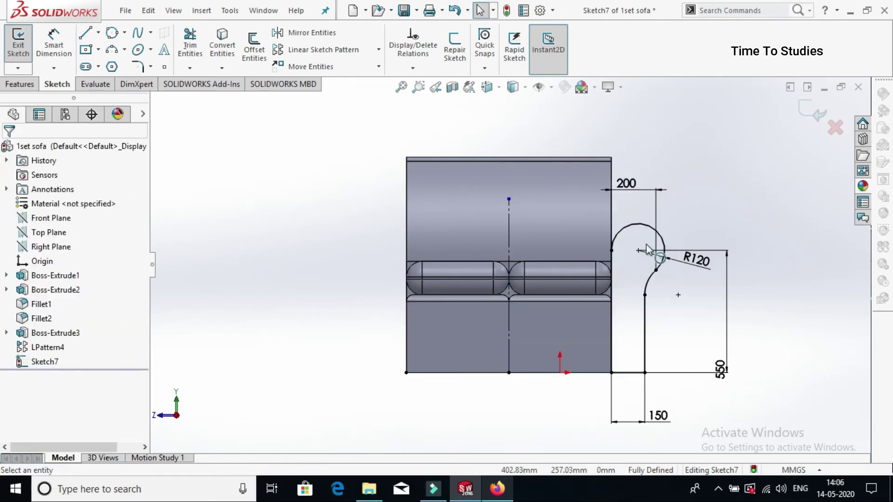
Mirror the whole armrest profile about the vertical centerline, keeping the original
left_click_drag(593, 200, 712, 399)
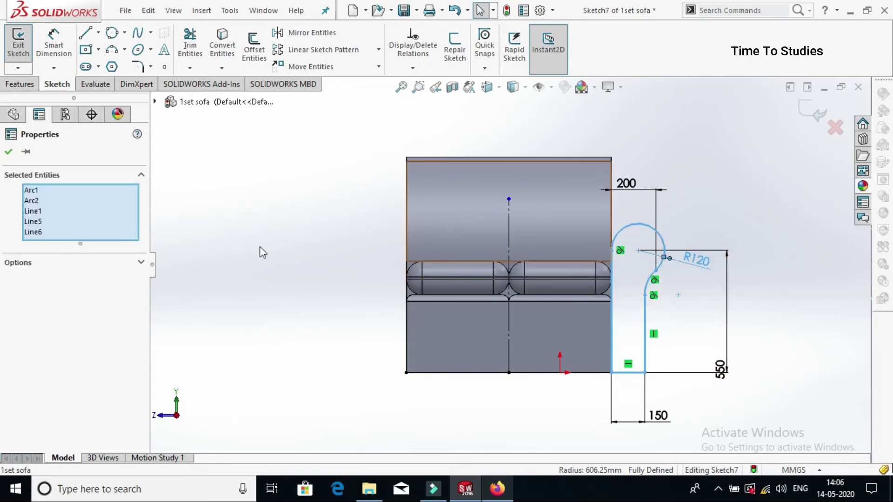
left_click(313, 33)
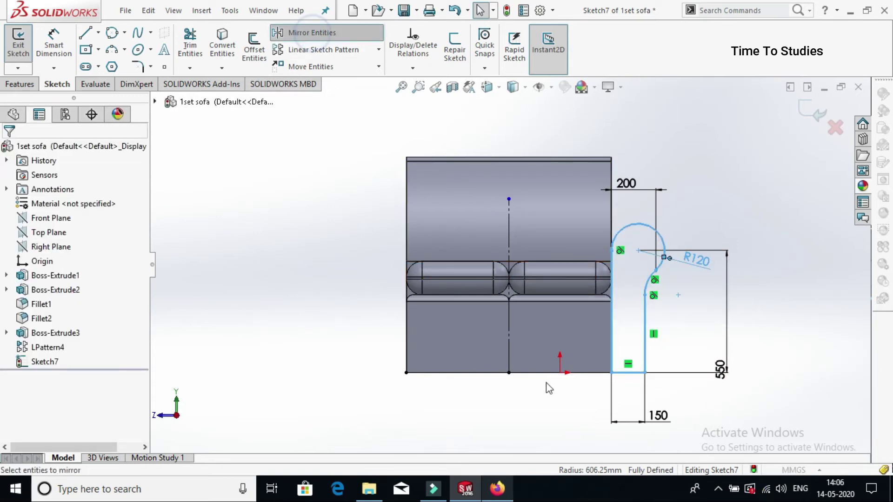
left_click(509, 239)
left_click(509, 239)
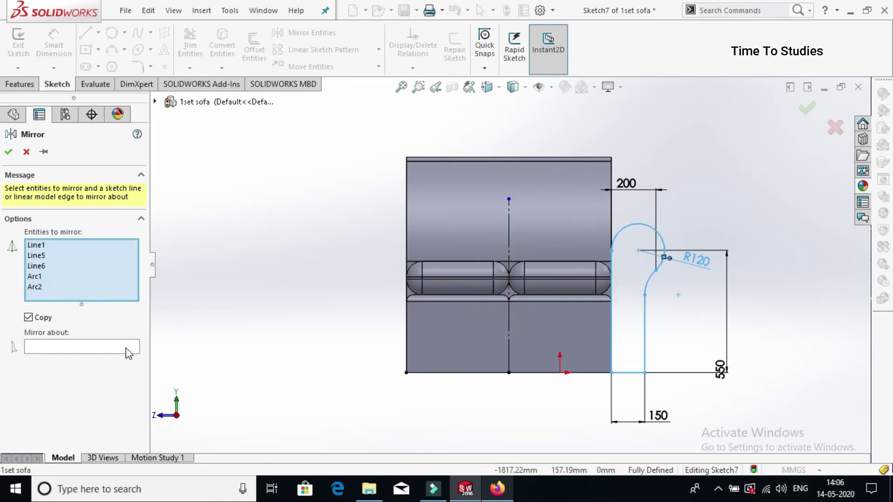
left_click(129, 352)
left_click(510, 226)
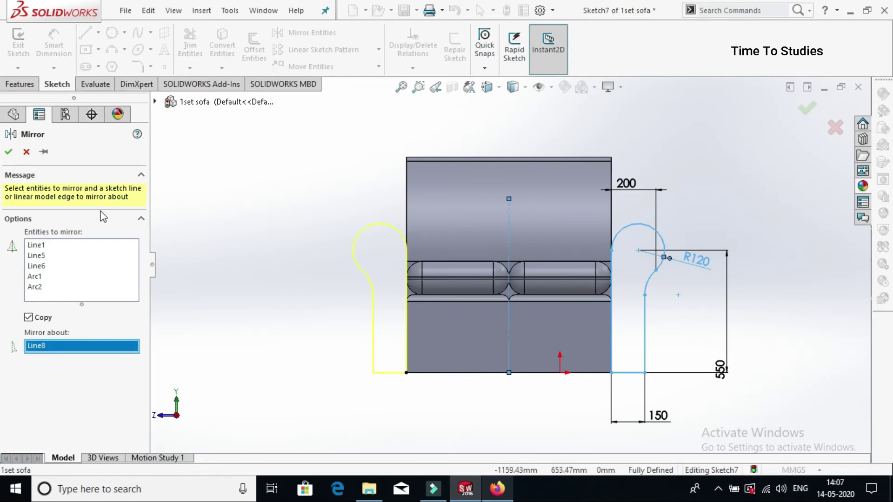
left_click(8, 152)
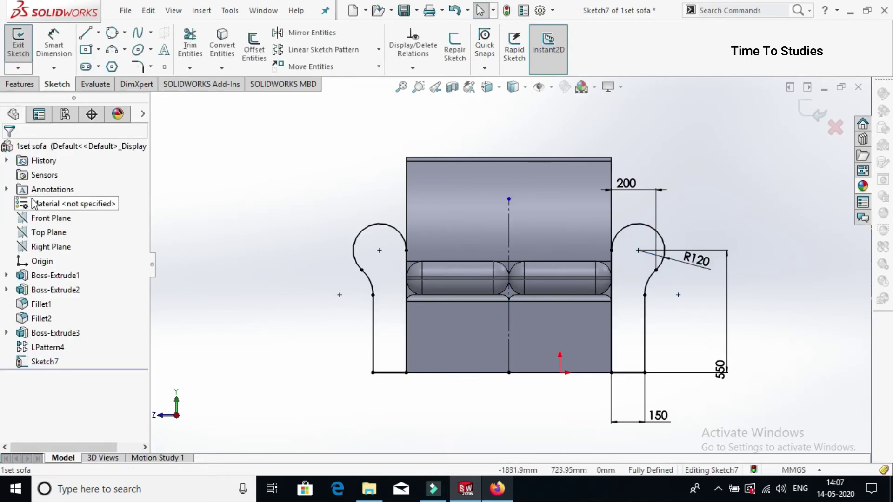
Extrude both armrest profiles with the Up To Vertex end condition, ending at the seat base's rear vertical edge
left_click(19, 84)
left_click(25, 52)
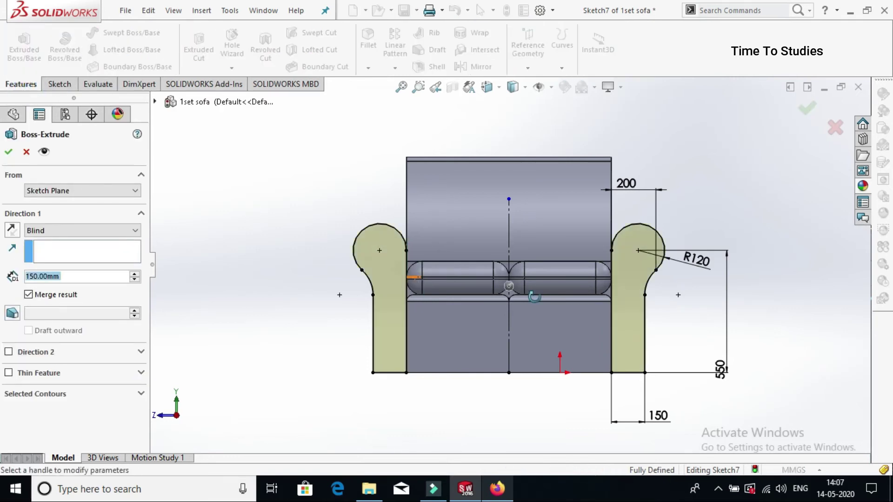
left_click(122, 234)
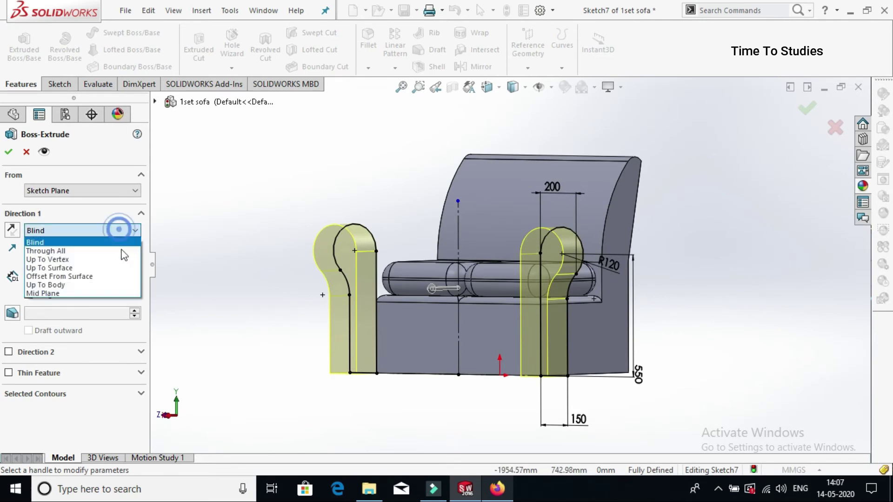
left_click(109, 257)
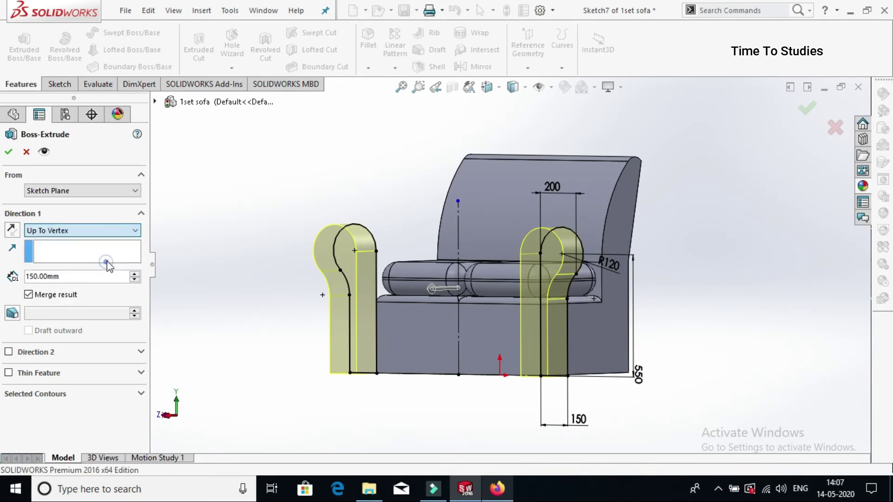
left_click(628, 328)
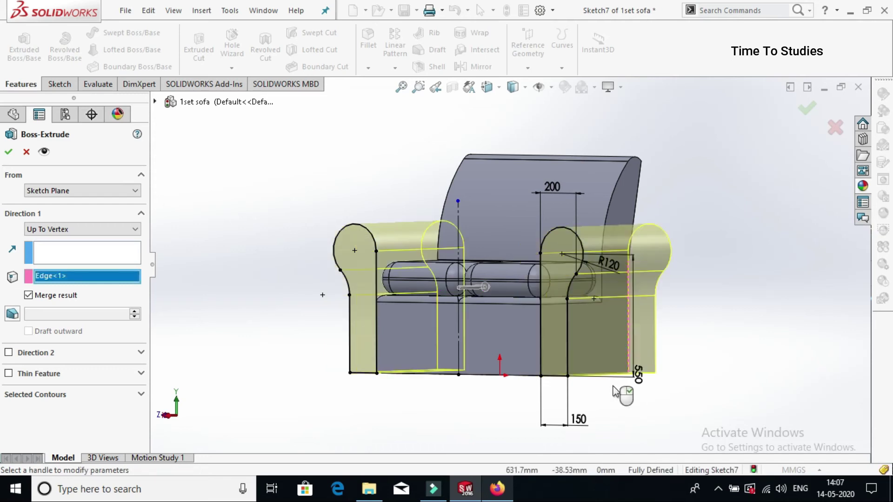
left_click(10, 151)
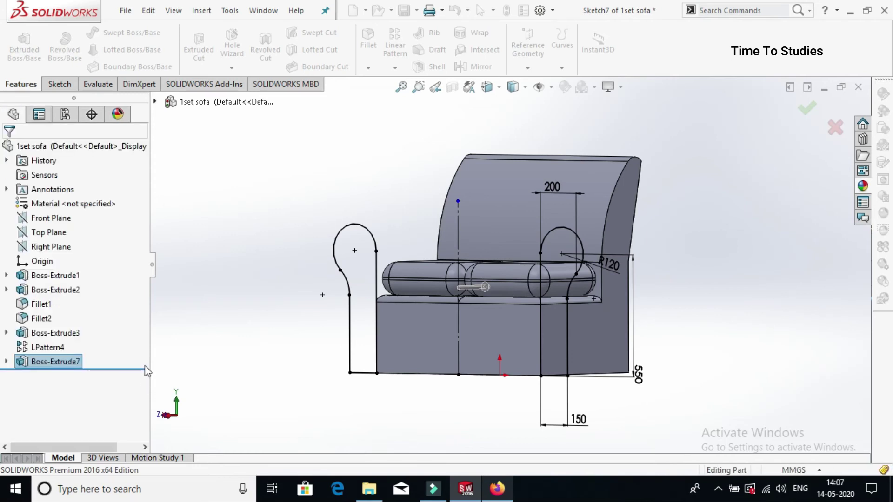
Open the color appearance settings for the backrest's front face
middle_click_drag(300, 331, 345, 409)
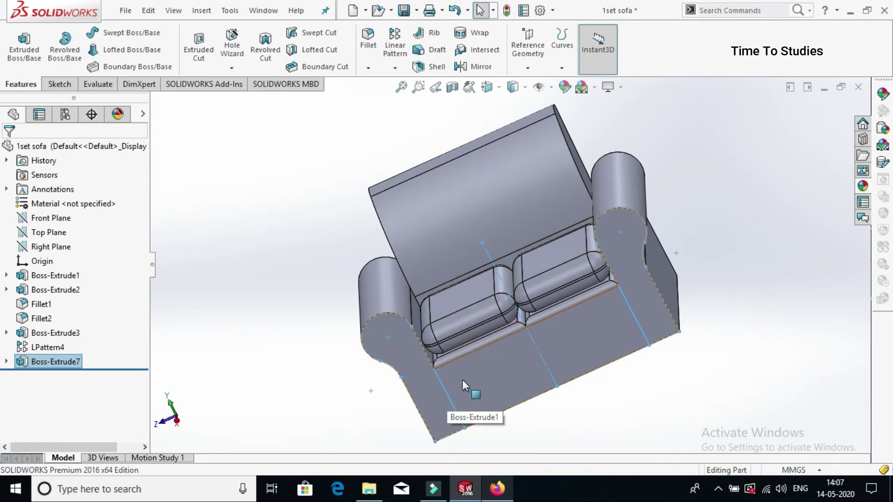
middle_click_drag(508, 221, 530, 218)
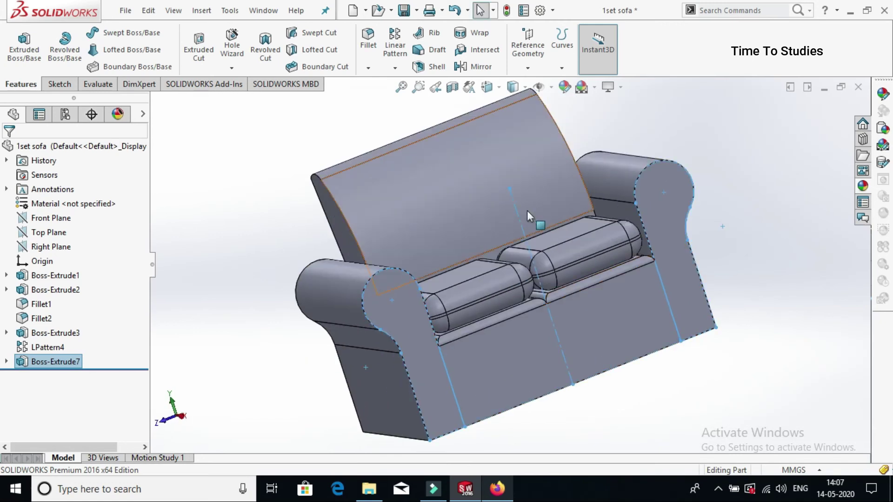
middle_click_drag(485, 202, 525, 163)
left_click(525, 163)
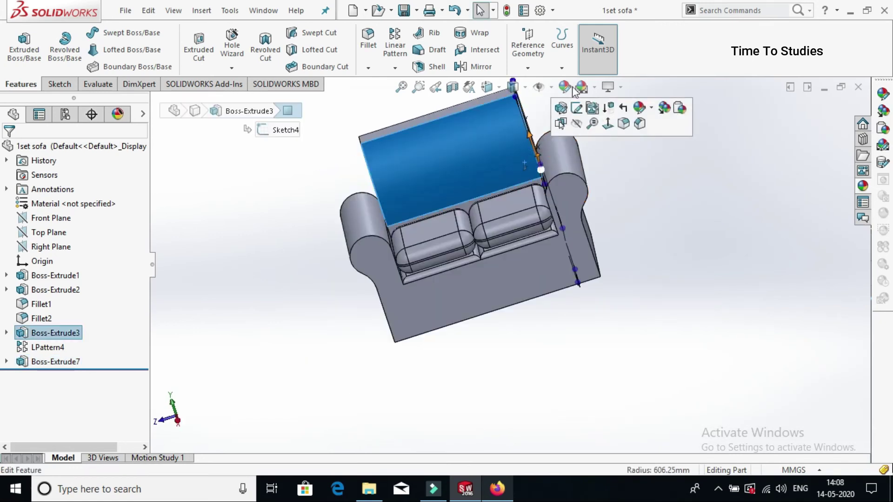
left_click(561, 123)
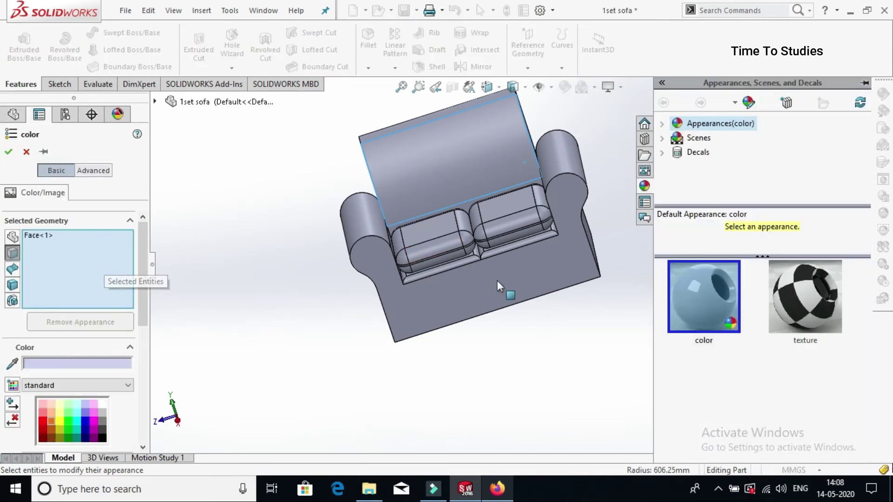
Add the sofa's front face, the seat front's rounded edge faces and the left armrest's front faces to the appearance selection
left_click(498, 262)
scroll(505, 252, "down", 10)
left_click(520, 242)
scroll(523, 241, "down", 3)
left_click(522, 235)
scroll(339, 278, "up", 3)
left_click(326, 297)
left_click(258, 310)
left_click(225, 372)
left_click(236, 372)
scroll(275, 360, "up", 5)
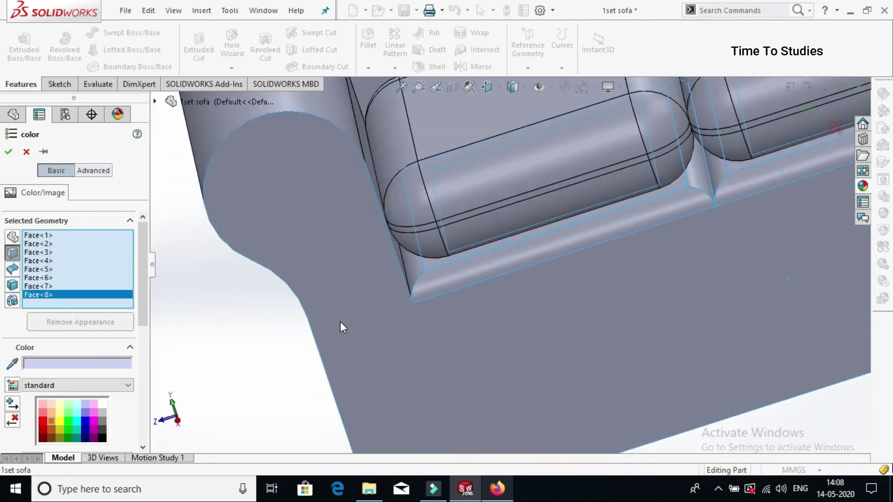
Add the left armrest's rounded top, a left cushion edge face and the right armrest's faces to the appearance selection
scroll(341, 328, "up", 4)
left_click(363, 154)
scroll(466, 181, "down", 6)
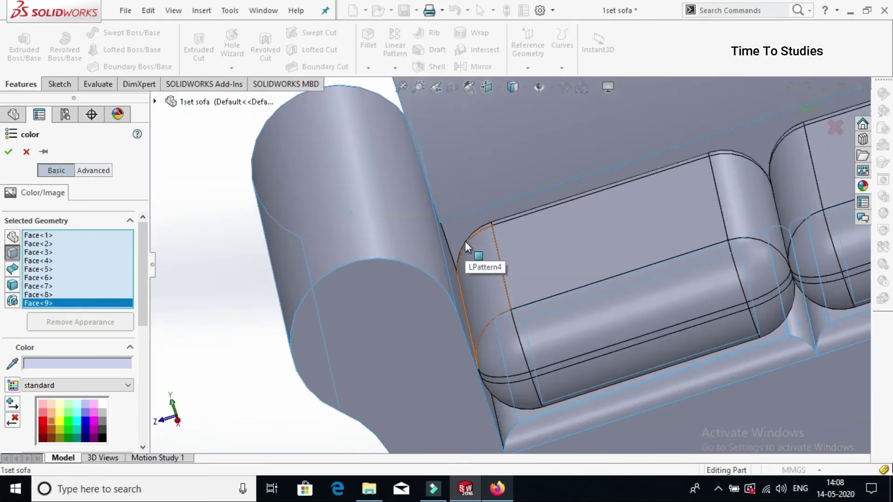
left_click(465, 241)
scroll(426, 265, "up", 2)
scroll(605, 223, "up", 5)
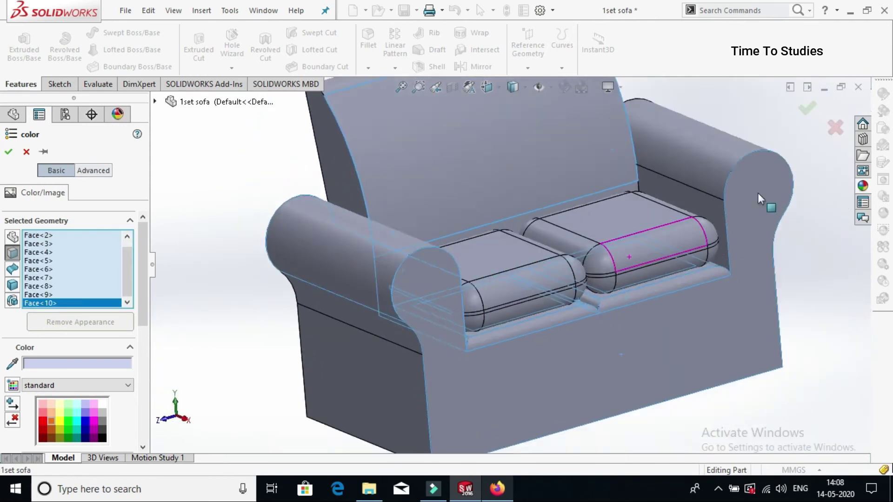
scroll(744, 200, "down", 4)
left_click(587, 244)
left_click(601, 203)
scroll(637, 230, "up", 3)
Add the outer side faces and the rear faces of the armrests, base and backrest to the appearance selection
middle_click_drag(644, 236, 408, 368)
left_click(384, 389)
left_click(302, 326)
left_click(307, 214)
middle_click_drag(307, 214, 338, 175)
left_click(339, 175)
left_click(431, 170)
middle_click_drag(431, 170, 423, 150)
scroll(383, 199, "up", 5)
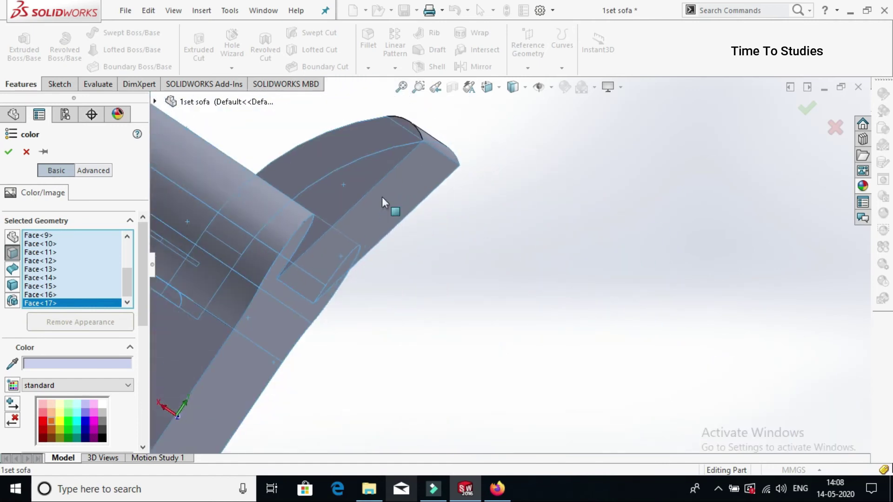
left_click(438, 195)
scroll(383, 241, "up", 3)
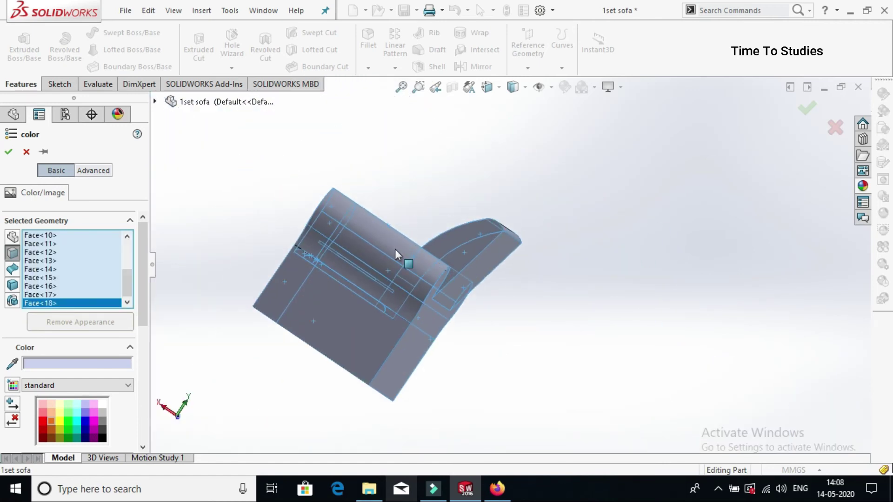
Apply the texture appearance to the selected faces using the image cfaad75d61ba2985db79bd5c8b59266f from the sofa folder
left_click(864, 186)
left_click(812, 304)
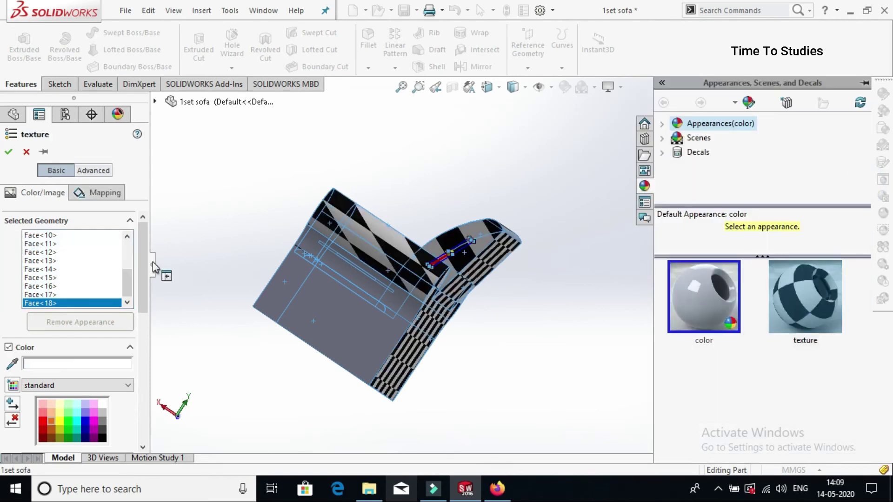
scroll(144, 261, "down", 8)
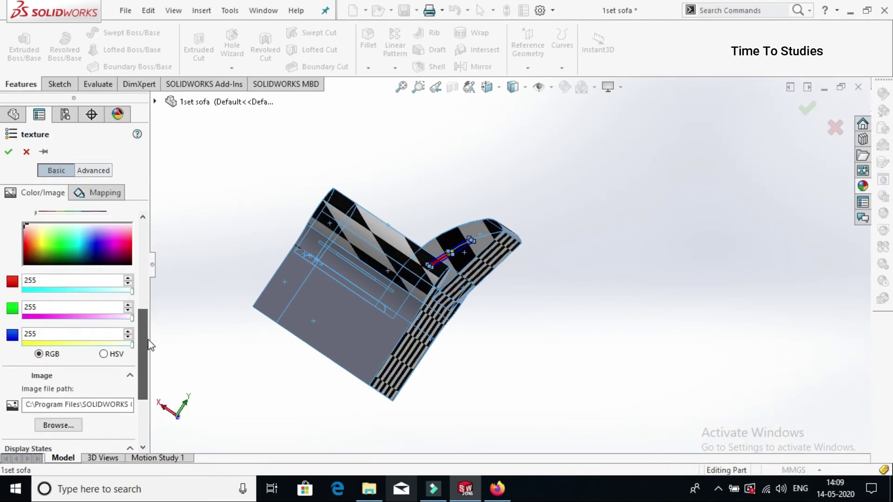
left_click(64, 416)
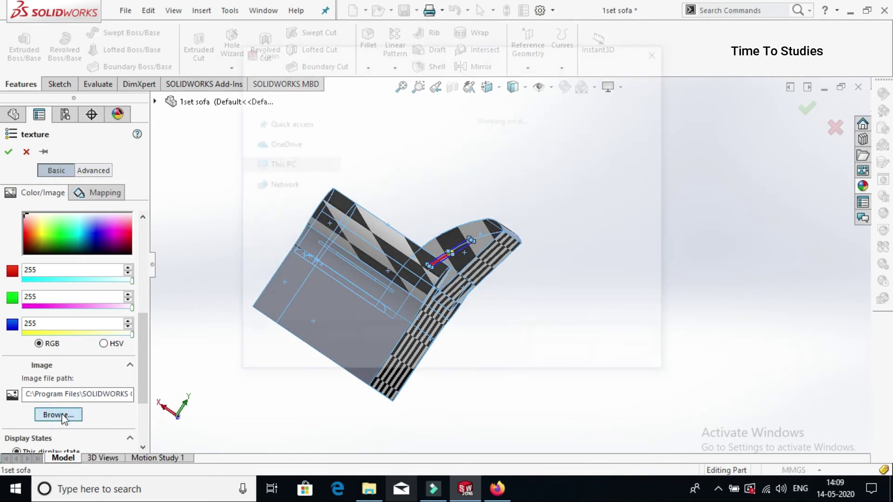
left_click(542, 140)
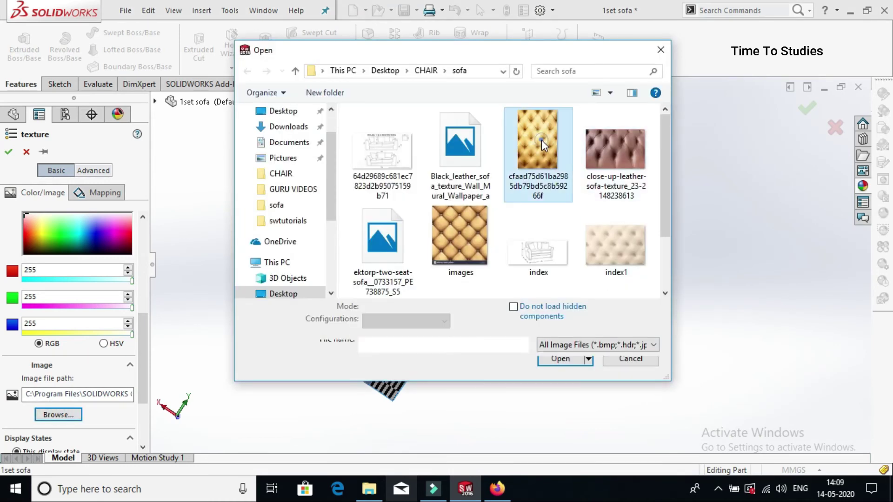
left_click(561, 364)
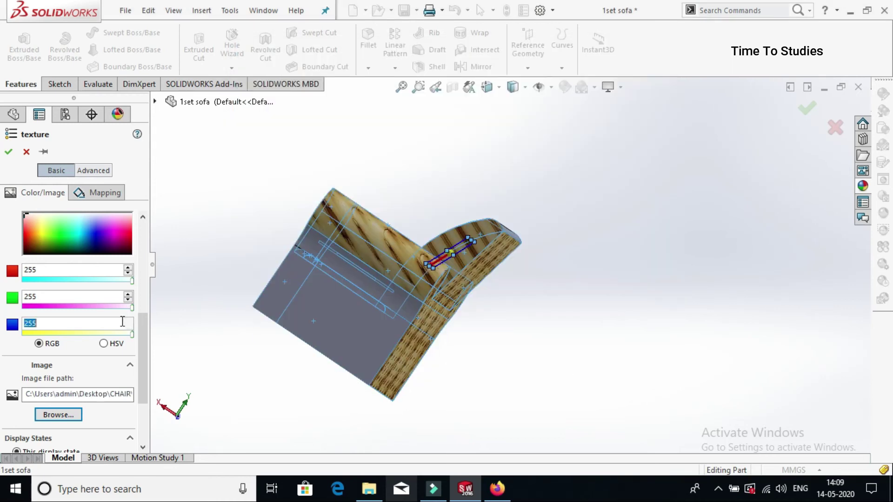
Extend the texture to the remaining untextured sofa body faces, including the armrest's outer side and the backrest's top
scroll(95, 290, "up", 5)
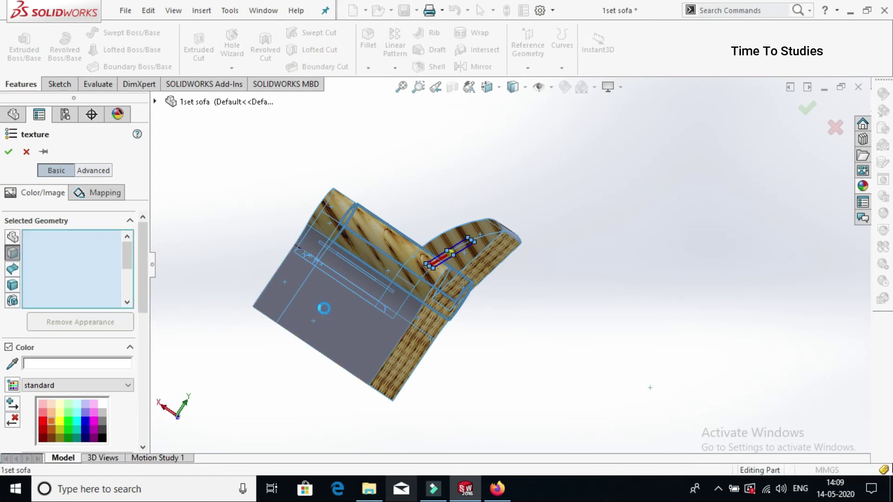
scroll(456, 334, "down", 3)
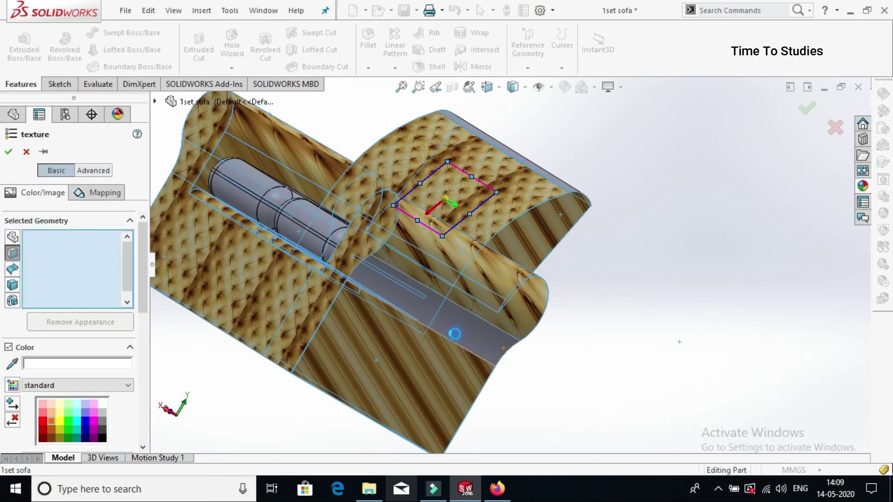
middle_click_drag(403, 316, 405, 361)
left_click(405, 361)
middle_click_drag(451, 296, 475, 272)
scroll(470, 242, "down", 6)
left_click(468, 211)
scroll(469, 209, "up", 3)
scroll(492, 212, "down", 3)
left_click(501, 256)
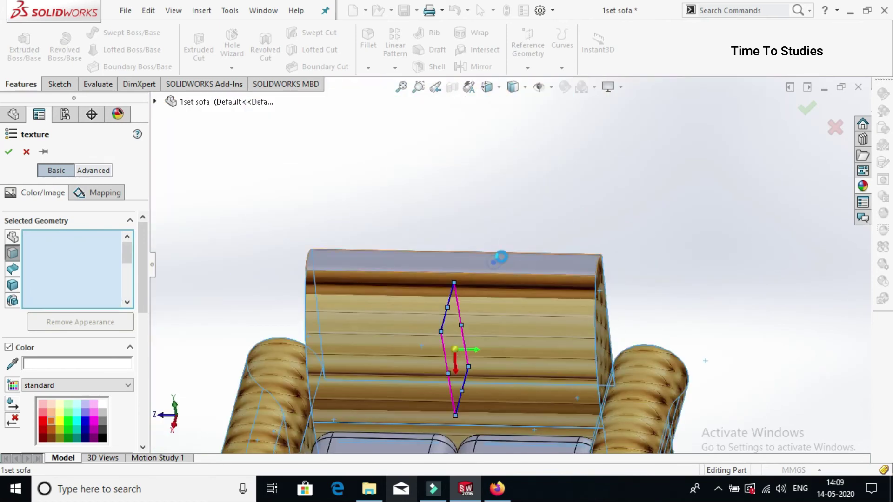
scroll(545, 200, "up", 3)
middle_click_drag(546, 206, 366, 220)
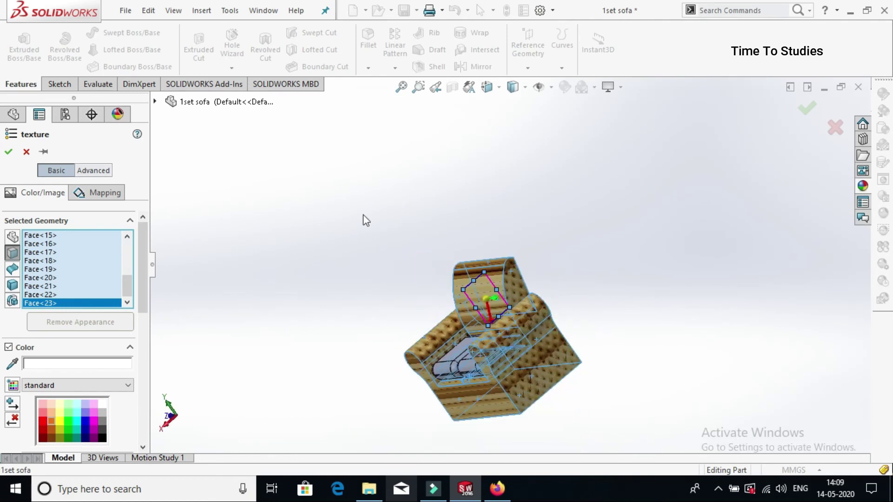
Set the texture's mapping style to Surface for the sofa body faces and accept the appearance
left_click(105, 193)
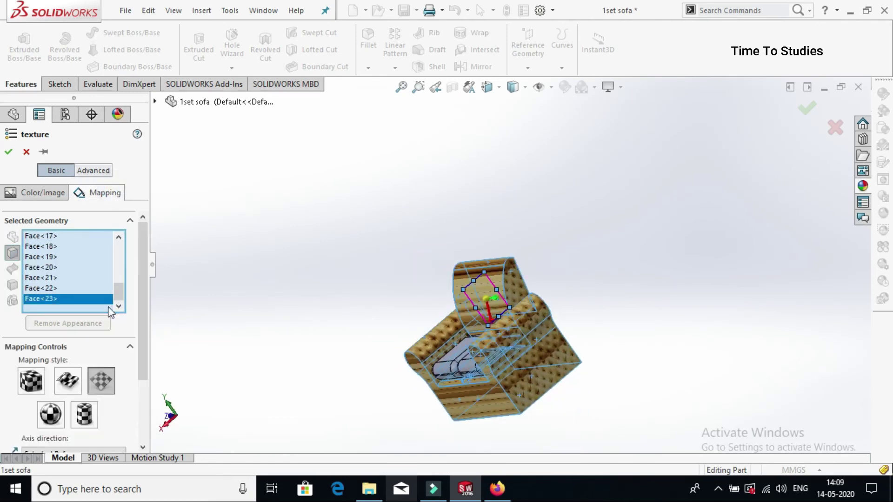
middle_click_drag(209, 363, 317, 397)
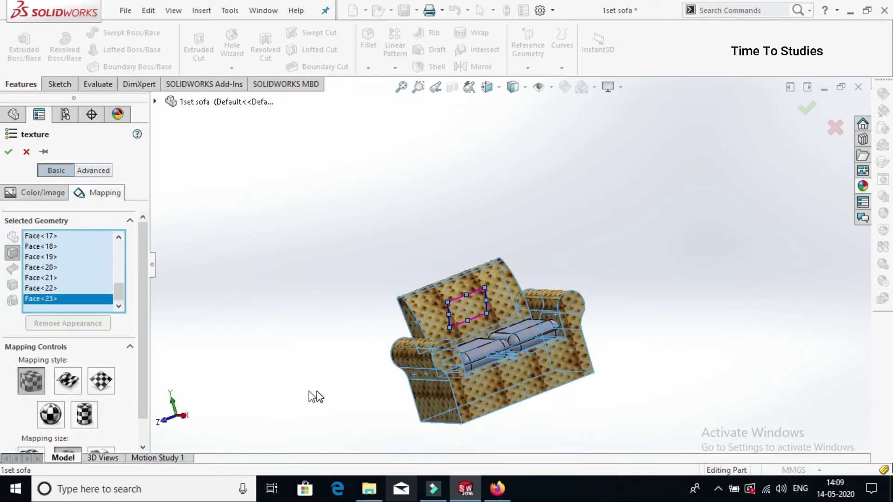
left_click(68, 381)
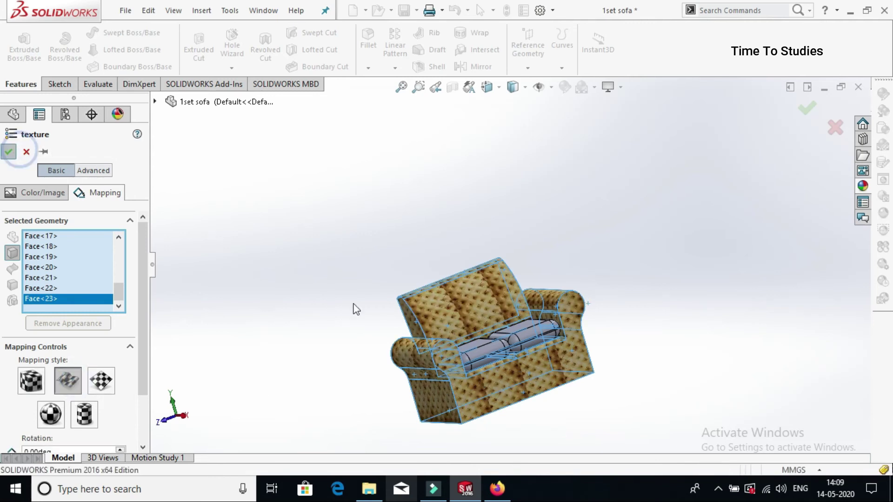
key("Return")
Open the color appearance settings for the right cushion's top face and add the left cushion's top face
scroll(573, 358, "down", 3)
middle_click_drag(572, 359, 560, 322)
scroll(526, 287, "down", 5)
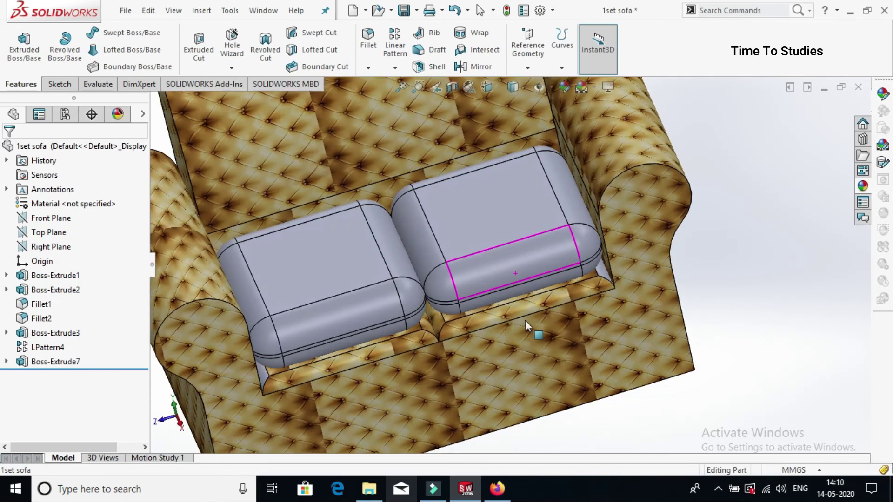
left_click(497, 226)
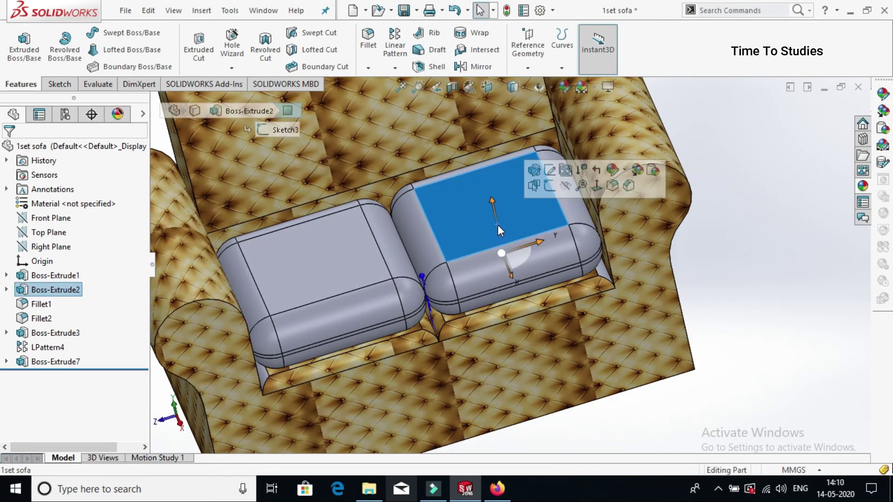
left_click(568, 91)
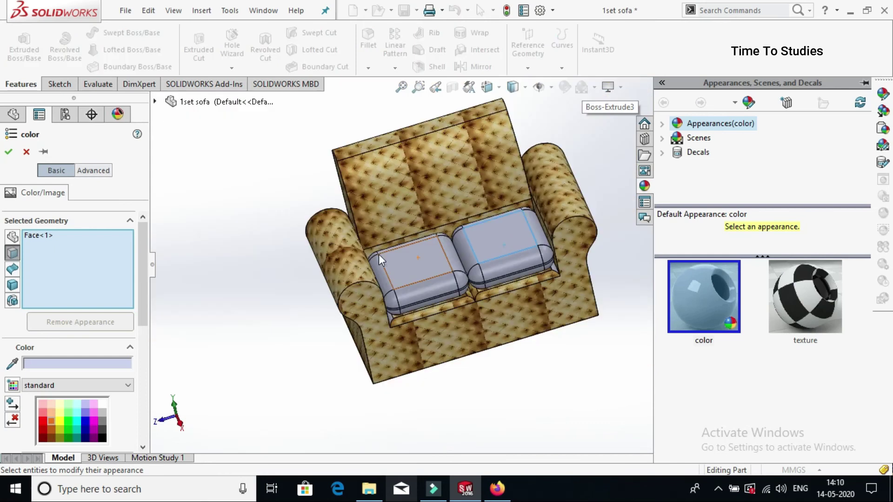
scroll(479, 266, "down", 8)
left_click(450, 261)
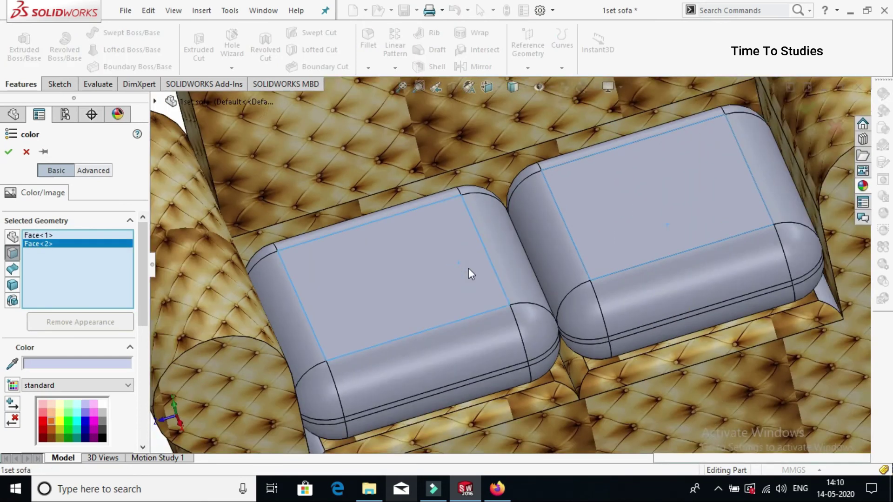
Add the rounded side and corner faces between the two cushions and along the left cushion's rear edge to the selection
scroll(518, 269, "down", 3)
left_click(538, 345)
left_click(532, 383)
left_click(618, 350)
scroll(532, 139, "down", 3)
left_click(532, 127)
left_click(372, 180)
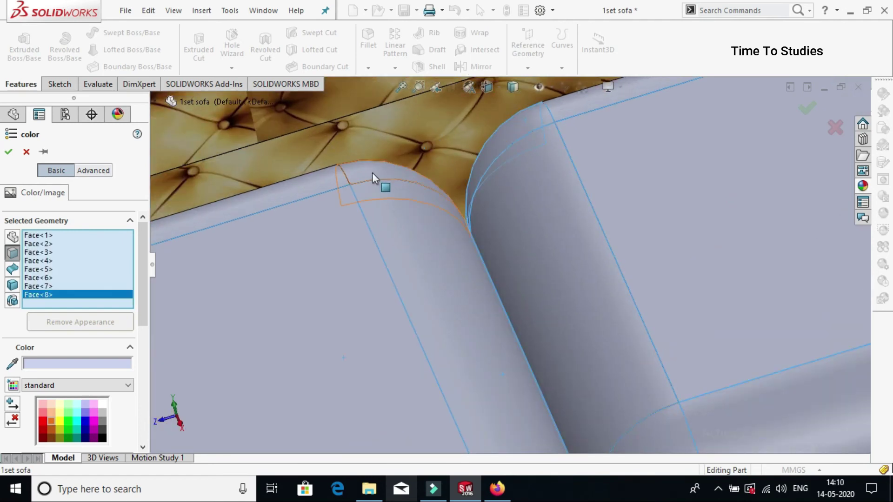
left_click(315, 189)
Add the left cushion's rounded front, outer corner and narrow lower edge faces to the appearance selection
scroll(289, 261, "up", 5)
scroll(305, 289, "down", 3)
left_click(343, 343)
scroll(410, 339, "up", 3)
middle_click_drag(434, 336, 545, 330)
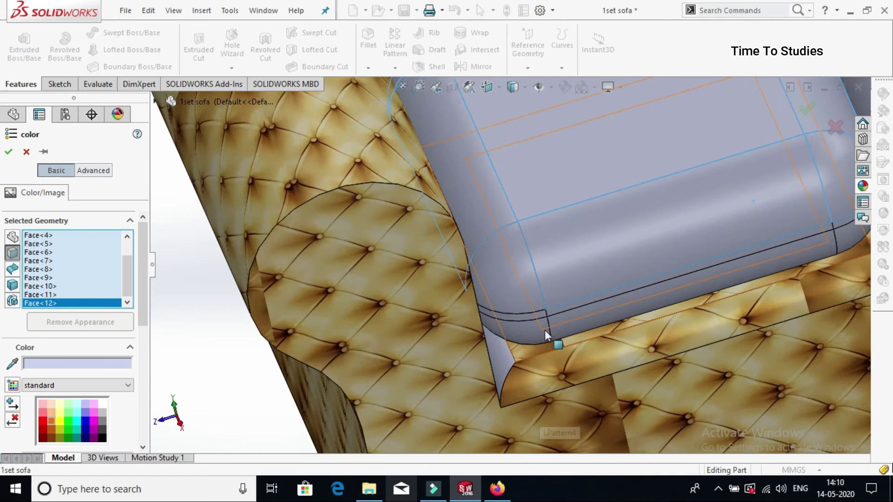
scroll(545, 330, "down", 3)
left_click(516, 316)
scroll(512, 292, "down", 3)
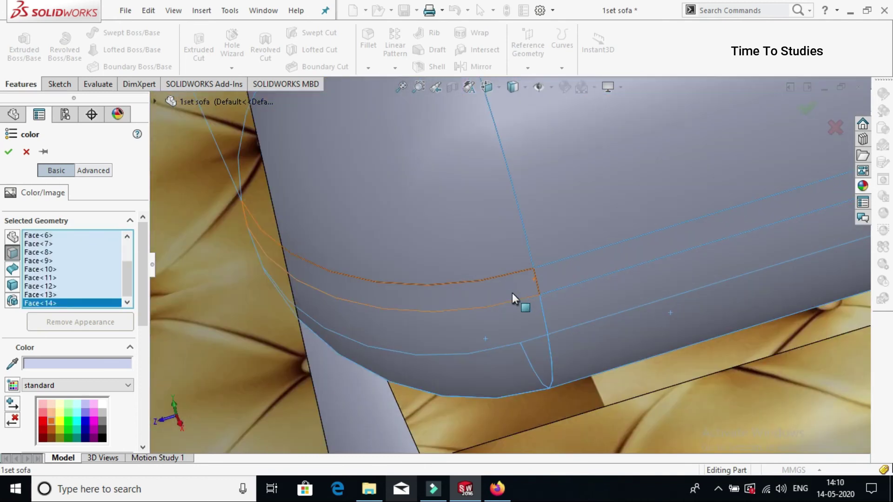
scroll(537, 292, "up", 3)
left_click(470, 326)
scroll(556, 267, "up", 3)
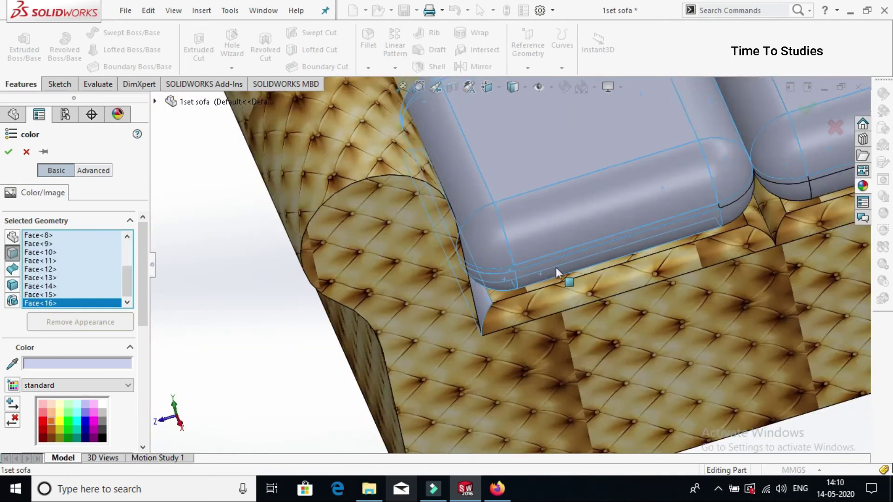
scroll(819, 199, "up", 1)
Add the right cushion's rounded front, outer side, front corner and lower edge faces to the appearance selection
scroll(559, 236, "down", 3)
left_click(537, 192)
scroll(534, 192, "down", 4)
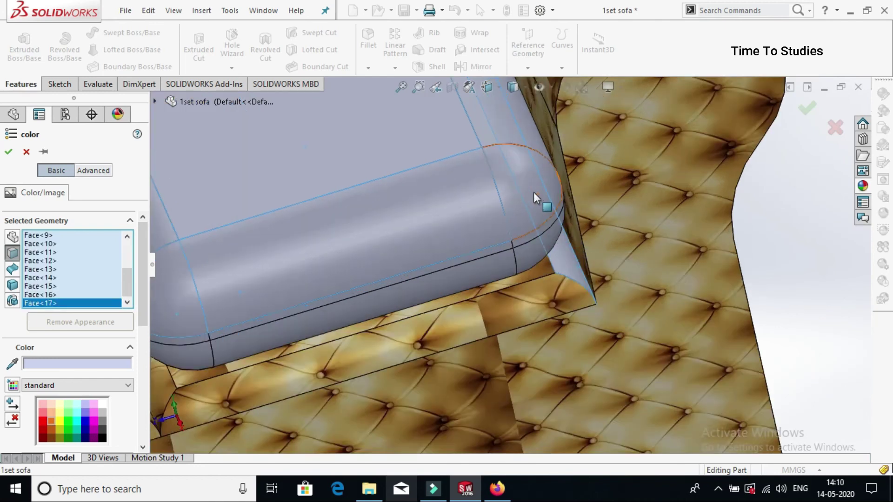
left_click(532, 200)
scroll(437, 341, "up", 3)
scroll(438, 342, "down", 3)
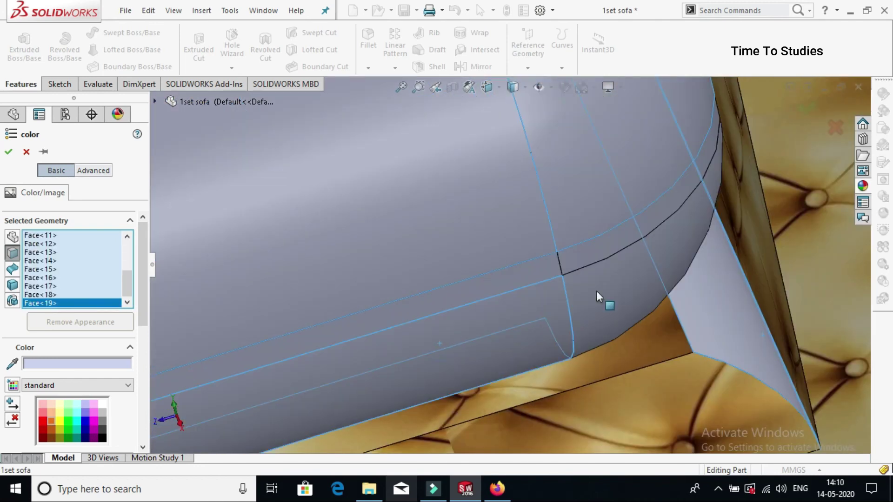
left_click(610, 254)
scroll(610, 295, "up", 5)
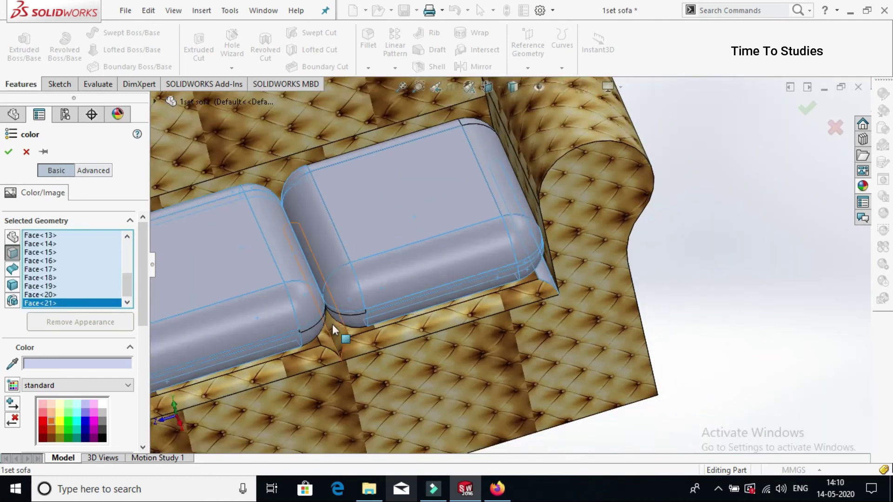
Add the lower corner faces where the cushions meet and the right cushion's remaining rear edge faces to the selection
scroll(344, 319, "down", 5)
left_click(352, 311)
scroll(346, 279, "down", 3)
left_click(346, 279)
left_click(599, 200)
left_click(600, 200)
scroll(579, 202, "up", 6)
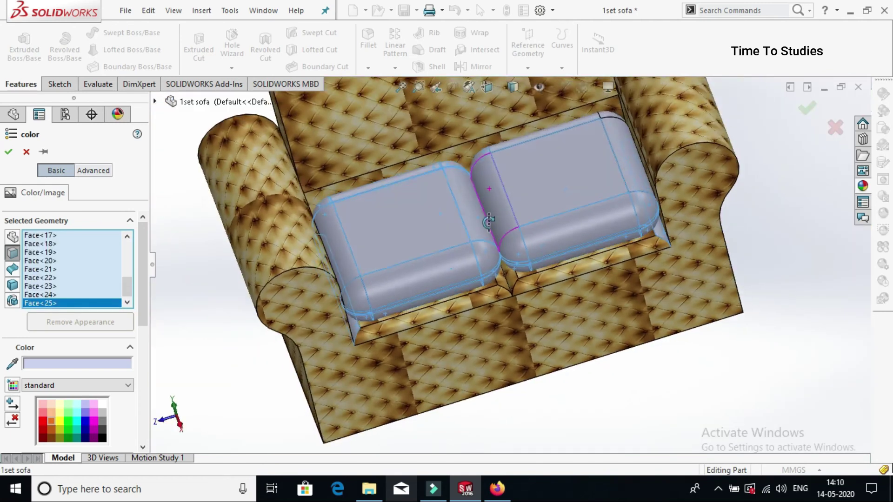
scroll(605, 161, "down", 5)
left_click(574, 134)
scroll(571, 138, "up", 5)
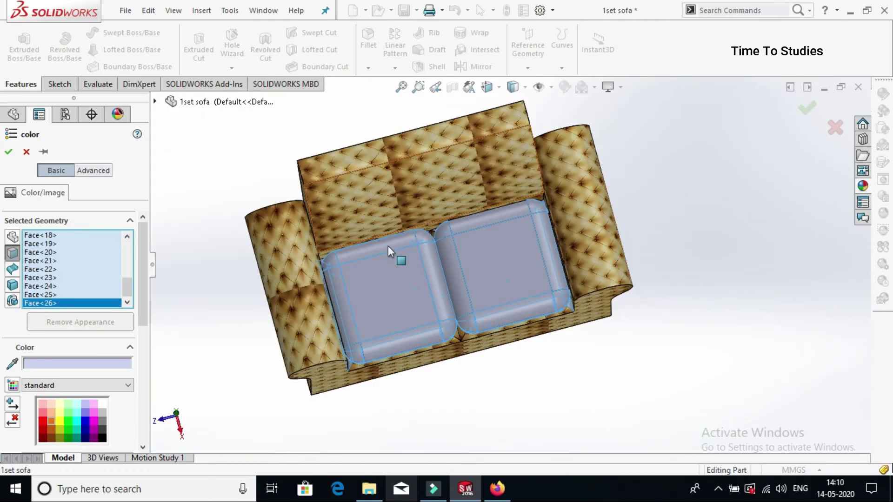
scroll(335, 307, "down", 6)
scroll(448, 282, "up", 8)
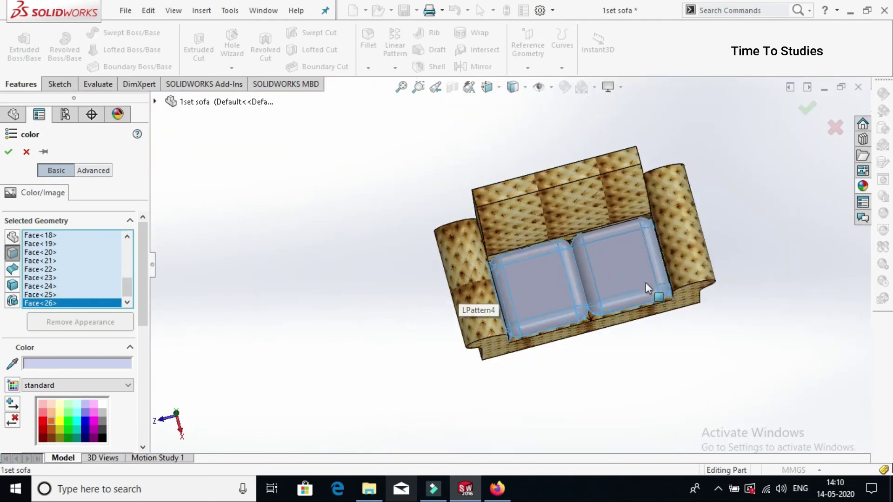
Apply the texture appearance to the selected cushion faces and load index1 from the sofa folder as its image
left_click(864, 187)
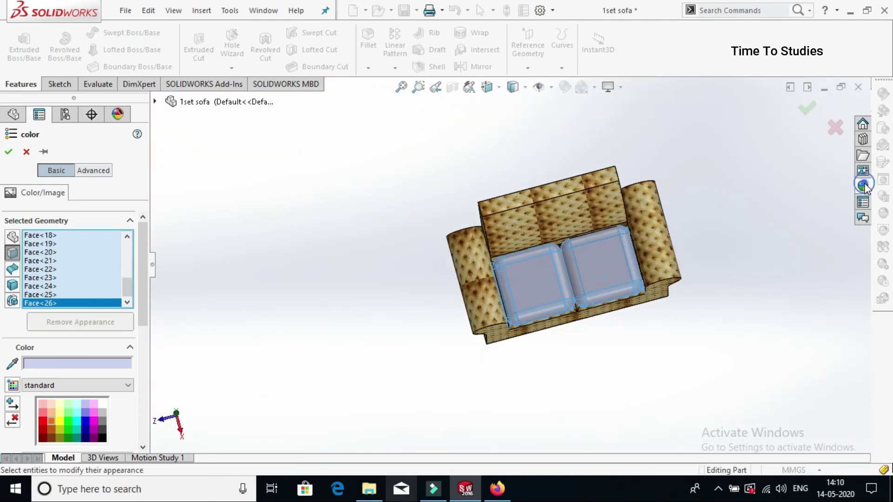
left_click(807, 307)
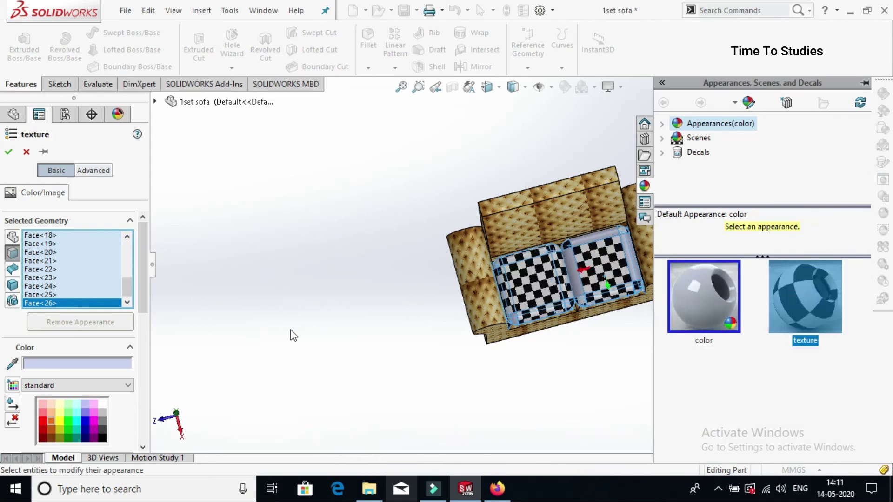
left_click_drag(146, 255, 149, 339)
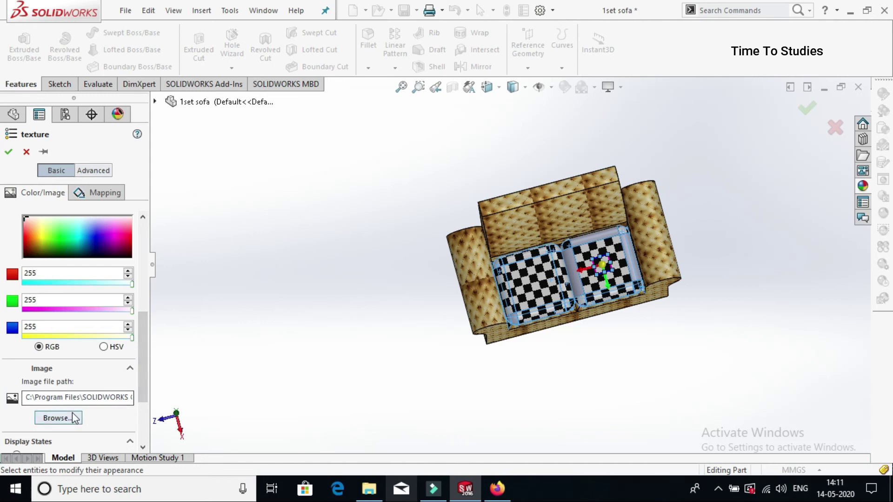
left_click(75, 418)
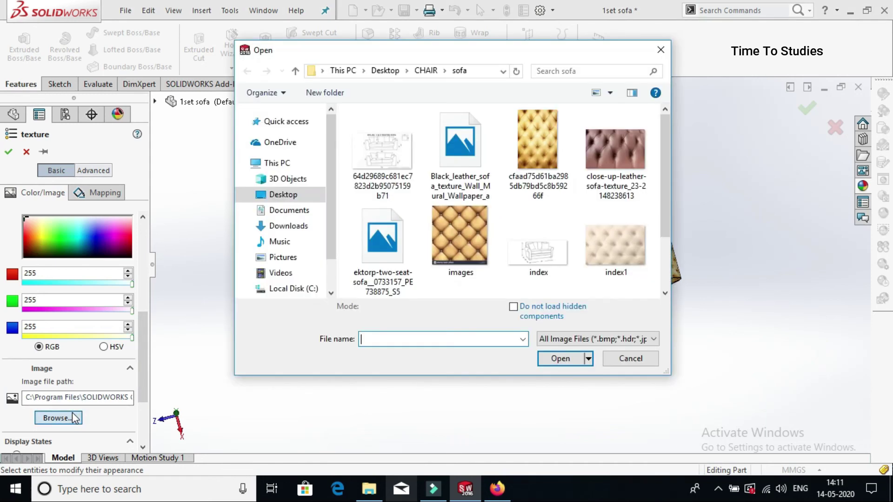
left_click(625, 240)
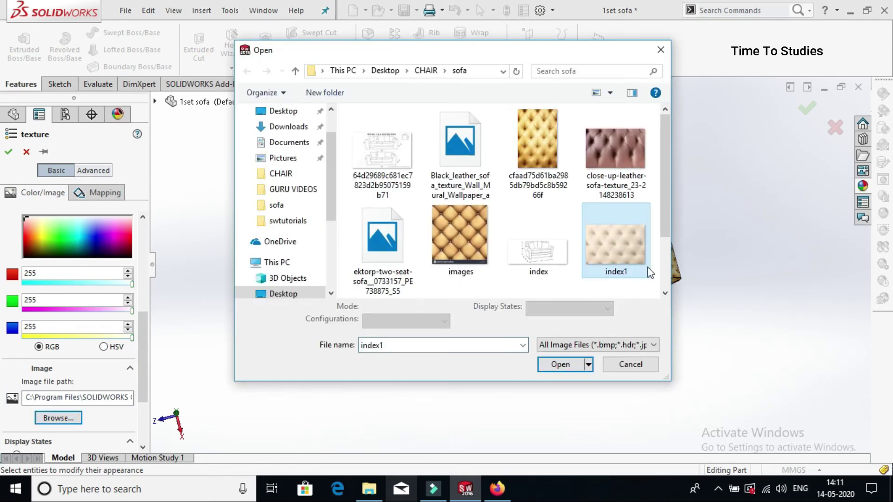
left_click(560, 365)
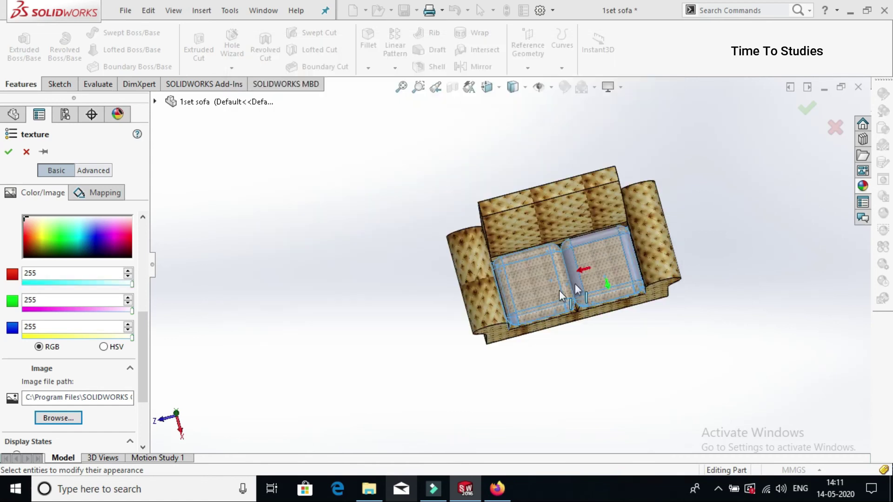
Add the right cushion's untextured rounded rear, inner side and outer side faces to the texture selection
scroll(649, 203, "down", 3)
scroll(649, 203, "down", 3)
scroll(81, 288, "up", 5)
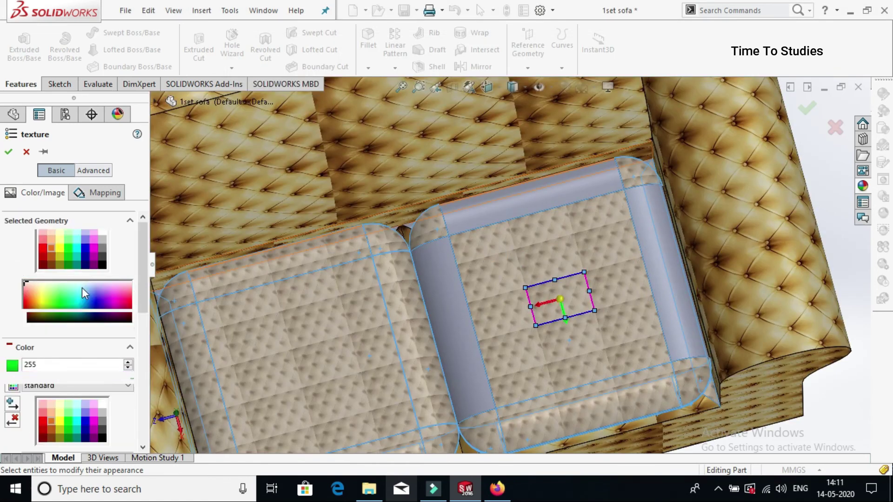
scroll(82, 293, "down", 3)
left_click(102, 286)
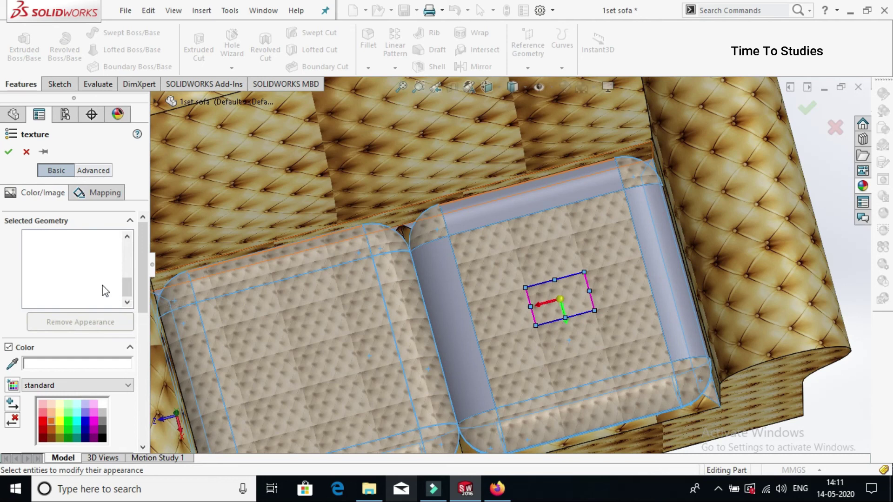
left_click(526, 211)
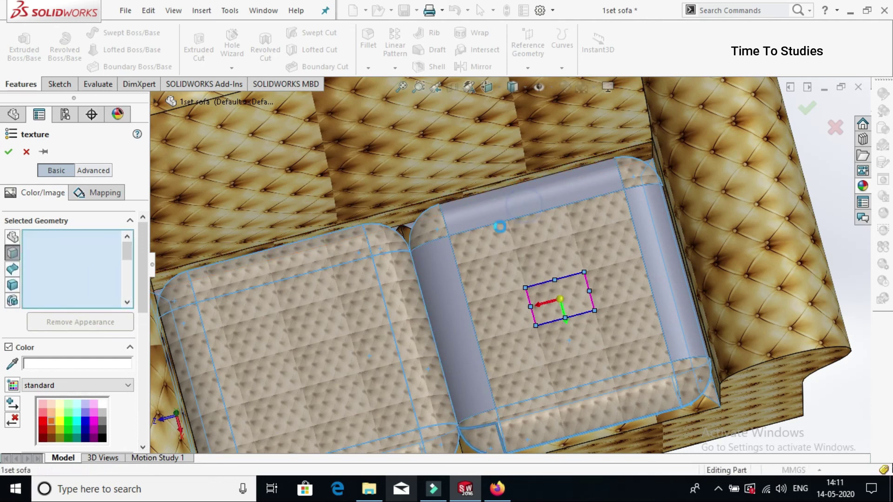
left_click(670, 290)
scroll(570, 336, "up", 3)
Add the left cushion's remaining untextured faces and the right cushion's narrow front strip to the texture selection
middle_click_drag(571, 336, 365, 356)
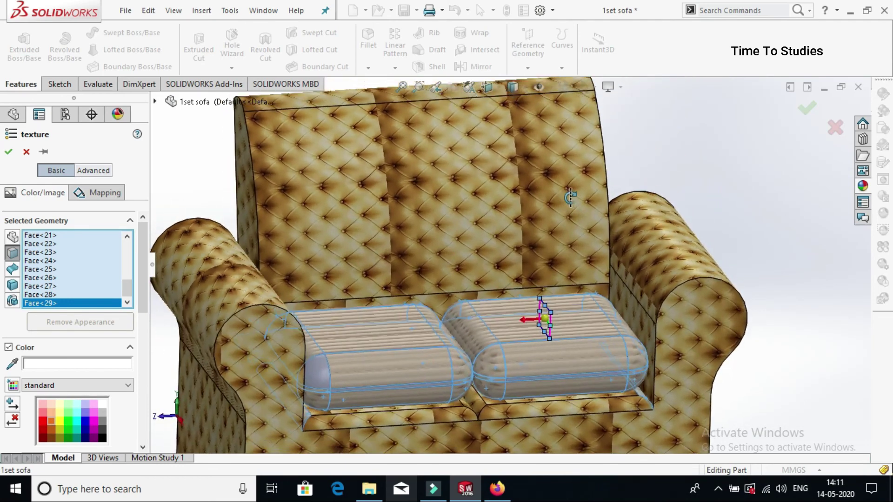
scroll(365, 356, "up", 5)
left_click(364, 319)
scroll(445, 342, "up", 5)
left_click(467, 334)
scroll(534, 323, "down", 3)
scroll(535, 323, "down", 5)
scroll(716, 269, "up", 5)
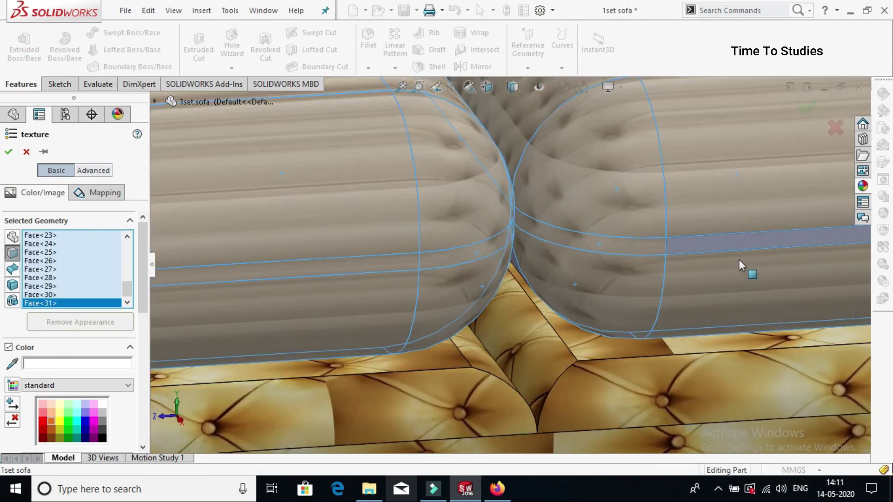
left_click(749, 240)
scroll(750, 241, "down", 6)
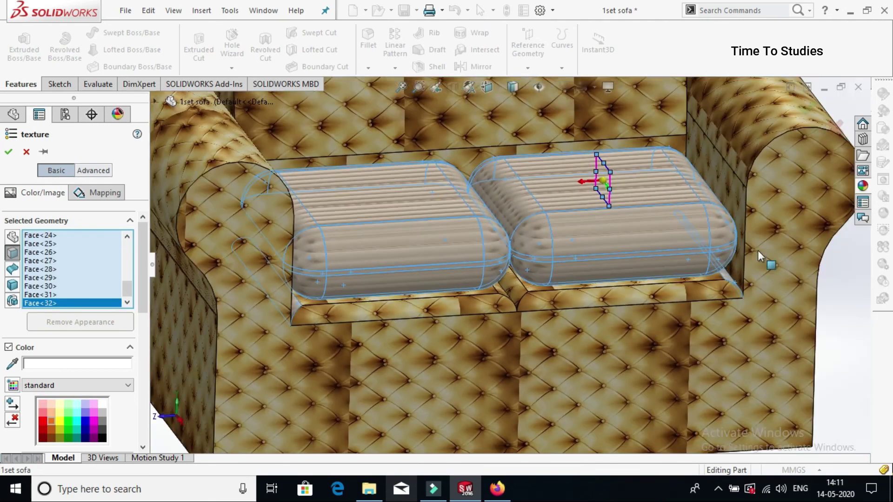
Switch the cushion texture from planar projection to surface mapping, enlarge its pattern and apply the appearance
scroll(738, 247, "up", 5)
scroll(623, 266, "down", 6)
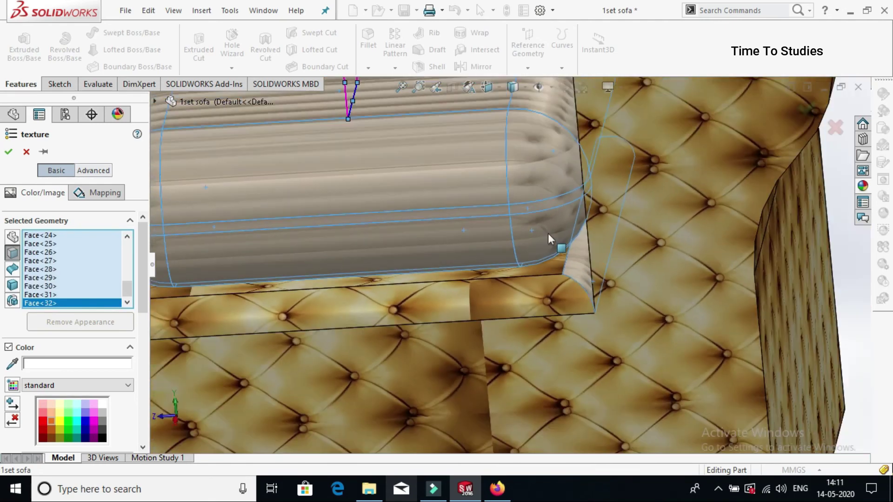
scroll(430, 214, "up", 8)
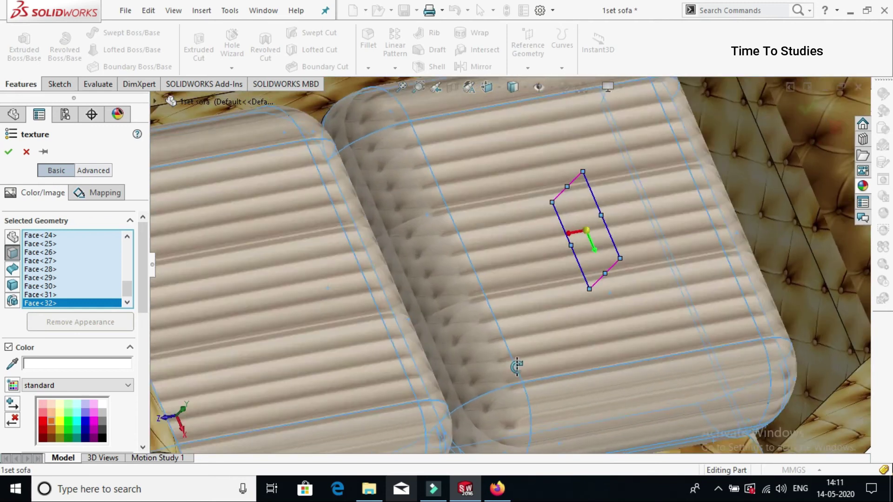
middle_click_drag(517, 365, 463, 270)
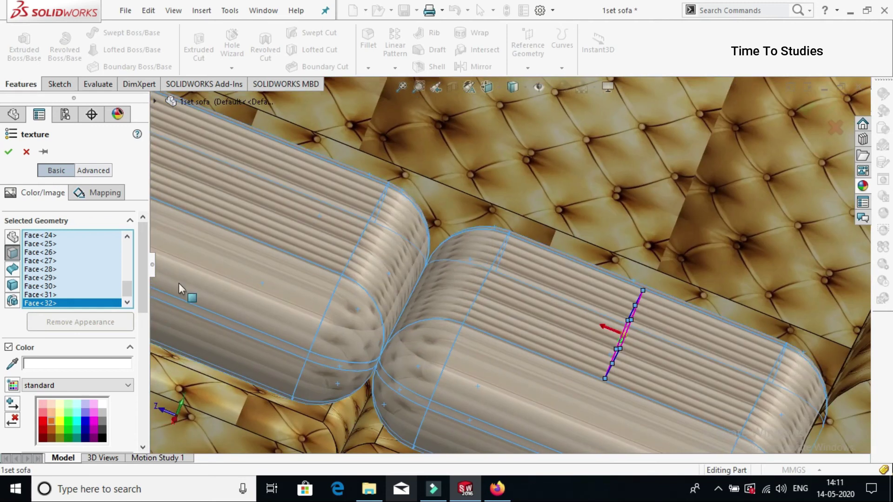
left_click(112, 194)
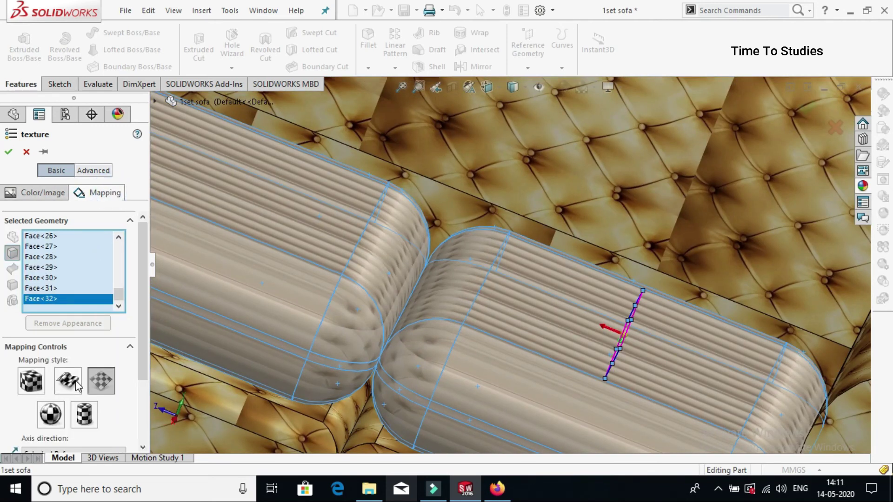
left_click(75, 385)
scroll(169, 356, "down", 5)
left_click_drag(63, 381, 69, 383)
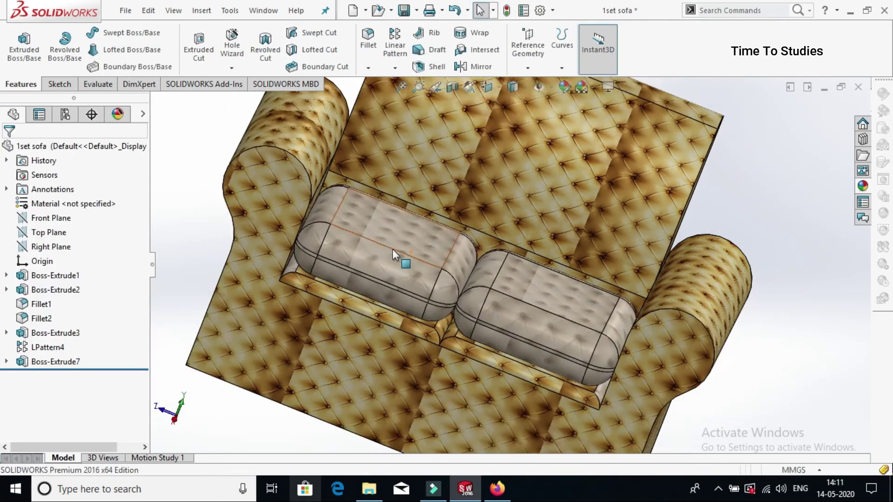
Show the whole sofa in isometric view and rotate it to inspect the textured front and cushions
key("ctrl+7")
left_click(709, 199)
middle_click_drag(711, 203, 651, 214)
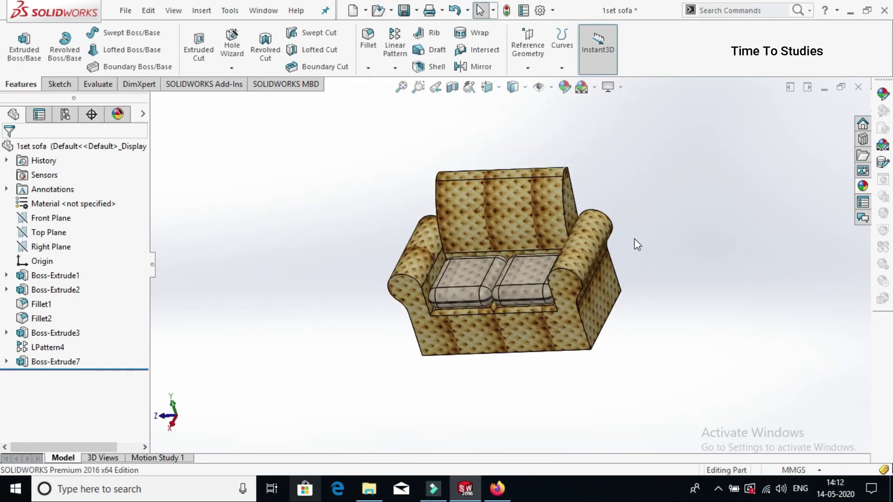